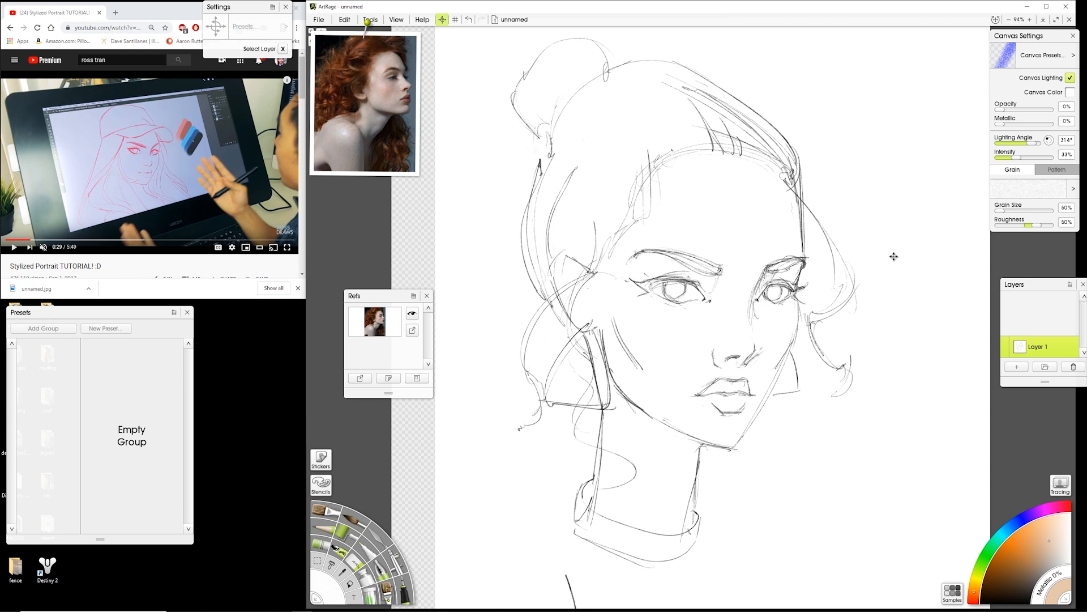
# Switch to the oil brush with the Dry Clumps preset and try a different blend mode on Layer 1
pyautogui.click(356, 555)
pyautogui.rightClick(1039, 346)
pyautogui.moveTo(992, 418)
pyautogui.click(895, 228)
pyautogui.moveTo(1027, 285); pyautogui.dragTo(1022, 260)
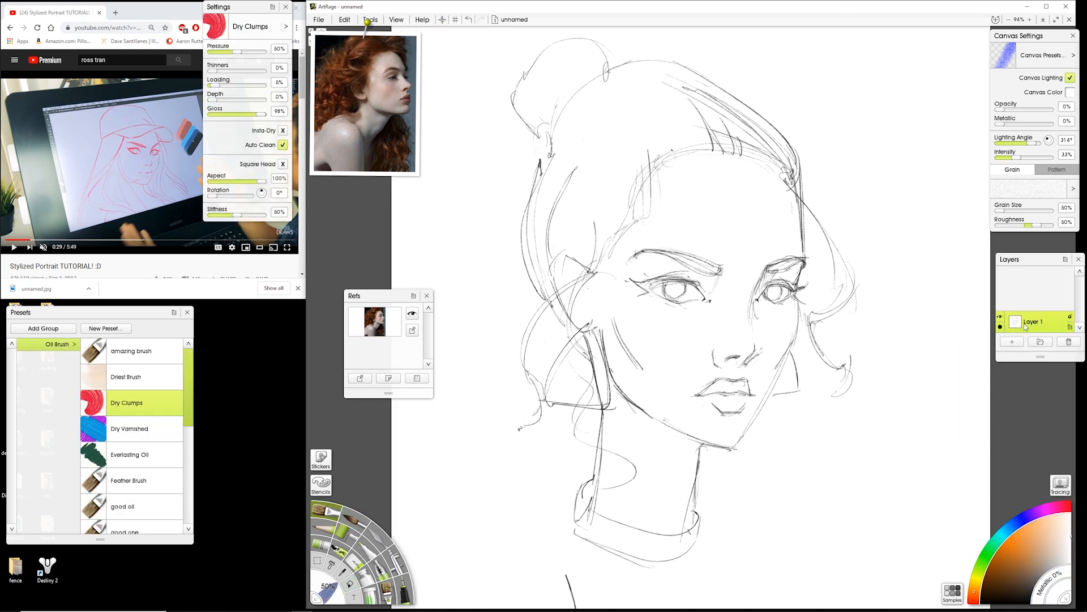
pyautogui.rightClick(1069, 323)
pyautogui.click(895, 203)
# Add a new layer beneath Layer 1, pick an orange paint colour, and test brush strokes over the face
pyautogui.click(1012, 341)
pyautogui.moveTo(1034, 301); pyautogui.dragTo(1034, 330)
pyautogui.click(1030, 523)
pyautogui.moveTo(858, 287); pyautogui.dragTo(758, 301)
pyautogui.moveTo(800, 263); pyautogui.dragTo(758, 366)
pyautogui.moveTo(827, 339); pyautogui.dragTo(771, 260)
# Set the blend mode of Layer 1 to Linear Burn and test a stroke on the layer below
pyautogui.click(1009, 307)
pyautogui.click(1042, 311)
pyautogui.rightClick(1032, 307)
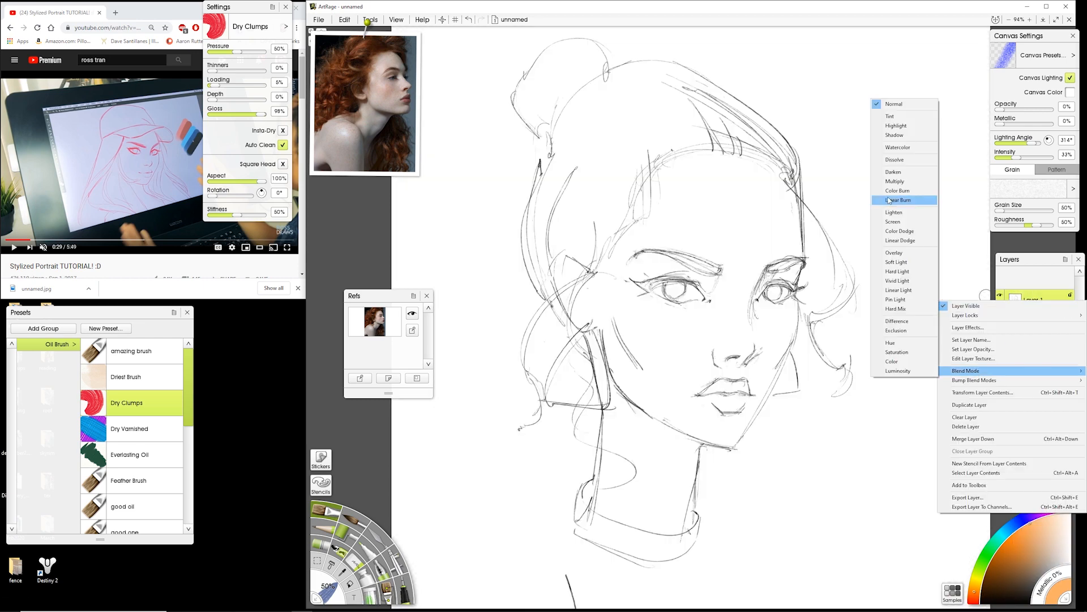
pyautogui.click(900, 204)
pyautogui.click(334, 547)
pyautogui.moveTo(816, 294); pyautogui.dragTo(693, 337)
pyautogui.moveTo(221, 6); pyautogui.dragTo(233, 10)
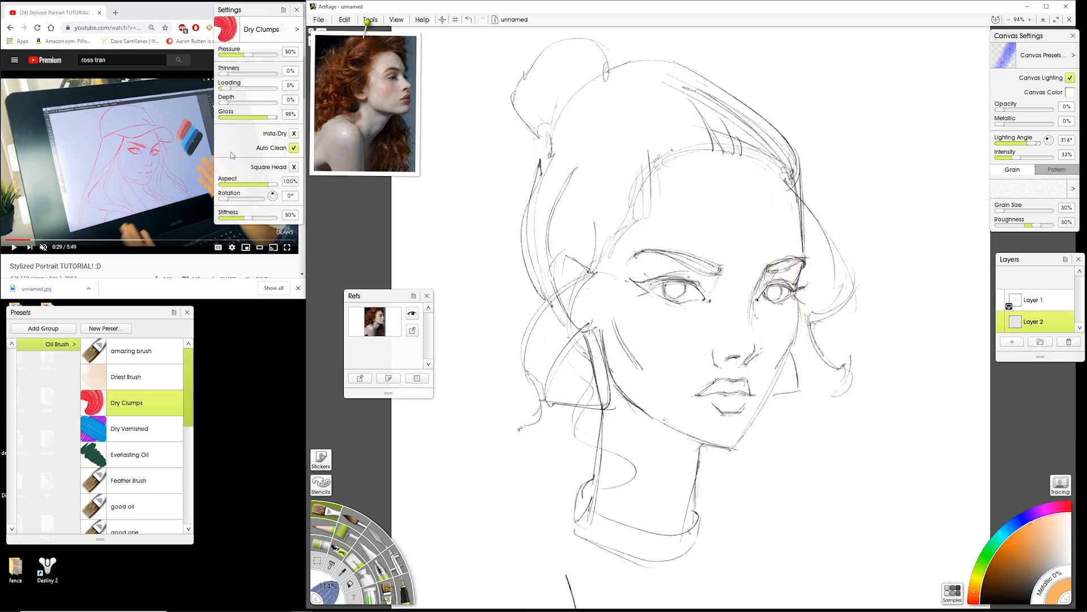
# Try brown, grey and slate-blue swatches sampled from the reference photo beside the sketch, using the oil brush and ink pen
pyautogui.moveTo(389, 126)
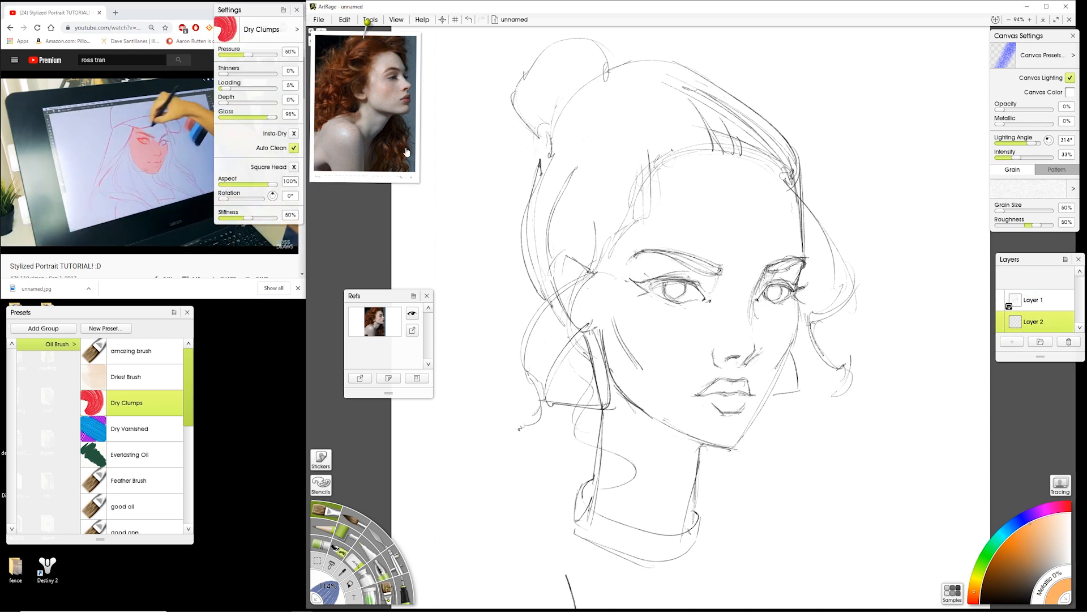
pyautogui.moveTo(487, 153); pyautogui.dragTo(490, 238)
pyautogui.moveTo(447, 145); pyautogui.dragTo(456, 362)
pyautogui.keyDown('alt'); pyautogui.click(370, 128); pyautogui.keyUp('alt')
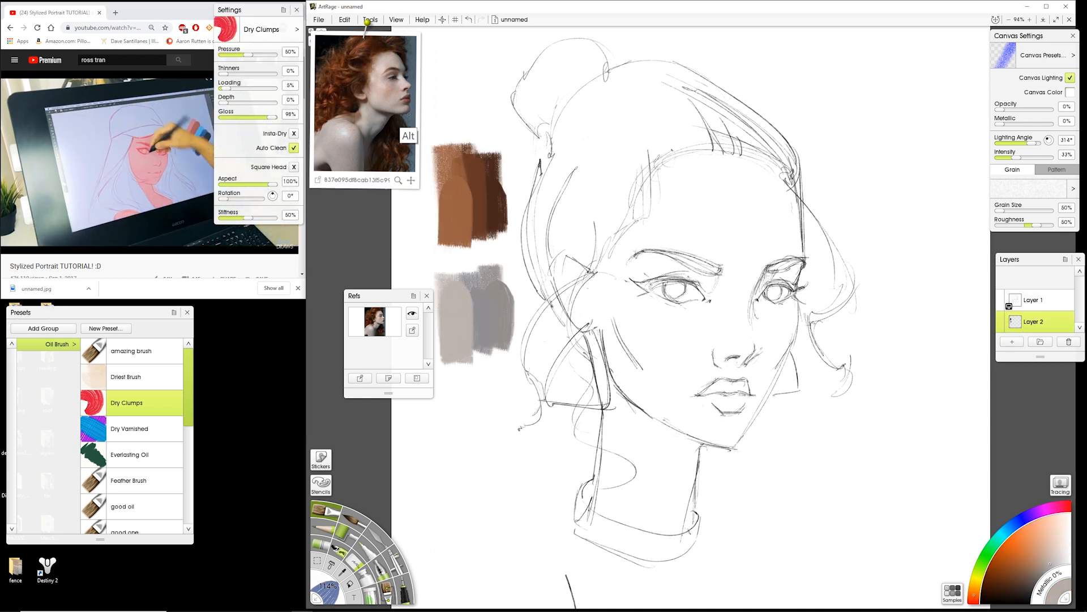
pyautogui.moveTo(436, 258); pyautogui.dragTo(510, 249)
pyautogui.moveTo(85, 313); pyautogui.dragTo(97, 319)
pyautogui.moveTo(473, 416); pyautogui.dragTo(476, 513)
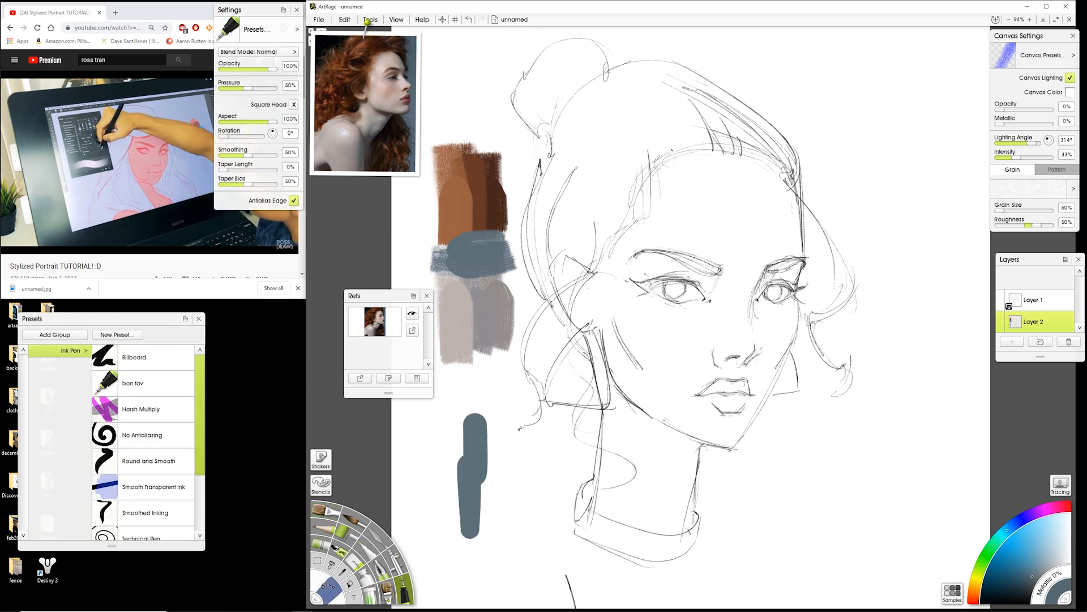
# Set the canvas grain roughness to 0% and test the surface with an ink pen stroke
pyautogui.moveTo(1020, 36); pyautogui.dragTo(897, 40)
pyautogui.hotkey('ctrl', 'z')
pyautogui.click(944, 227)
pyautogui.write('0')
pyautogui.press('Return')
pyautogui.moveTo(468, 405)
pyautogui.mouseDown()
pyautogui.moveTo(470, 535)
pyautogui.moveTo(459, 513)
pyautogui.mouseUp()
pyautogui.hotkey('ctrl', 'z')
# Choose the Hard Wax pastel preset and clear all test marks from Layer 2
pyautogui.click(948, 82)
pyautogui.click(136, 384)
pyautogui.hotkey('ctrl', 'z')
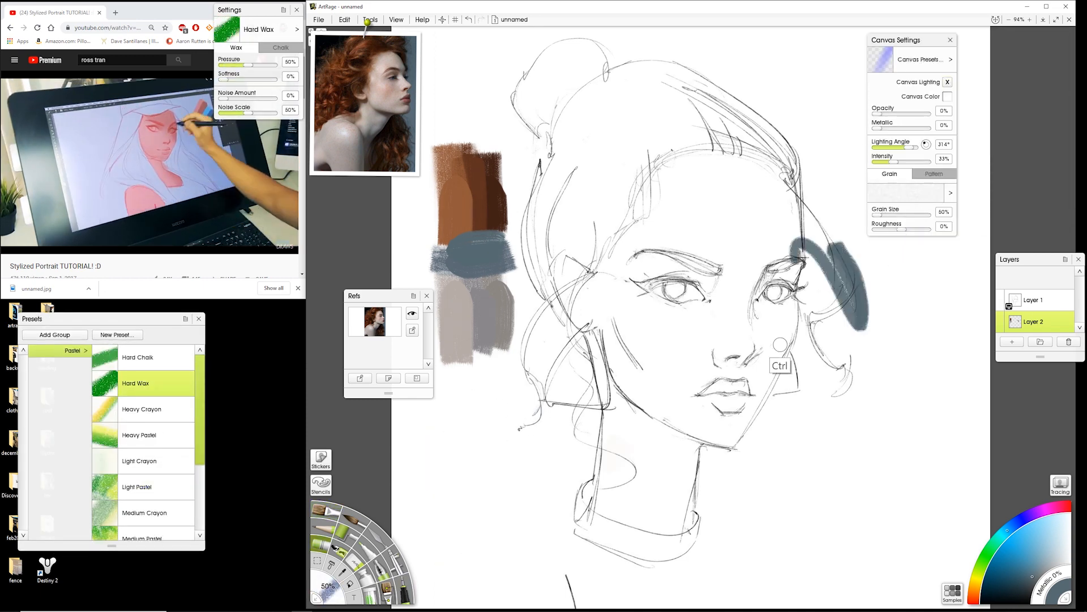
pyautogui.press('Delete')
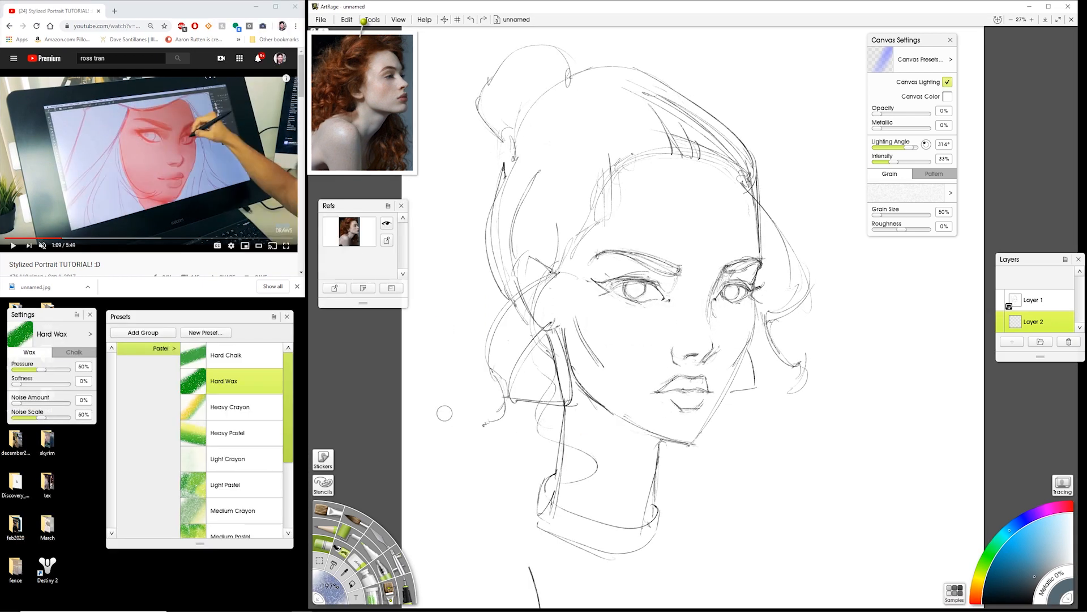
# Paint reddish-brown and slate-blue swatches beside the sketch with the Hard Wax pastel, sampling colours from the reference photo
pyautogui.moveTo(912, 40); pyautogui.dragTo(928, 42)
pyautogui.moveTo(917, 232); pyautogui.dragTo(945, 231)
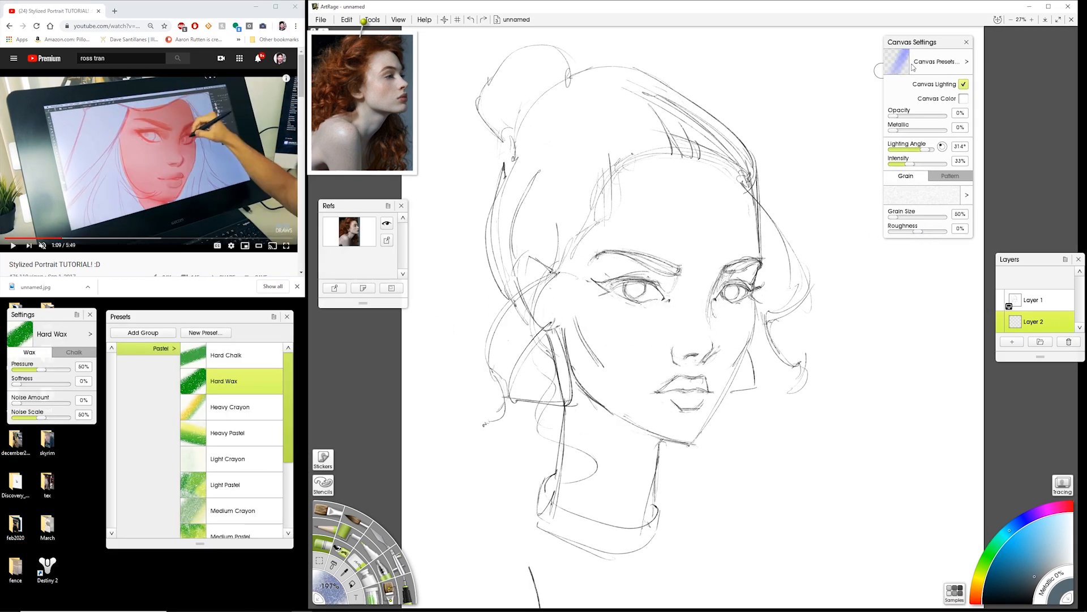
pyautogui.moveTo(439, 292); pyautogui.dragTo(467, 325)
pyautogui.keyDown('alt'); pyautogui.click(345, 68); pyautogui.keyUp('alt')
pyautogui.keyDown('alt'); pyautogui.click(360, 73); pyautogui.keyUp('alt')
pyautogui.moveTo(433, 235)
pyautogui.mouseDown()
pyautogui.moveTo(466, 277)
pyautogui.moveTo(439, 282)
pyautogui.mouseUp()
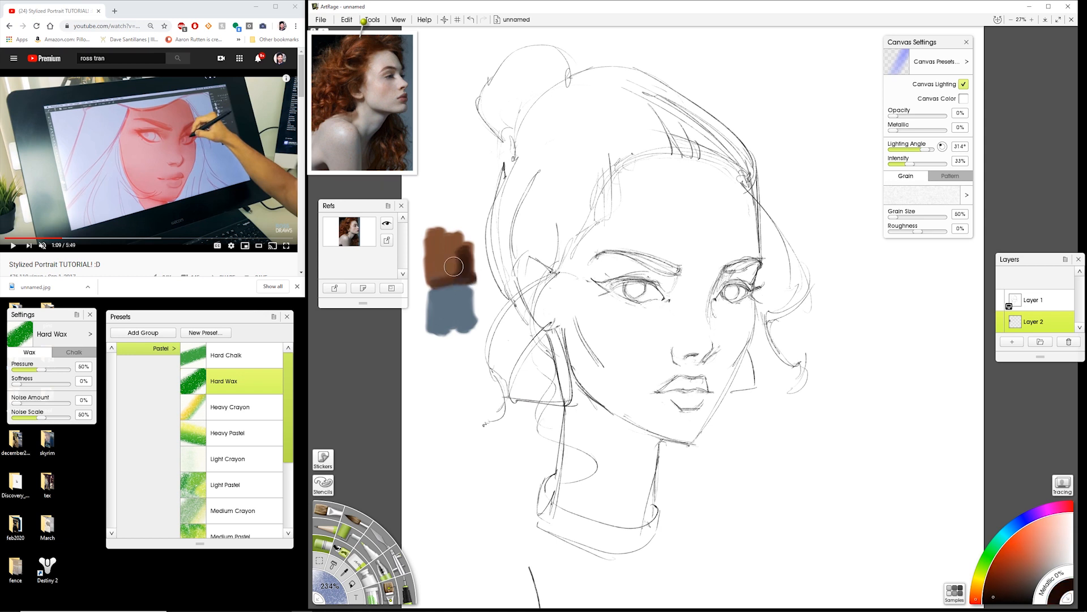
# Add light and darker grey swatches below the blue one, sampling tones from the reference photo
pyautogui.moveTo(439, 335); pyautogui.dragTo(451, 371)
pyautogui.keyDown('alt'); pyautogui.click(396, 161); pyautogui.keyUp('alt')
pyautogui.moveTo(473, 336)
pyautogui.mouseDown()
pyautogui.moveTo(468, 379)
pyautogui.moveTo(451, 380)
pyautogui.mouseUp()
pyautogui.keyDown('alt'); pyautogui.click(460, 356); pyautogui.keyUp('alt')
pyautogui.moveTo(77, 315); pyautogui.dragTo(78, 315)
pyautogui.click(901, 53)
pyautogui.hotkey('ctrl', 'z')
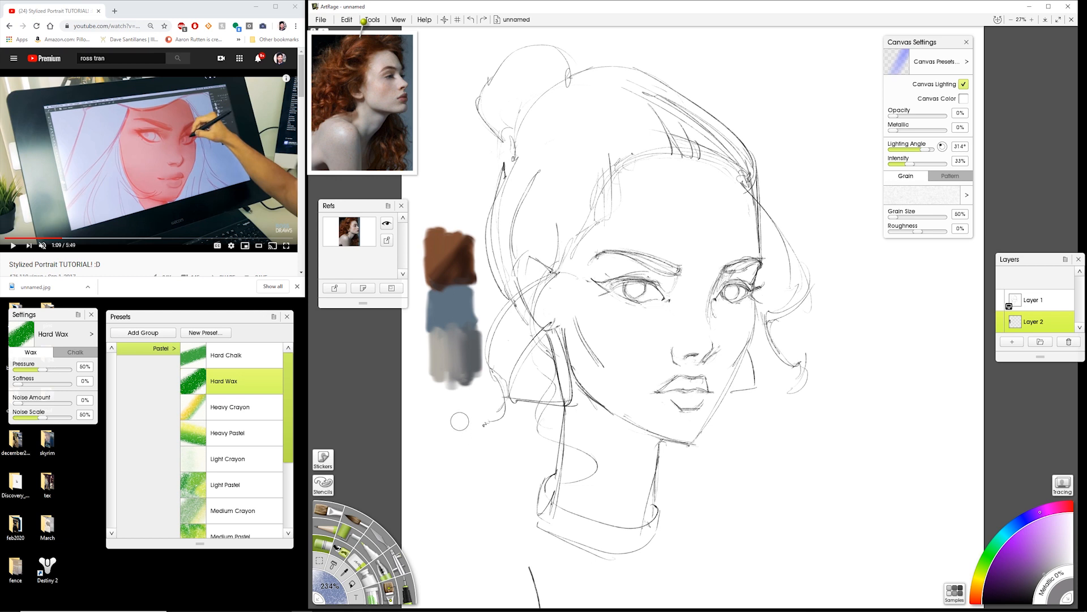
# Paint a dark brown strip along the swatches with a colour sampled from the photo, and select Layer 1
pyautogui.moveTo(480, 235); pyautogui.dragTo(482, 282)
pyautogui.keyDown('alt'); pyautogui.click(383, 136); pyautogui.keyUp('alt')
pyautogui.moveTo(481, 286)
pyautogui.mouseDown()
pyautogui.moveTo(484, 381)
pyautogui.moveTo(418, 444)
pyautogui.mouseUp()
pyautogui.click(1033, 300)
pyautogui.click(1010, 306)
pyautogui.click(1034, 386)
# Test the Hard Chalk, Light Pastel and Medium Crayon pastel presets with scribbles below the swatches
pyautogui.click(226, 355)
pyautogui.moveTo(468, 411)
pyautogui.mouseDown()
pyautogui.moveTo(418, 449)
pyautogui.moveTo(425, 472)
pyautogui.mouseUp()
pyautogui.moveTo(288, 397); pyautogui.dragTo(289, 448)
pyautogui.click(225, 395)
pyautogui.click(233, 422)
pyautogui.moveTo(479, 430); pyautogui.dragTo(443, 513)
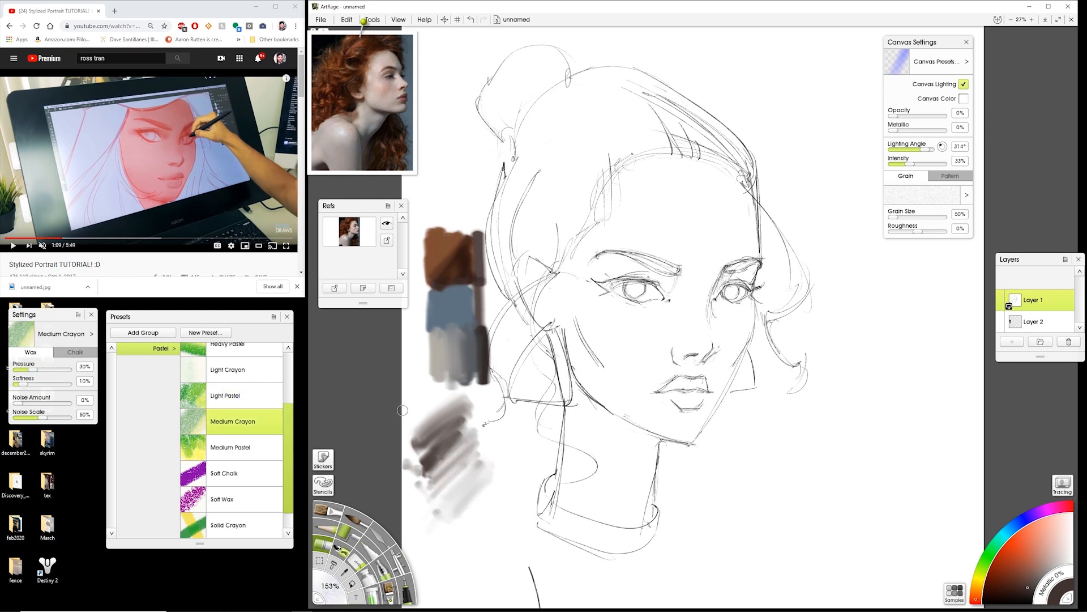
# Switch to the ink pen and test the Smoothed Inking and Smooth Transparent Ink presets below the swatches
pyautogui.click(406, 589)
pyautogui.moveTo(289, 413); pyautogui.dragTo(288, 453)
pyautogui.click(240, 443)
pyautogui.moveTo(491, 503); pyautogui.dragTo(503, 519)
pyautogui.click(242, 418)
pyautogui.moveTo(509, 481); pyautogui.dragTo(535, 481)
pyautogui.moveTo(537, 452)
pyautogui.mouseDown()
pyautogui.moveTo(457, 549)
pyautogui.moveTo(444, 550)
pyautogui.mouseUp()
# Choose the Round and Smooth ink pen preset with the square head off, and undo the ink test strokes
pyautogui.click(237, 392)
pyautogui.click(88, 409)
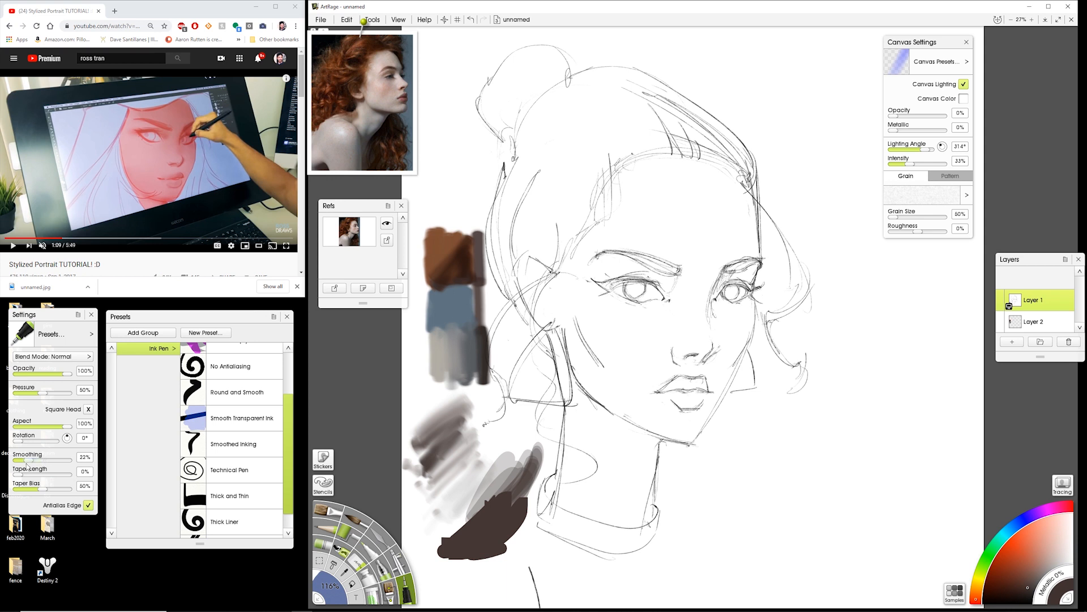
pyautogui.hotkey('ctrl', 'z')
pyautogui.hotkey('ctrl', 'z')
pyautogui.hotkey('ctrl', 'z')
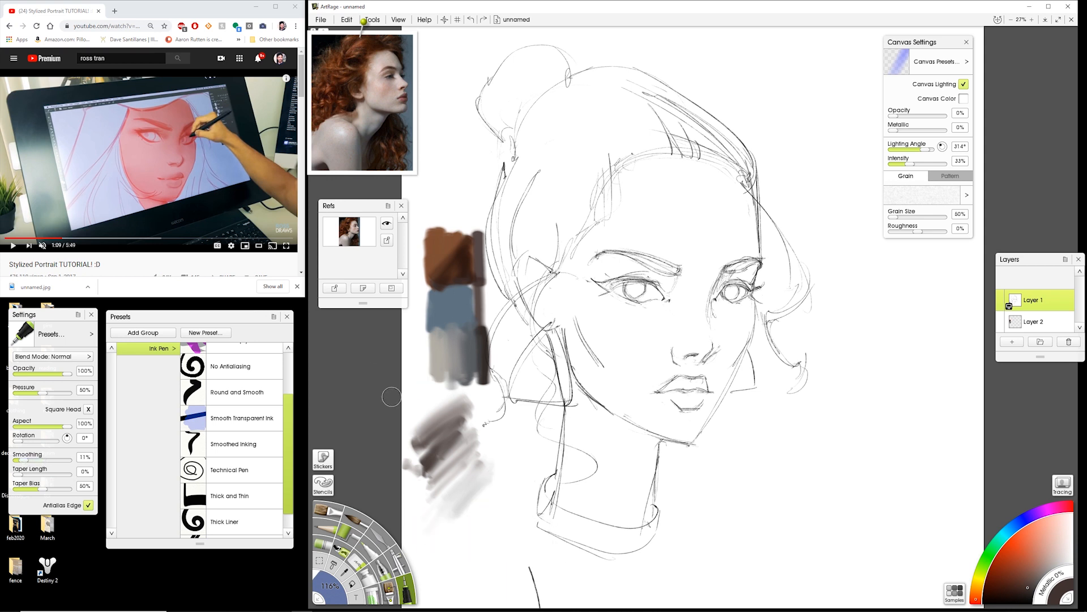
# Resume the tutorial video and block in the face and neck on Layer 2 with a skin tone sampled from the photo
pyautogui.click(231, 245)
pyautogui.click(13, 245)
pyautogui.click(377, 115)
pyautogui.click(1034, 321)
pyautogui.moveTo(533, 280)
pyautogui.mouseDown()
pyautogui.moveTo(543, 306)
pyautogui.moveTo(588, 243)
pyautogui.moveTo(735, 187)
pyautogui.moveTo(634, 340)
pyautogui.moveTo(735, 331)
pyautogui.moveTo(601, 510)
pyautogui.moveTo(558, 509)
pyautogui.mouseUp()
# Block in the hair and bun with lighter and darker reddish browns sampled from the reference photo's hair
pyautogui.keyDown('alt'); pyautogui.click(362, 50); pyautogui.keyUp('alt')
pyautogui.moveTo(560, 235)
pyautogui.mouseDown()
pyautogui.moveTo(703, 136)
pyautogui.moveTo(733, 158)
pyautogui.mouseUp()
pyautogui.keyDown('alt'); pyautogui.click(351, 57); pyautogui.keyUp('alt')
pyautogui.moveTo(535, 164); pyautogui.dragTo(512, 269)
pyautogui.keyDown('alt'); pyautogui.click(359, 50); pyautogui.keyUp('alt')
pyautogui.moveTo(558, 102)
pyautogui.mouseDown()
pyautogui.moveTo(510, 227)
pyautogui.moveTo(527, 63)
pyautogui.mouseUp()
pyautogui.moveTo(567, 240); pyautogui.dragTo(708, 156)
# Paint loose reddish-brown curls beside the neck and along the far side of the face
pyautogui.moveTo(558, 309)
pyautogui.keyDown('shift'); pyautogui.mouseDown()
pyautogui.moveTo(544, 309)
pyautogui.moveTo(482, 426)
pyautogui.mouseUp(); pyautogui.keyUp('shift')
pyautogui.moveTo(550, 329); pyautogui.dragTo(507, 394)
pyautogui.moveTo(533, 336); pyautogui.dragTo(551, 477)
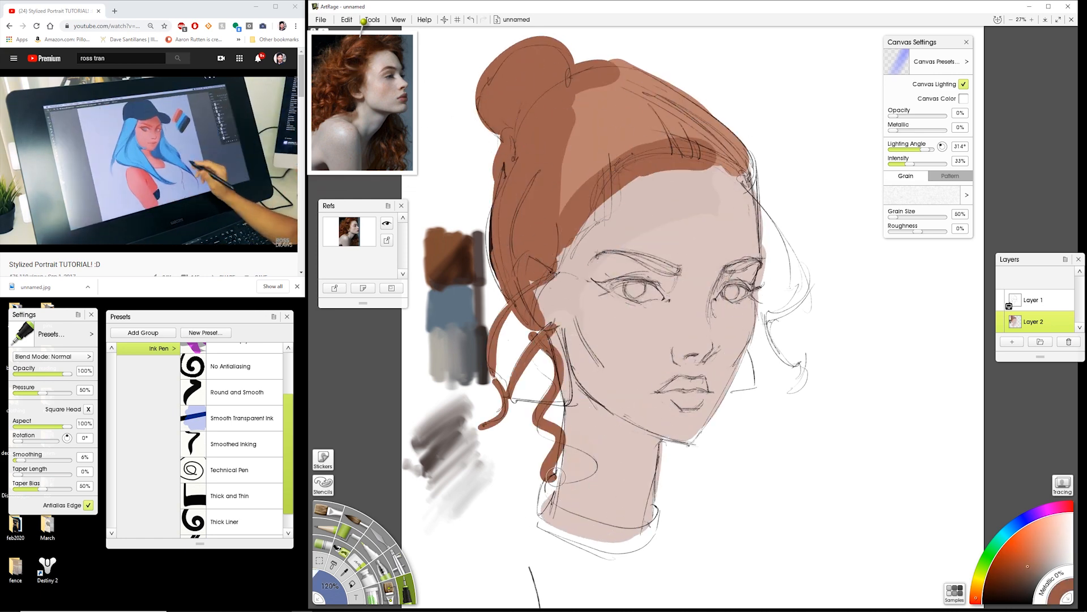
pyautogui.moveTo(741, 180); pyautogui.dragTo(803, 301)
pyautogui.moveTo(768, 324); pyautogui.dragTo(794, 384)
# Fill the irises with sampled blue and paint dark shadows along the ear, jaw, neck and hairline
pyautogui.keyDown('alt'); pyautogui.click(404, 65); pyautogui.keyUp('alt')
pyautogui.moveTo(631, 285); pyautogui.dragTo(641, 291)
pyautogui.keyDown('alt'); pyautogui.click(384, 135); pyautogui.keyUp('alt')
pyautogui.moveTo(521, 270)
pyautogui.mouseDown()
pyautogui.moveTo(533, 321)
pyautogui.moveTo(657, 435)
pyautogui.mouseUp()
pyautogui.keyDown('alt'); pyautogui.click(397, 122); pyautogui.keyUp('alt')
pyautogui.moveTo(558, 333)
pyautogui.mouseDown()
pyautogui.moveTo(662, 441)
pyautogui.moveTo(562, 497)
pyautogui.moveTo(583, 507)
pyautogui.mouseUp()
pyautogui.moveTo(559, 279); pyautogui.dragTo(611, 192)
# Paint dark brown eyebrows and brown shadows in both eye sockets, using tones sampled from the photo
pyautogui.keyDown('alt'); pyautogui.click(398, 80); pyautogui.keyUp('alt')
pyautogui.moveTo(603, 255); pyautogui.dragTo(677, 271)
pyautogui.moveTo(730, 266); pyautogui.dragTo(759, 260)
pyautogui.keyDown('alt'); pyautogui.click(386, 107); pyautogui.keyUp('alt')
pyautogui.moveTo(607, 277); pyautogui.dragTo(667, 295)
pyautogui.keyDown('shift'); pyautogui.moveTo(461, 172); pyautogui.dragTo(477, 172); pyautogui.keyUp('shift')
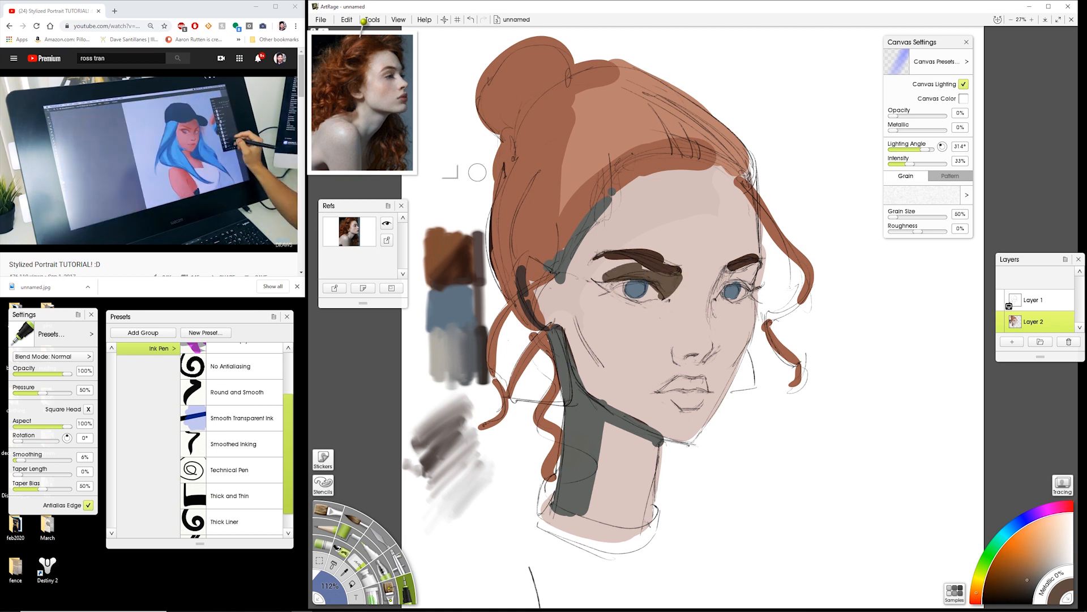
pyautogui.moveTo(736, 278); pyautogui.dragTo(747, 276)
# Paint the shadow beneath the nose and block in the lips and lower-lip shadow with tones sampled from the photo
pyautogui.keyDown('alt'); pyautogui.click(401, 88); pyautogui.keyUp('alt')
pyautogui.moveTo(682, 358); pyautogui.dragTo(708, 356)
pyautogui.keyDown('alt'); pyautogui.click(402, 98); pyautogui.keyUp('alt')
pyautogui.moveTo(671, 396); pyautogui.dragTo(703, 399)
pyautogui.keyDown('alt'); pyautogui.click(403, 117); pyautogui.keyUp('alt')
pyautogui.moveTo(681, 413)
pyautogui.mouseDown()
pyautogui.moveTo(695, 415)
pyautogui.moveTo(691, 384)
pyautogui.moveTo(705, 388)
pyautogui.mouseUp()
# Paint a warm blush on both cheeks with a tone sampled from the photo
pyautogui.keyDown('alt'); pyautogui.click(384, 111); pyautogui.keyUp('alt')
pyautogui.moveTo(643, 345); pyautogui.dragTo(647, 373)
pyautogui.moveTo(726, 343)
pyautogui.mouseDown()
pyautogui.moveTo(723, 369)
pyautogui.moveTo(743, 342)
pyautogui.mouseUp()
# Lighten the forehead, nose tip and upper cheeks with pale skin tones sampled from the photo
pyautogui.keyDown('alt'); pyautogui.click(385, 85); pyautogui.keyUp('alt')
pyautogui.moveTo(596, 248)
pyautogui.mouseDown()
pyautogui.moveTo(616, 205)
pyautogui.moveTo(734, 237)
pyautogui.moveTo(688, 255)
pyautogui.mouseUp()
pyautogui.moveTo(700, 330); pyautogui.dragTo(703, 338)
pyautogui.keyDown('alt'); pyautogui.click(377, 100); pyautogui.keyUp('alt')
pyautogui.moveTo(586, 293); pyautogui.dragTo(614, 313)
pyautogui.moveTo(750, 305); pyautogui.dragTo(745, 323)
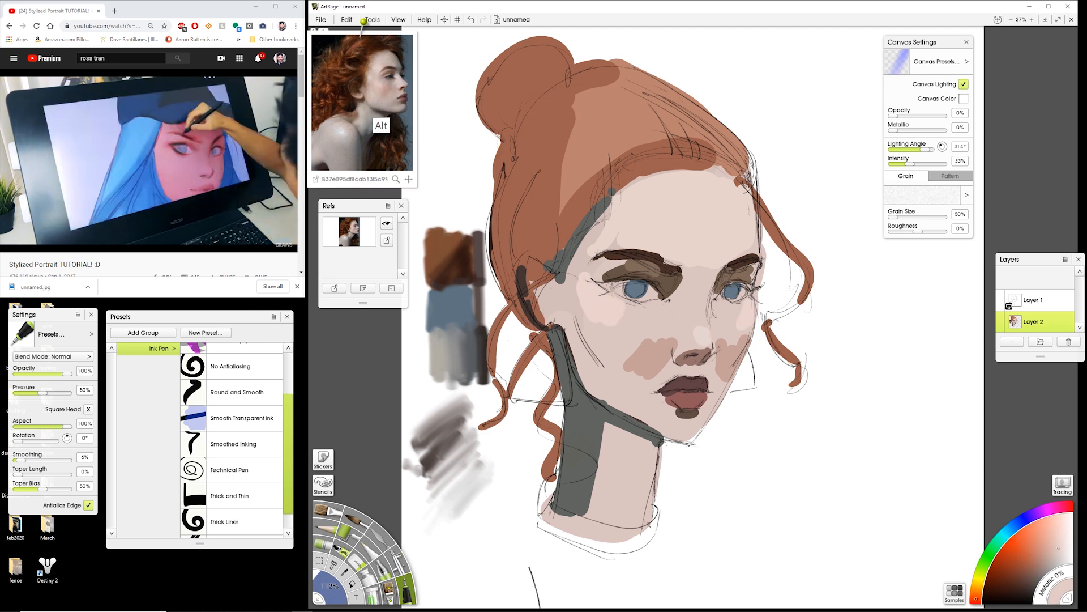
# Extend the near cheek's contour toward the ear and add a grey-beige tone to the neck
pyautogui.keyDown('alt'); pyautogui.click(386, 113); pyautogui.keyUp('alt')
pyautogui.moveTo(575, 315); pyautogui.dragTo(615, 363)
pyautogui.keyDown('alt'); pyautogui.click(371, 115); pyautogui.keyUp('alt')
pyautogui.moveTo(600, 417)
pyautogui.mouseDown()
pyautogui.moveTo(586, 507)
pyautogui.moveTo(643, 459)
pyautogui.moveTo(640, 518)
pyautogui.moveTo(543, 506)
pyautogui.moveTo(633, 551)
pyautogui.mouseUp()
# Fill the collar with dark brown and paint dark accents along the hairline
pyautogui.keyDown('alt'); pyautogui.click(346, 133); pyautogui.keyUp('alt')
pyautogui.keyDown('alt'); pyautogui.click(371, 133); pyautogui.keyUp('alt')
pyautogui.moveTo(592, 214)
pyautogui.mouseDown()
pyautogui.moveTo(673, 159)
pyautogui.moveTo(692, 161)
pyautogui.mouseUp()
pyautogui.click(746, 170)
# Draw dark eyeliner around both eyes and add a deeper blue to the irises
pyautogui.keyDown('alt'); pyautogui.click(405, 162); pyautogui.keyUp('alt')
pyautogui.moveTo(612, 291); pyautogui.dragTo(599, 285)
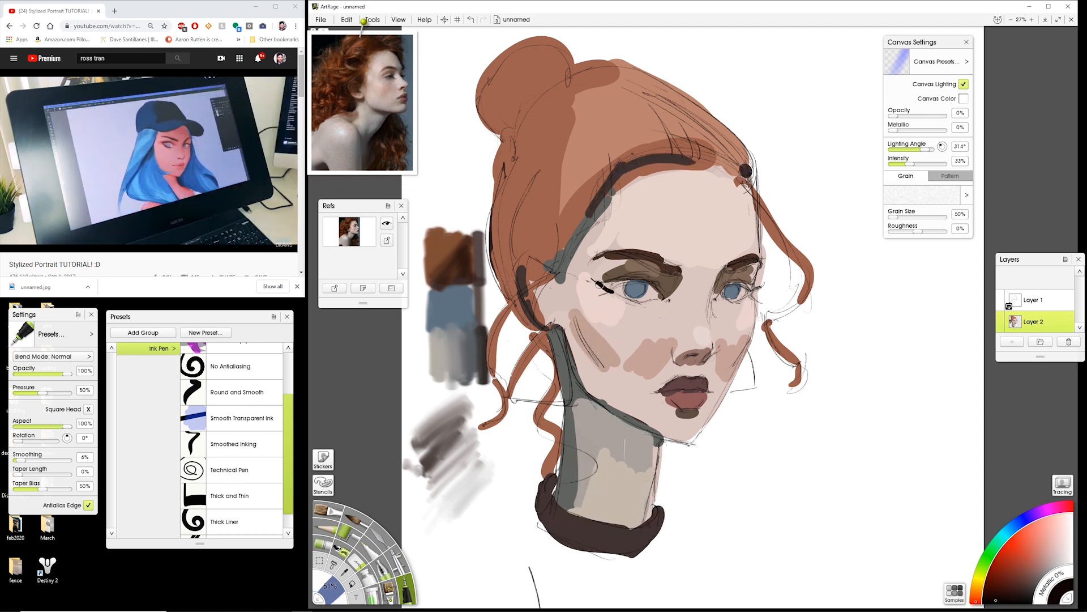
pyautogui.keyDown('alt'); pyautogui.click(637, 289); pyautogui.keyUp('alt')
pyautogui.click(1024, 584)
pyautogui.moveTo(635, 286); pyautogui.dragTo(639, 289)
pyautogui.moveTo(730, 286); pyautogui.dragTo(732, 291)
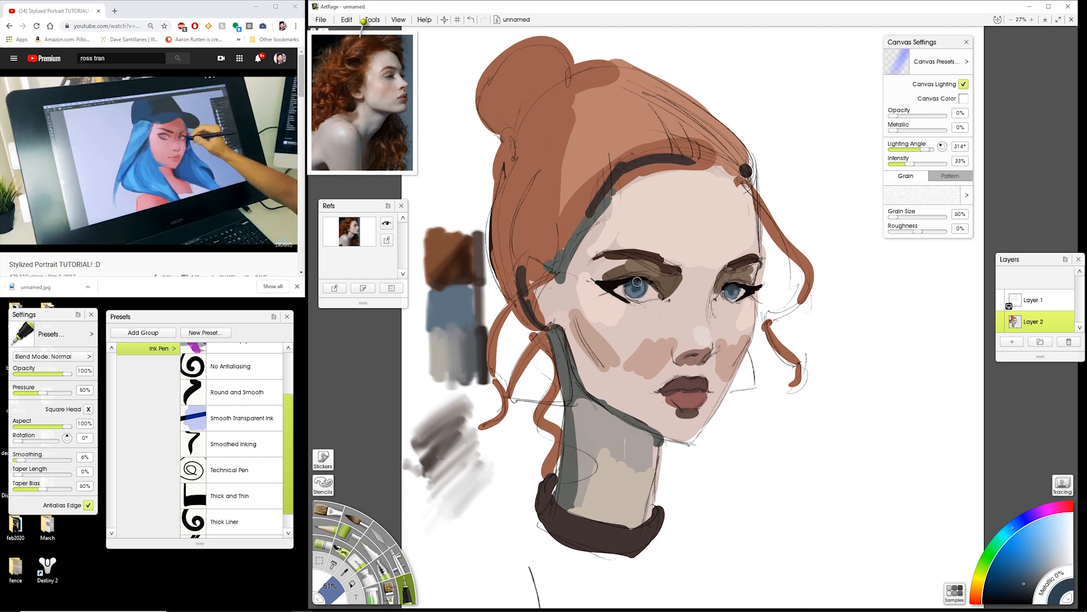
# Add pale highlights to the temple, cheek, nose, lips, chin and eyes with a colour sampled from the photo's shoulder
pyautogui.keyDown('alt'); pyautogui.click(344, 131); pyautogui.keyUp('alt')
pyautogui.moveTo(619, 212); pyautogui.dragTo(616, 245)
pyautogui.moveTo(602, 306); pyautogui.dragTo(610, 339)
pyautogui.moveTo(677, 374); pyautogui.dragTo(702, 374)
pyautogui.moveTo(705, 326); pyautogui.dragTo(707, 342)
pyautogui.moveTo(682, 401); pyautogui.dragTo(687, 400)
pyautogui.click(685, 423)
pyautogui.click(631, 289)
pyautogui.click(727, 291)
# Refine the far edge of the nose and the area below the far eye with colours sampled from the painting
pyautogui.keyDown('alt'); pyautogui.click(721, 280); pyautogui.keyUp('alt')
pyautogui.moveTo(714, 296); pyautogui.dragTo(712, 343)
pyautogui.keyDown('alt'); pyautogui.click(684, 384); pyautogui.keyUp('alt')
pyautogui.moveTo(750, 294); pyautogui.dragTo(753, 306)
# Outline the far side of the face, the jaw and the chin with a dark tone sampled from the photo
pyautogui.keyDown('alt'); pyautogui.click(401, 122); pyautogui.keyUp('alt')
pyautogui.moveTo(751, 190); pyautogui.dragTo(759, 254)
pyautogui.moveTo(753, 300)
pyautogui.mouseDown()
pyautogui.moveTo(751, 339)
pyautogui.moveTo(696, 439)
pyautogui.mouseUp()
pyautogui.moveTo(658, 437); pyautogui.dragTo(698, 437)
pyautogui.keyDown('alt'); pyautogui.click(630, 420); pyautogui.keyUp('alt')
pyautogui.keyDown('alt'); pyautogui.click(619, 308); pyautogui.keyUp('alt')
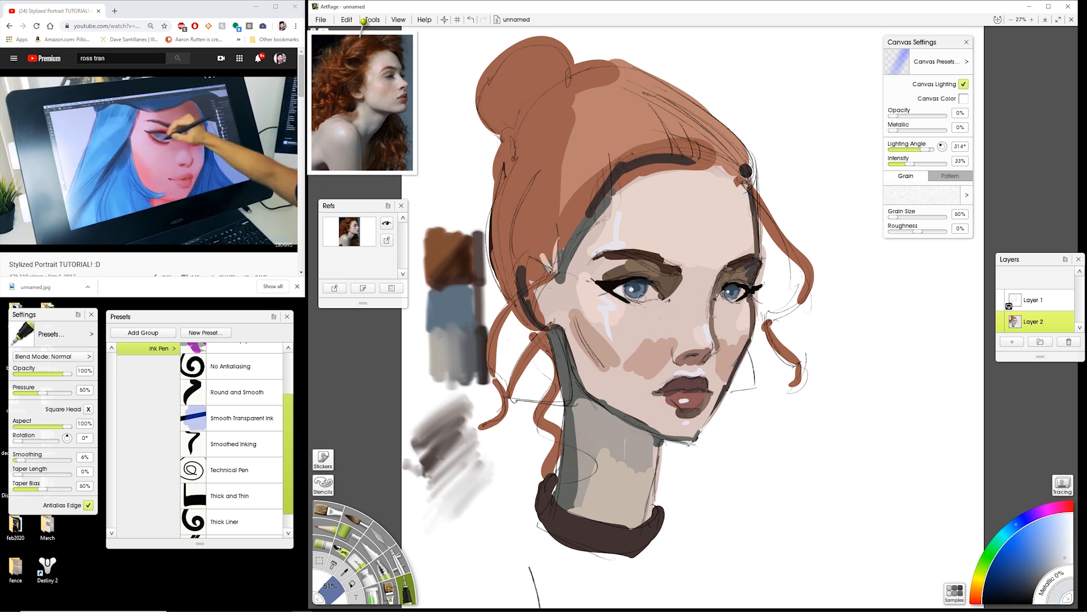
# Touch up the near ear and its hair edge, and extend a skin tone sampled from the cheek towards the nose
pyautogui.moveTo(546, 293); pyautogui.dragTo(551, 321)
pyautogui.moveTo(529, 260); pyautogui.dragTo(525, 290)
pyautogui.keyDown('alt'); pyautogui.click(610, 358); pyautogui.keyUp('alt')
pyautogui.moveTo(577, 317)
pyautogui.mouseDown()
pyautogui.moveTo(606, 364)
pyautogui.moveTo(653, 334)
pyautogui.moveTo(674, 337)
pyautogui.mouseUp()
# Pause the tutorial video and add a new layer above Layer 2 for pastel work in a sampled skin tone
pyautogui.click(13, 246)
pyautogui.click(330, 541)
pyautogui.click(1012, 342)
pyautogui.keyDown('alt'); pyautogui.click(646, 348); pyautogui.keyUp('alt')
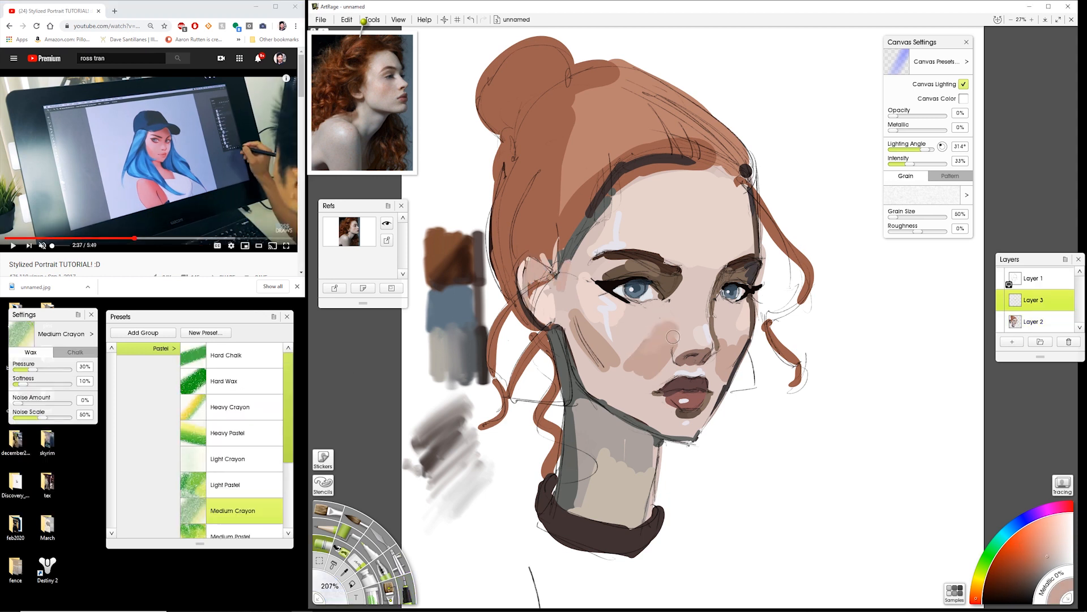
pyautogui.keyDown('alt'); pyautogui.click(364, 103); pyautogui.keyUp('alt')
pyautogui.hotkey('ctrl', 'z')
pyautogui.moveTo(638, 173); pyautogui.dragTo(598, 220)
pyautogui.hotkey('ctrl', 'z')
# Using the Hard Wax preset, blend the shadow under the hairline and the tones of the near cheek with sampled skin colours
pyautogui.click(224, 381)
pyautogui.moveTo(629, 175); pyautogui.dragTo(743, 182)
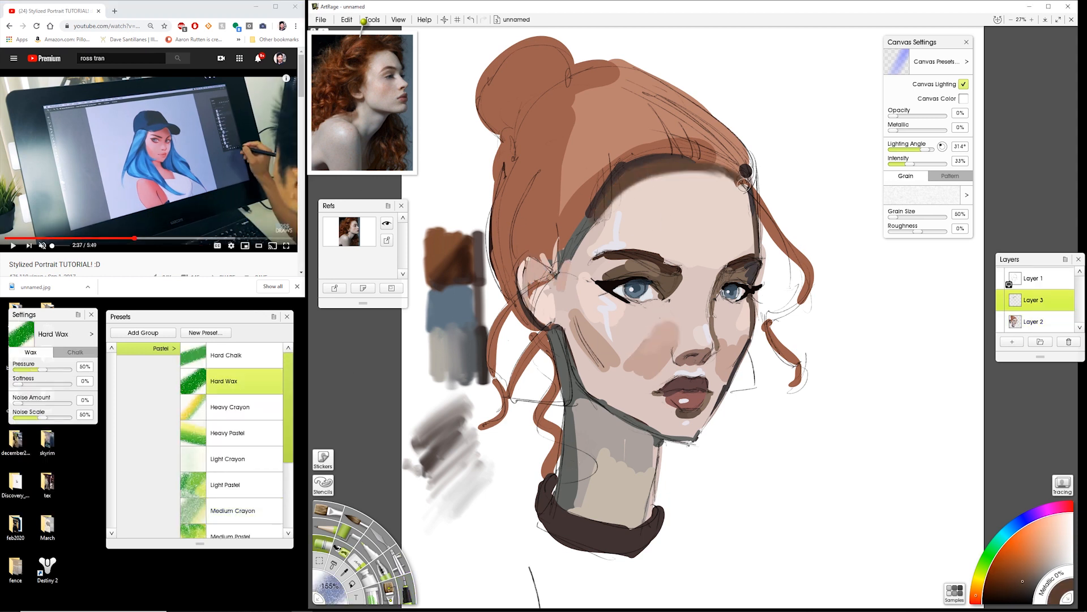
pyautogui.moveTo(668, 299); pyautogui.dragTo(677, 311)
pyautogui.keyDown('alt'); pyautogui.click(640, 318); pyautogui.keyUp('alt')
pyautogui.keyDown('alt'); pyautogui.click(607, 317); pyautogui.keyUp('alt')
pyautogui.moveTo(589, 292); pyautogui.dragTo(614, 343)
pyautogui.moveTo(617, 323)
pyautogui.mouseDown()
pyautogui.moveTo(637, 343)
pyautogui.moveTo(606, 376)
pyautogui.mouseUp()
pyautogui.keyDown('alt'); pyautogui.click(660, 340); pyautogui.keyUp('alt')
pyautogui.moveTo(595, 302); pyautogui.dragTo(609, 310)
# Shade the far side of the forehead and blend the near cheek towards the nose with colours sampled from the painting
pyautogui.keyDown('alt'); pyautogui.click(752, 195); pyautogui.keyUp('alt')
pyautogui.moveTo(745, 185)
pyautogui.mouseDown()
pyautogui.moveTo(750, 255)
pyautogui.moveTo(731, 261)
pyautogui.mouseUp()
pyautogui.keyDown('alt'); pyautogui.click(722, 227); pyautogui.keyUp('alt')
pyautogui.keyDown('alt'); pyautogui.click(594, 340); pyautogui.keyUp('alt')
pyautogui.moveTo(592, 320)
pyautogui.mouseDown()
pyautogui.moveTo(635, 342)
pyautogui.moveTo(705, 336)
pyautogui.mouseUp()
# Blend the nose bridge beside the near eye and the skin under the far eye with tones sampled from the photo and painting
pyautogui.click(398, 136)
pyautogui.keyDown('alt'); pyautogui.click(689, 300); pyautogui.keyUp('alt')
pyautogui.keyDown('alt'); pyautogui.click(644, 319); pyautogui.keyUp('alt')
pyautogui.moveTo(685, 289)
pyautogui.mouseDown()
pyautogui.moveTo(675, 312)
pyautogui.moveTo(669, 298)
pyautogui.mouseUp()
pyautogui.keyDown('alt'); pyautogui.click(662, 296); pyautogui.keyUp('alt')
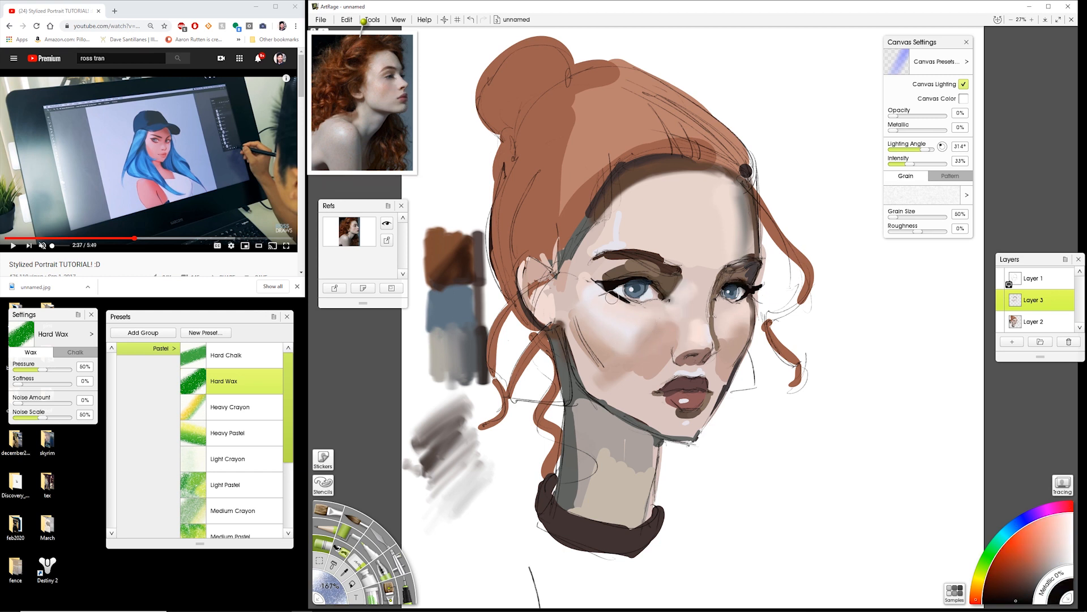
pyautogui.keyDown('alt'); pyautogui.click(674, 303); pyautogui.keyUp('alt')
pyautogui.moveTo(742, 309); pyautogui.dragTo(730, 302)
# Lighten the skin below the near eye with a colour sampled from the photo and smooth the near side of the jaw
pyautogui.keyDown('alt'); pyautogui.click(375, 102); pyautogui.keyUp('alt')
pyautogui.moveTo(606, 292); pyautogui.dragTo(632, 305)
pyautogui.keyDown('alt'); pyautogui.click(375, 103); pyautogui.keyUp('alt')
pyautogui.keyDown('alt'); pyautogui.click(600, 363); pyautogui.keyUp('alt')
pyautogui.moveTo(569, 340); pyautogui.dragTo(615, 400)
pyautogui.moveTo(598, 397); pyautogui.dragTo(652, 422)
# Blend the skin around the nose and the far cheek with colours sampled from the photo's face and the painting
pyautogui.keyDown('alt'); pyautogui.click(388, 96); pyautogui.keyUp('alt')
pyautogui.moveTo(654, 377)
pyautogui.mouseDown()
pyautogui.moveTo(615, 391)
pyautogui.moveTo(677, 351)
pyautogui.moveTo(710, 353)
pyautogui.moveTo(717, 326)
pyautogui.mouseUp()
pyautogui.keyDown('alt'); pyautogui.click(402, 87); pyautogui.keyUp('alt')
pyautogui.keyDown('alt'); pyautogui.click(728, 346); pyautogui.keyUp('alt')
pyautogui.keyDown('alt'); pyautogui.click(379, 89); pyautogui.keyUp('alt')
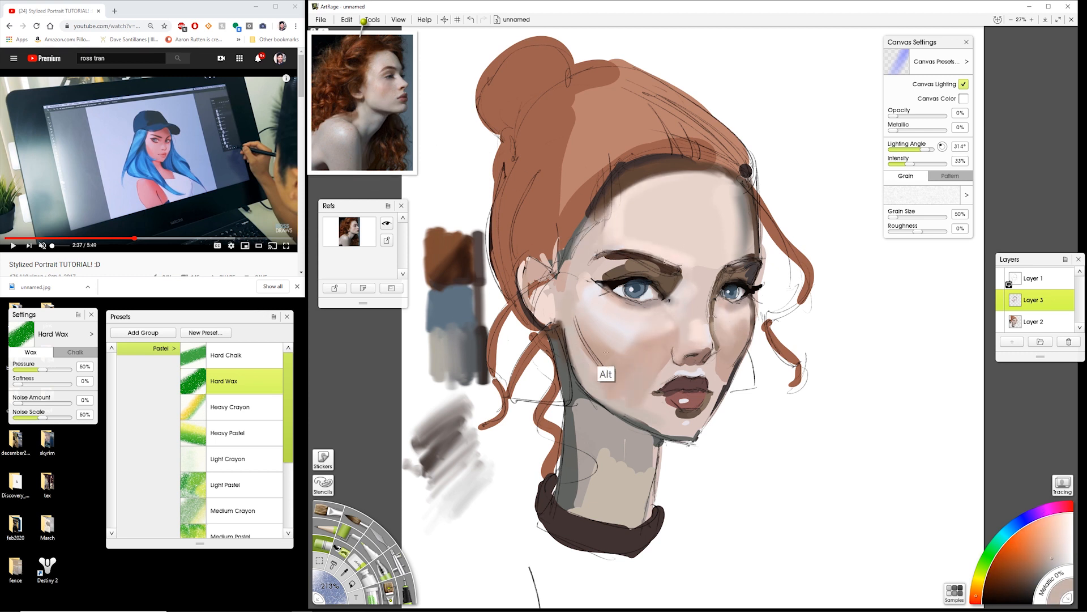
pyautogui.keyDown('alt'); pyautogui.click(664, 352); pyautogui.keyUp('alt')
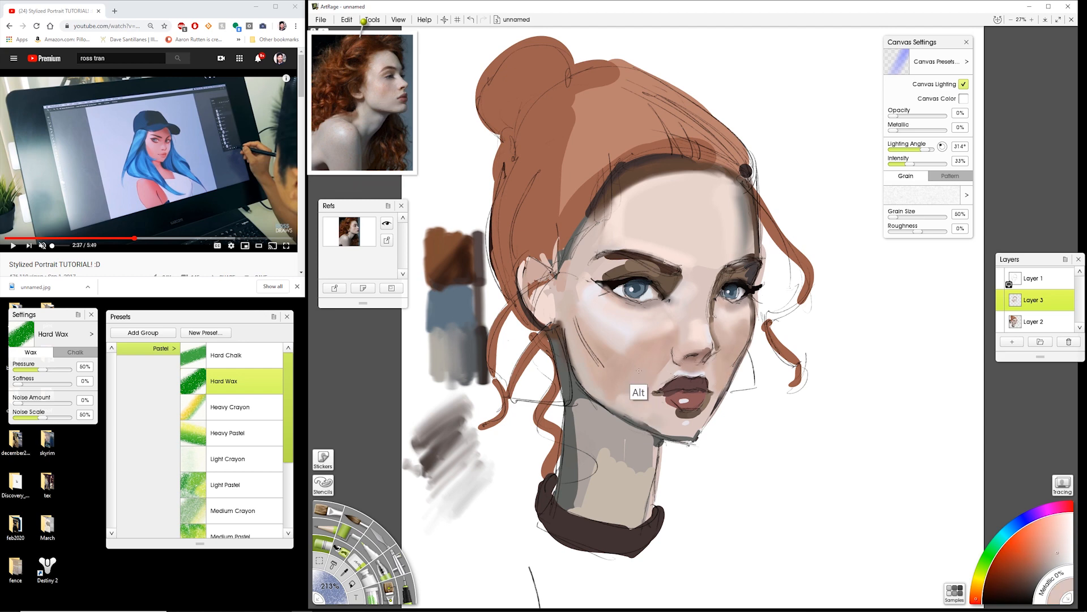
# Smooth the underside of the chin with a smaller brush and a tone sampled from the neck
pyautogui.keyDown('alt'); pyautogui.click(628, 451); pyautogui.keyUp('alt')
pyautogui.press('[')
pyautogui.moveTo(651, 434); pyautogui.dragTo(674, 435)
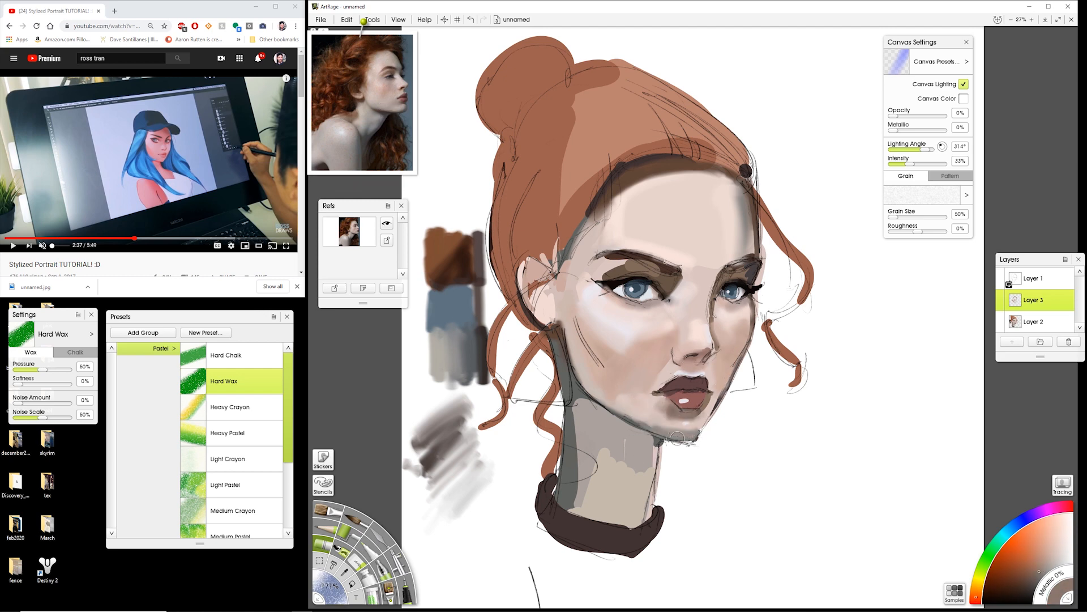
# Soften the eyelids and the area under both eyebrows, working across the nose bridge with colours sampled from the painting and photo
pyautogui.keyDown('alt'); pyautogui.click(741, 269); pyautogui.keyUp('alt')
pyautogui.moveTo(627, 268)
pyautogui.mouseDown()
pyautogui.moveTo(646, 272)
pyautogui.moveTo(601, 282)
pyautogui.mouseUp()
pyautogui.keyDown('alt'); pyautogui.click(616, 267); pyautogui.keyUp('alt')
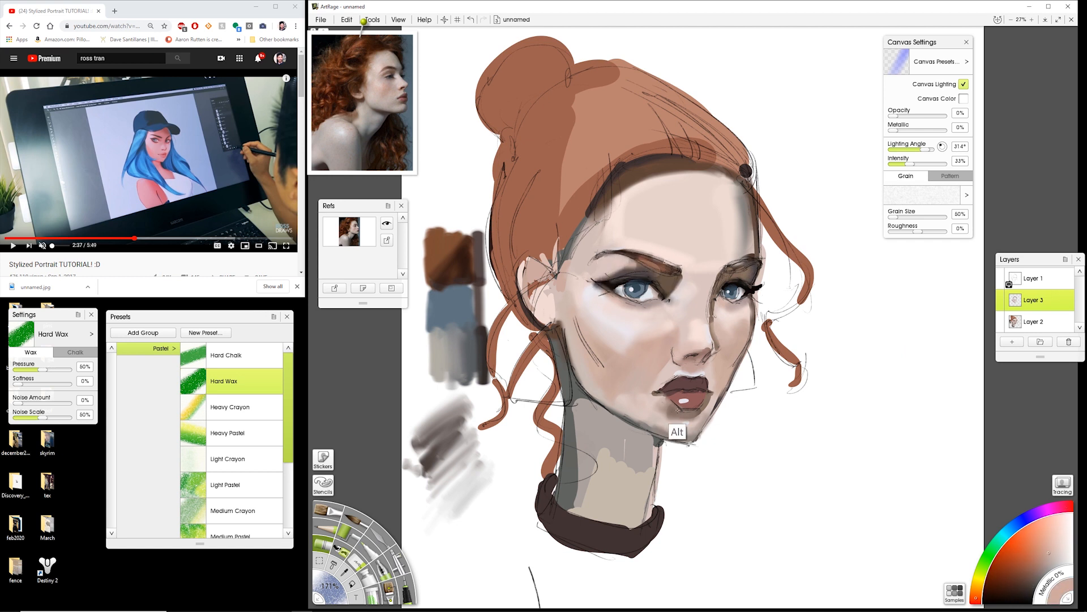
pyautogui.moveTo(730, 269); pyautogui.dragTo(755, 261)
pyautogui.keyDown('alt'); pyautogui.click(384, 94); pyautogui.keyUp('alt')
pyautogui.moveTo(681, 272)
pyautogui.mouseDown()
pyautogui.moveTo(668, 294)
pyautogui.moveTo(719, 275)
pyautogui.mouseUp()
# Darken the inner ear and blend the shadow and light tones of the neck
pyautogui.moveTo(534, 285); pyautogui.dragTo(548, 294)
pyautogui.keyDown('alt'); pyautogui.click(357, 114); pyautogui.keyUp('alt')
pyautogui.keyDown('alt'); pyautogui.click(583, 304); pyautogui.keyUp('alt')
pyautogui.moveTo(591, 493); pyautogui.dragTo(611, 456)
pyautogui.keyDown('alt'); pyautogui.click(617, 447); pyautogui.keyUp('alt')
pyautogui.moveTo(613, 453)
pyautogui.mouseDown()
pyautogui.moveTo(651, 469)
pyautogui.moveTo(635, 527)
pyautogui.moveTo(605, 517)
pyautogui.mouseUp()
pyautogui.keyDown('alt'); pyautogui.click(612, 505); pyautogui.keyUp('alt')
# Reduce the brush size and sample skin tones around the nose and far cheek
pyautogui.keyDown('alt'); pyautogui.click(692, 314); pyautogui.keyUp('alt')
pyautogui.keyDown('alt'); pyautogui.click(672, 325); pyautogui.keyUp('alt')
pyautogui.press('[')
pyautogui.keyDown('alt'); pyautogui.click(727, 322); pyautogui.keyUp('alt')
# Switch to the Hard Chalk pastel preset and blend the crown and front hair with a colour sampled from the hair
pyautogui.click(389, 592)
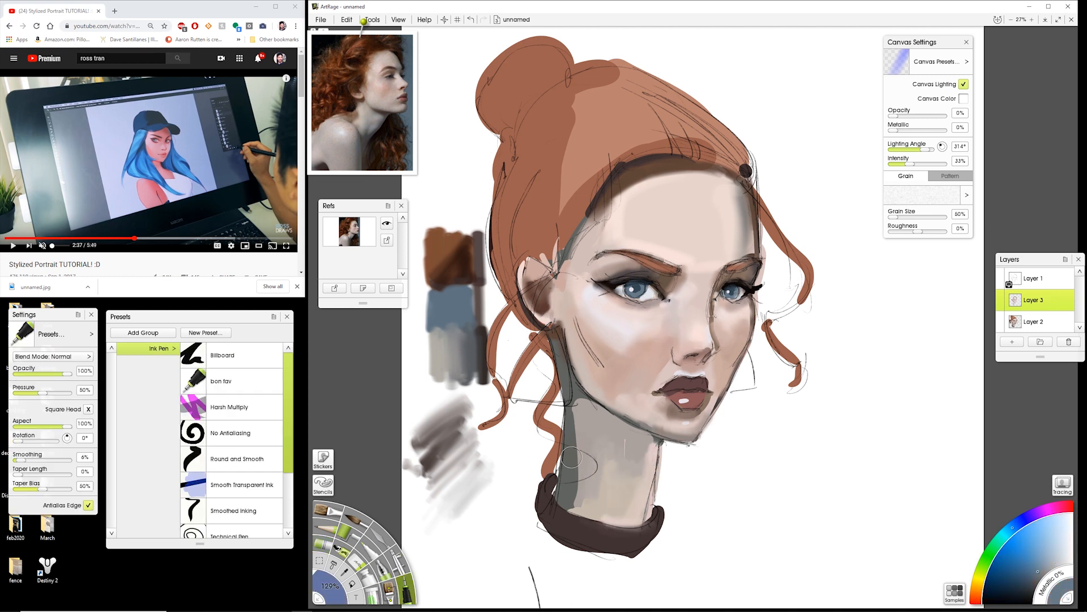
pyautogui.click(371, 551)
pyautogui.click(226, 355)
pyautogui.keyDown('alt'); pyautogui.click(558, 133); pyautogui.keyUp('alt')
pyautogui.moveTo(558, 136); pyautogui.dragTo(572, 194)
pyautogui.moveTo(583, 105); pyautogui.dragTo(609, 169)
pyautogui.moveTo(668, 117); pyautogui.dragTo(753, 170)
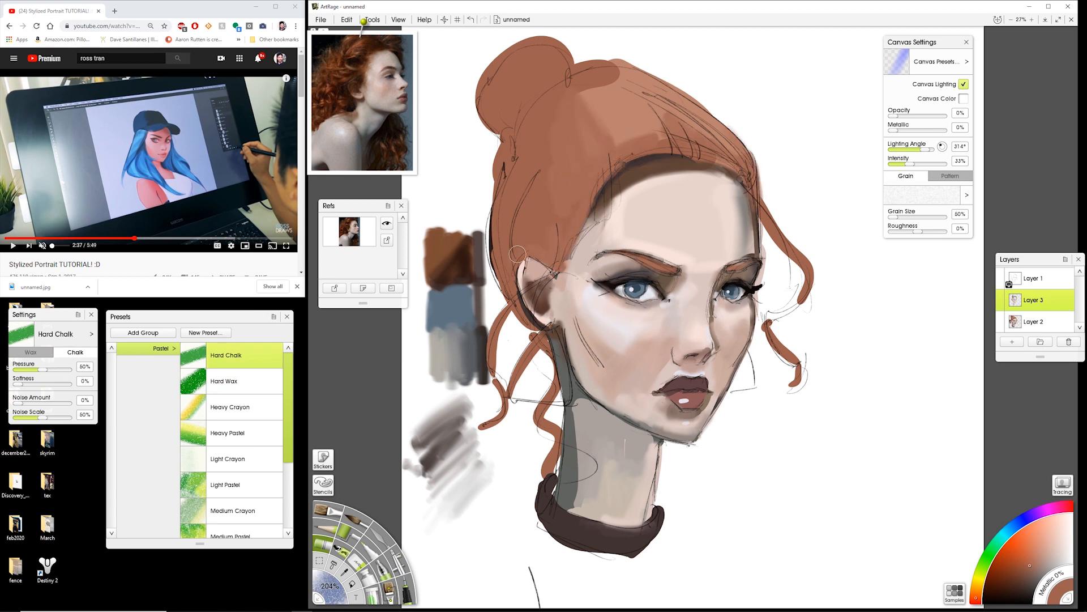
# Paint hair colour along the back edge of the ear and blend the hairline down the near temple
pyautogui.moveTo(527, 261); pyautogui.dragTo(533, 308)
pyautogui.keyDown('alt'); pyautogui.click(558, 318); pyautogui.keyUp('alt')
pyautogui.moveTo(603, 210); pyautogui.dragTo(567, 278)
pyautogui.keyDown('alt'); pyautogui.click(572, 198); pyautogui.keyUp('alt')
pyautogui.moveTo(606, 184); pyautogui.dragTo(567, 258)
# Blend the hair at the front of the crown with a reddish tone sampled from beside the bun
pyautogui.keyDown('alt'); pyautogui.click(624, 391); pyautogui.keyUp('alt')
pyautogui.keyDown('alt'); pyautogui.click(566, 130); pyautogui.keyUp('alt')
pyautogui.moveTo(587, 102)
pyautogui.mouseDown()
pyautogui.moveTo(634, 71)
pyautogui.moveTo(628, 141)
pyautogui.mouseUp()
pyautogui.moveTo(643, 83); pyautogui.dragTo(699, 126)
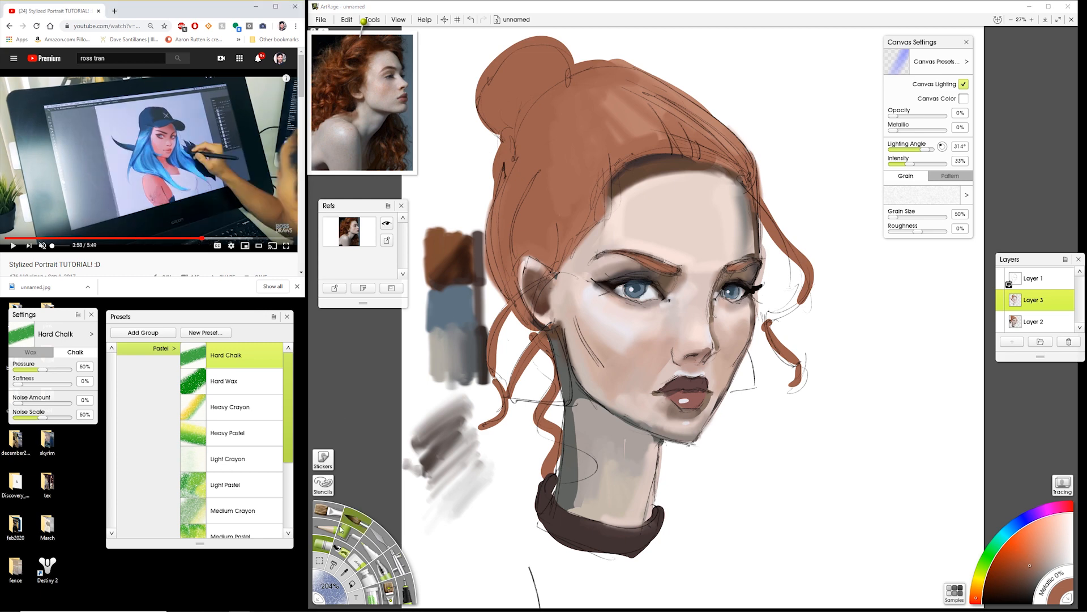
# Skip ahead in the tutorial video and add a new layer above Layer 3 for further shading
pyautogui.click(216, 239)
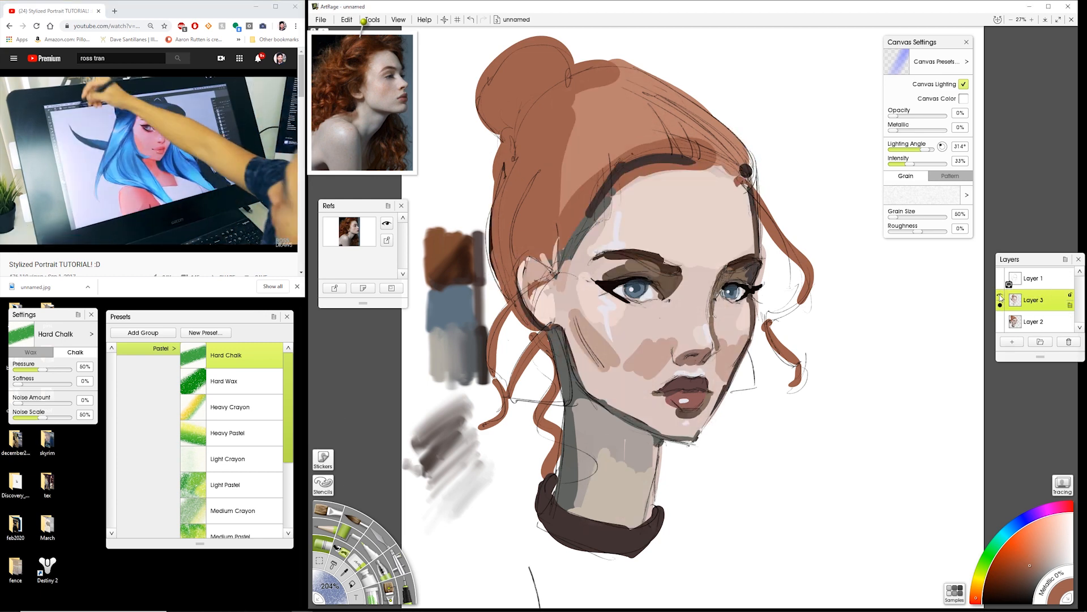
pyautogui.click(1012, 342)
pyautogui.keyDown('alt'); pyautogui.click(483, 346); pyautogui.keyUp('alt')
pyautogui.hotkey('ctrl', 'z')
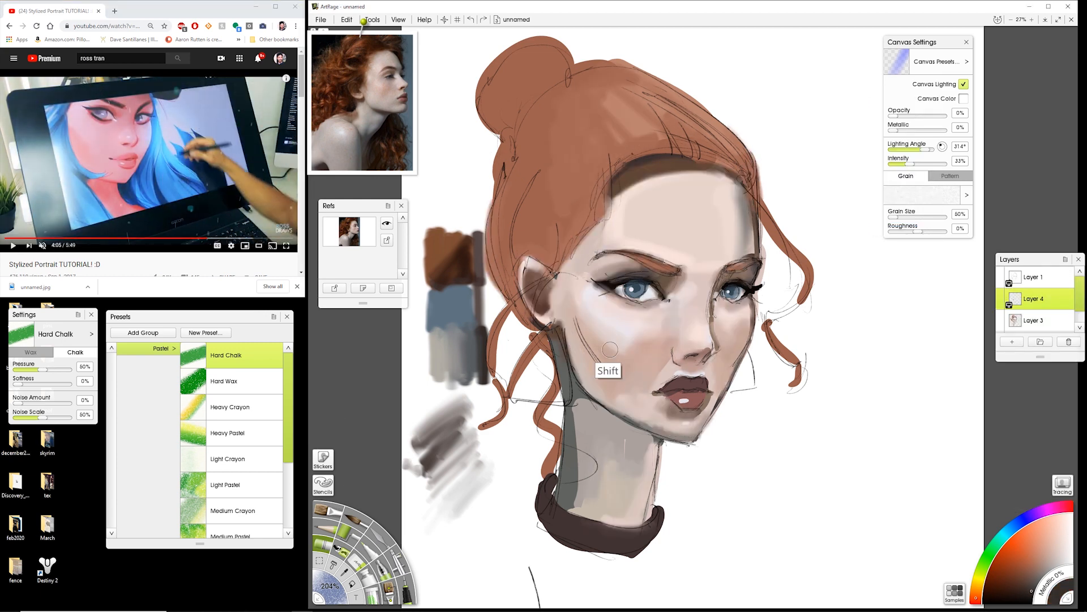
pyautogui.keyDown('alt'); pyautogui.click(643, 299); pyautogui.keyUp('alt')
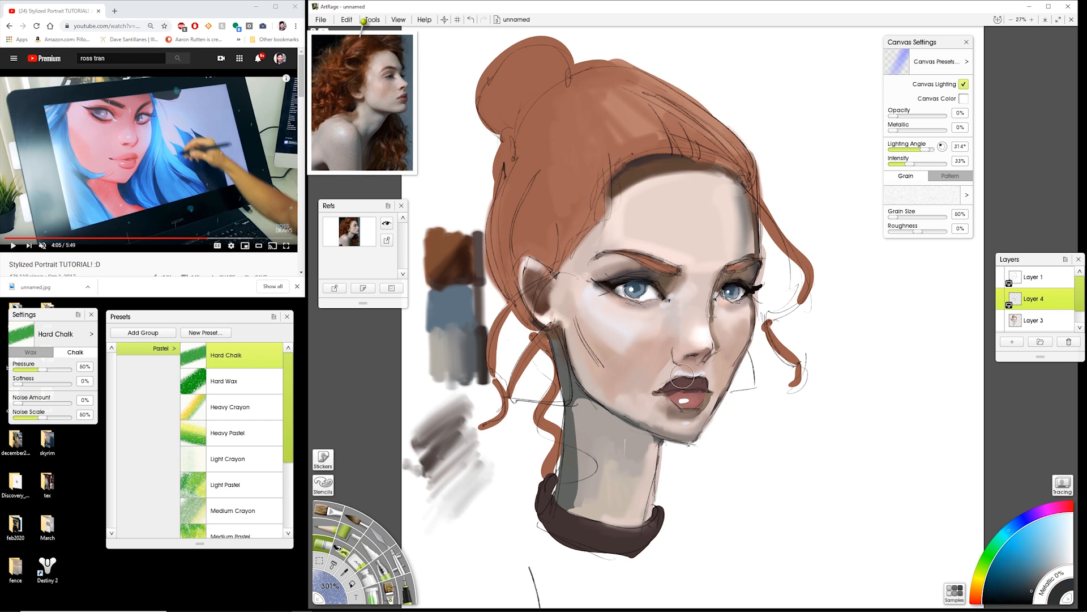
# Brighten the front hair, forehead, far cheek and neck on Layer 4 with broad Hard Chalk strokes
pyautogui.moveTo(807, 277); pyautogui.dragTo(800, 313)
pyautogui.hotkey('ctrl', 'z')
pyautogui.moveTo(651, 127); pyautogui.dragTo(595, 161)
pyautogui.moveTo(623, 82); pyautogui.dragTo(722, 141)
pyautogui.hotkey('ctrl', 'z')
pyautogui.moveTo(634, 213)
pyautogui.mouseDown()
pyautogui.moveTo(725, 192)
pyautogui.moveTo(723, 244)
pyautogui.mouseUp()
pyautogui.moveTo(732, 192); pyautogui.dragTo(732, 244)
pyautogui.moveTo(743, 331); pyautogui.dragTo(742, 354)
pyautogui.moveTo(597, 510); pyautogui.dragTo(638, 516)
# Undo and redo the last six strokes to compare the portrait with and without the brightening
pyautogui.hotkey('ctrl', 'z')
pyautogui.hotkey('ctrl', 'z')
pyautogui.hotkey('ctrl', 'z')
pyautogui.hotkey('ctrl', 'z')
pyautogui.hotkey('ctrl', 'z')
pyautogui.hotkey('ctrl', 'z')
pyautogui.hotkey('ctrl', 'y')
pyautogui.hotkey('ctrl', 'y')
pyautogui.hotkey('ctrl', 'y')
pyautogui.hotkey('ctrl', 'y')
pyautogui.hotkey('ctrl', 'y')
pyautogui.hotkey('ctrl', 'y')
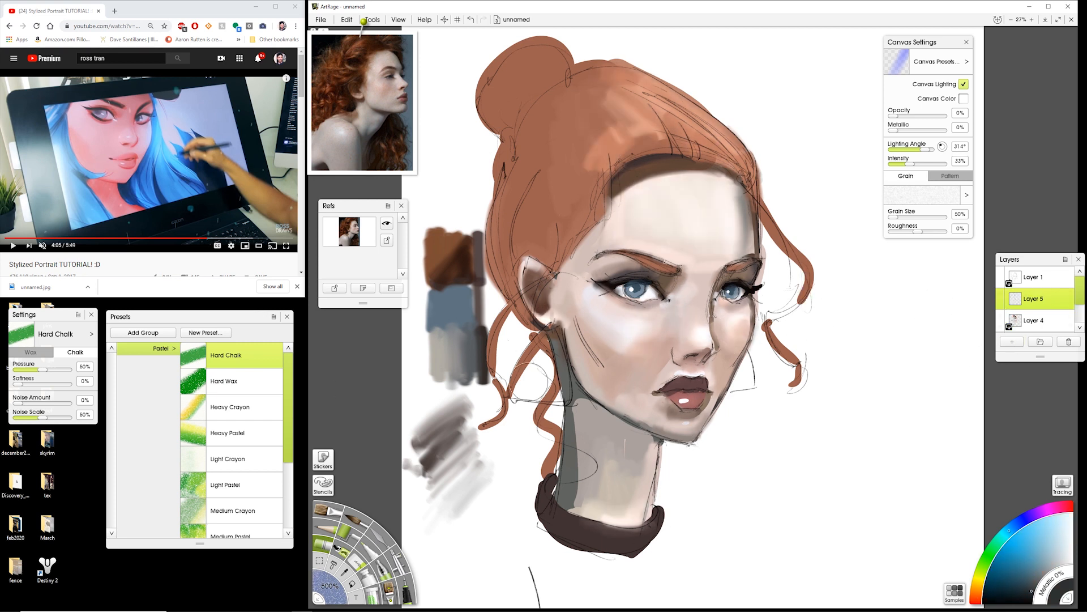
# Select Layer 4 and warm up the bun and crown of the hair with large Hard Chalk strokes
pyautogui.click(1037, 321)
pyautogui.moveTo(566, 48); pyautogui.dragTo(538, 73)
pyautogui.keyDown('alt'); pyautogui.click(604, 136); pyautogui.keyUp('alt')
pyautogui.moveTo(625, 74); pyautogui.dragTo(566, 130)
pyautogui.moveTo(558, 111); pyautogui.dragTo(587, 164)
pyautogui.moveTo(623, 192)
pyautogui.mouseDown()
pyautogui.moveTo(694, 176)
pyautogui.moveTo(739, 190)
pyautogui.mouseUp()
pyautogui.hotkey('ctrl', 'z')
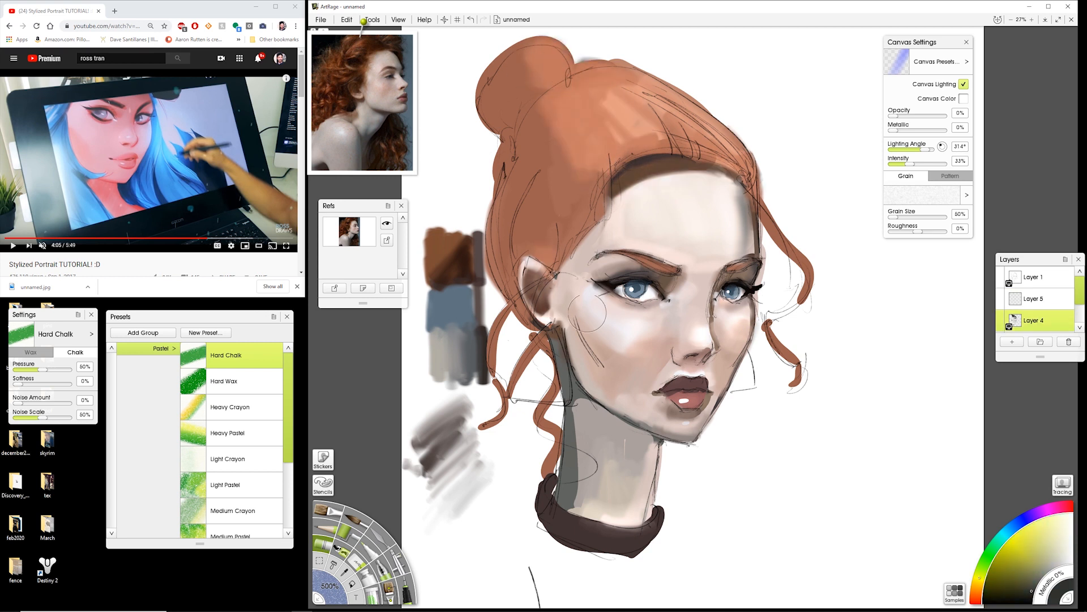
# Add warm light to both cheeks, the near temple, the jaw and the neck with large chalk strokes
pyautogui.moveTo(594, 311); pyautogui.dragTo(652, 340)
pyautogui.moveTo(722, 309); pyautogui.dragTo(747, 315)
pyautogui.moveTo(623, 212); pyautogui.dragTo(637, 229)
pyautogui.moveTo(613, 354)
pyautogui.mouseDown()
pyautogui.moveTo(613, 394)
pyautogui.moveTo(598, 382)
pyautogui.mouseUp()
pyautogui.moveTo(615, 454); pyautogui.dragTo(614, 507)
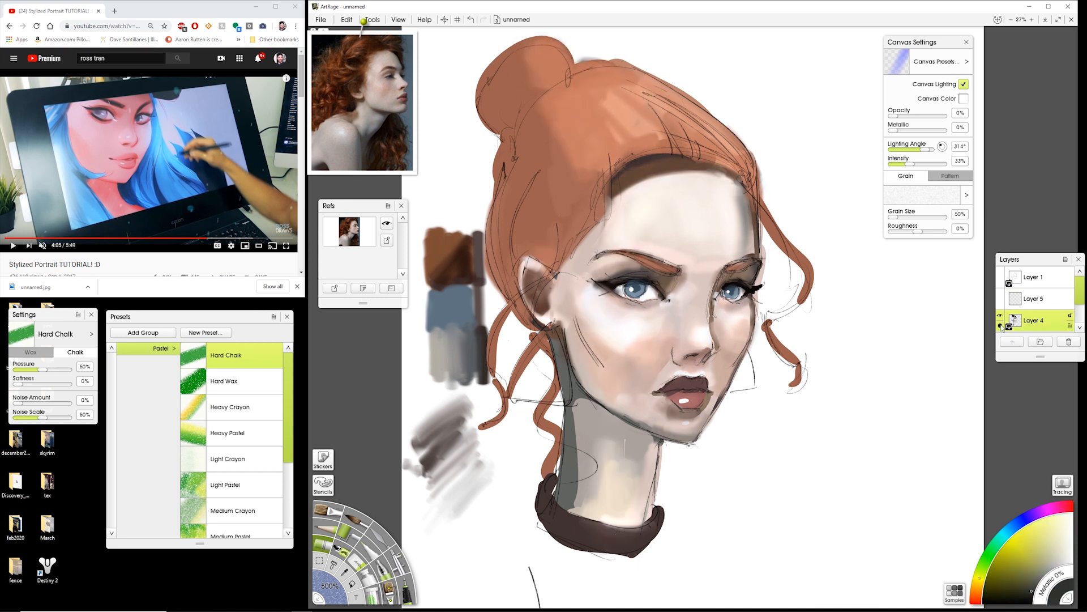
# Move Layer 5 above the sketch on Layer 1 and switch to the Ink Pen
pyautogui.click(1036, 298)
pyautogui.click(1034, 282)
pyautogui.moveTo(1034, 298); pyautogui.dragTo(1034, 275)
pyautogui.press('i')
# Undo the last nostril strokes and redraw the near nostril with a dark tone sampled from the photo
pyautogui.keyDown('alt'); pyautogui.click(453, 306); pyautogui.keyUp('alt')
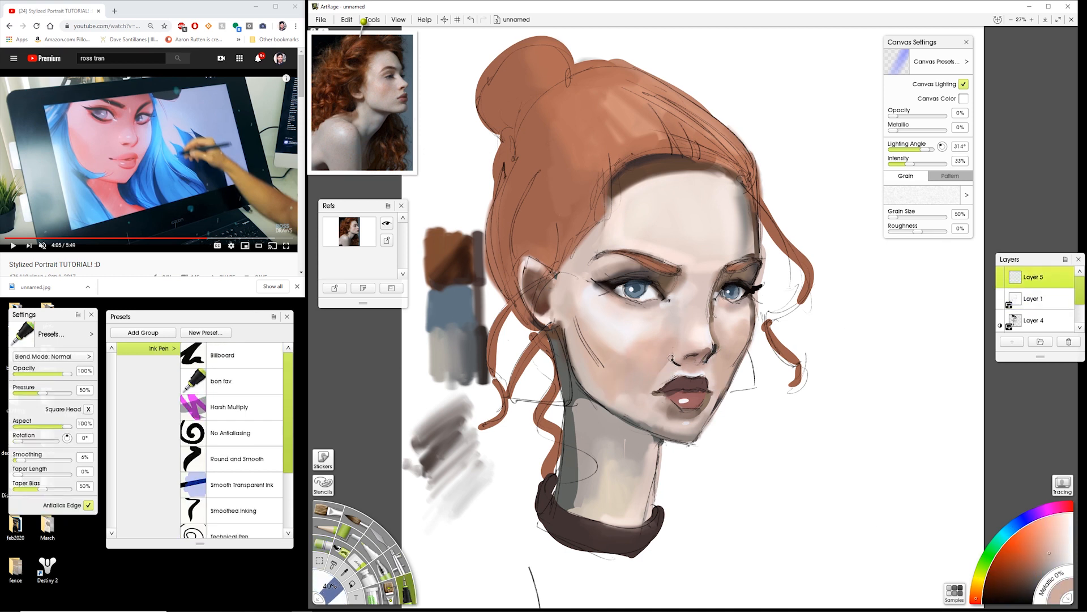
pyautogui.hotkey('ctrl', 'z')
pyautogui.hotkey('ctrl', 'z')
pyautogui.keyDown('alt'); pyautogui.click(392, 72); pyautogui.keyUp('alt')
pyautogui.moveTo(673, 351); pyautogui.dragTo(683, 364)
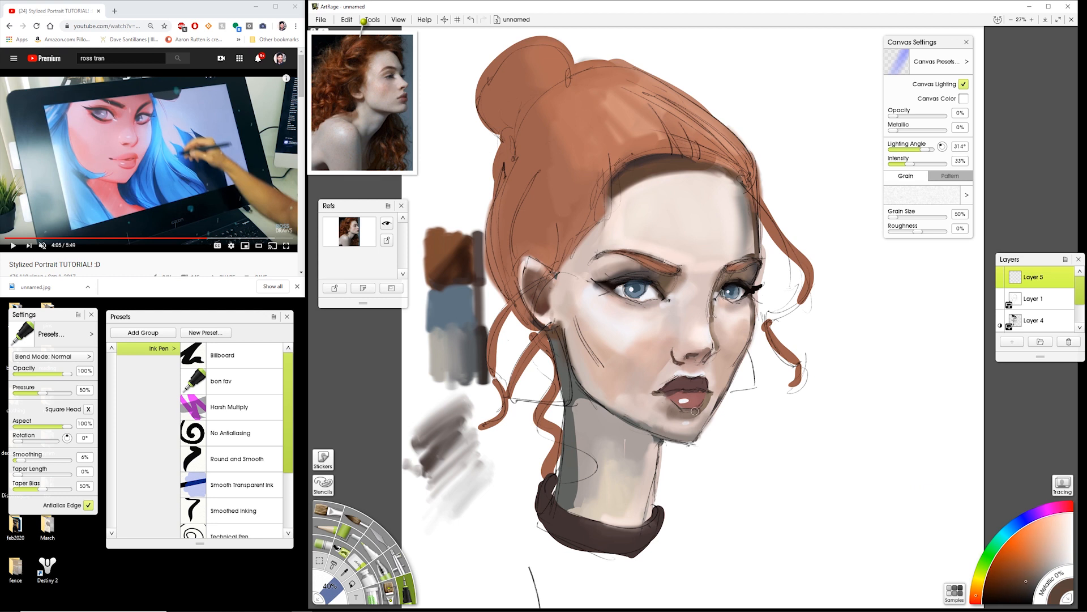
# Soften the nose and the near temple's hairline using the Smooth Transparent Ink preset and colours sampled from the painting
pyautogui.keyDown('alt'); pyautogui.click(694, 390); pyautogui.keyUp('alt')
pyautogui.keyDown('alt'); pyautogui.click(711, 360); pyautogui.keyUp('alt')
pyautogui.click(242, 485)
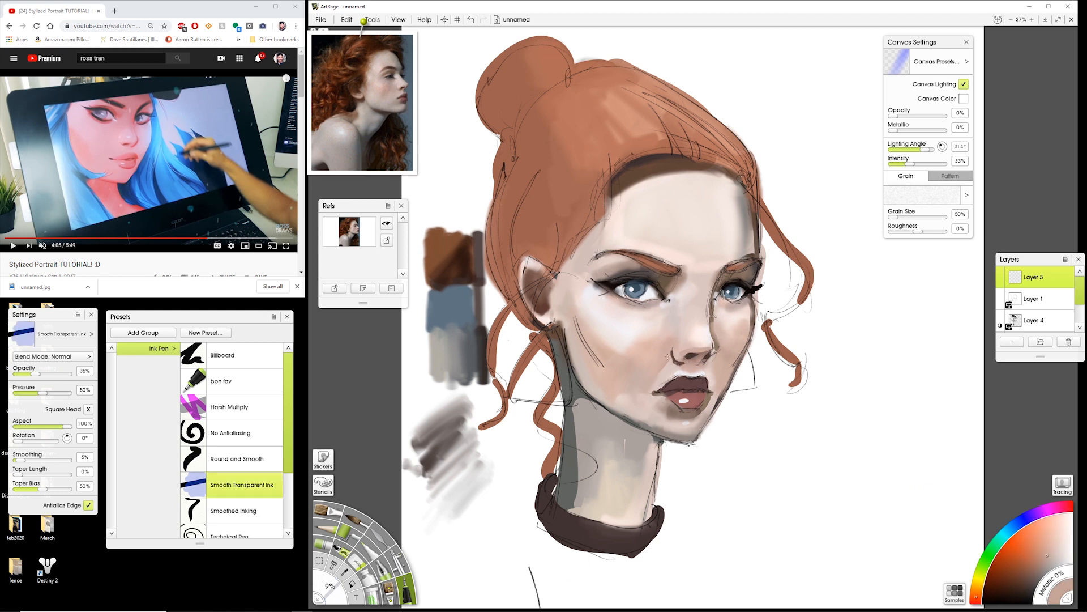
pyautogui.keyDown('alt'); pyautogui.click(645, 290); pyautogui.keyUp('alt')
pyautogui.keyDown('alt'); pyautogui.click(601, 221); pyautogui.keyUp('alt')
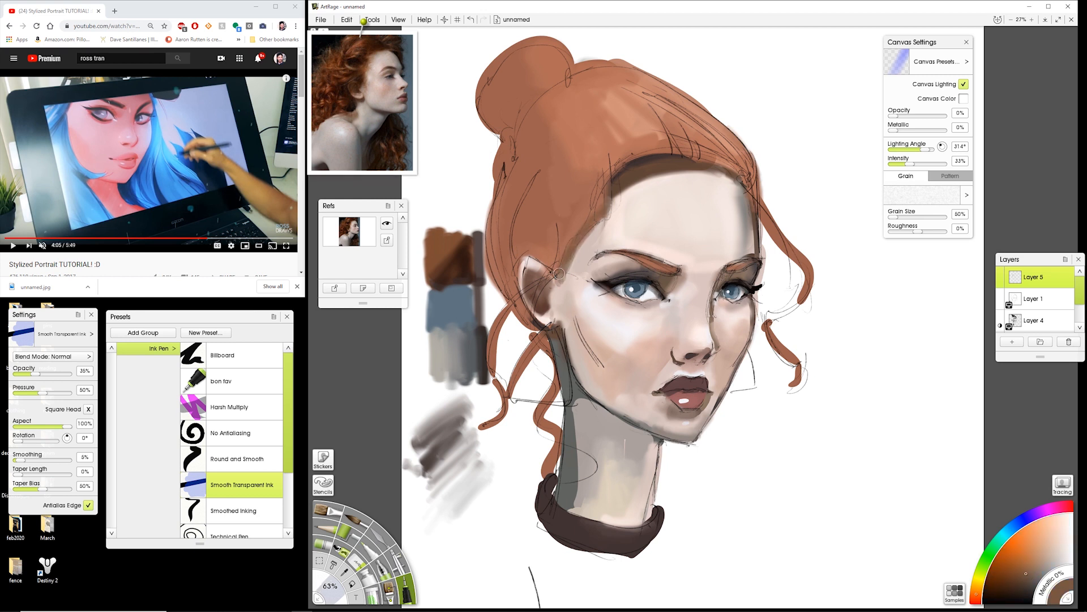
# Try broad reddish-brown strands over the crown and back hair with the Round and Smooth preset, in a colour sampled from the photo
pyautogui.keyDown('alt'); pyautogui.click(399, 105); pyautogui.keyUp('alt')
pyautogui.moveTo(605, 108); pyautogui.dragTo(628, 158)
pyautogui.click(237, 459)
pyautogui.moveTo(586, 91); pyautogui.dragTo(626, 166)
pyautogui.moveTo(616, 70); pyautogui.dragTo(564, 83)
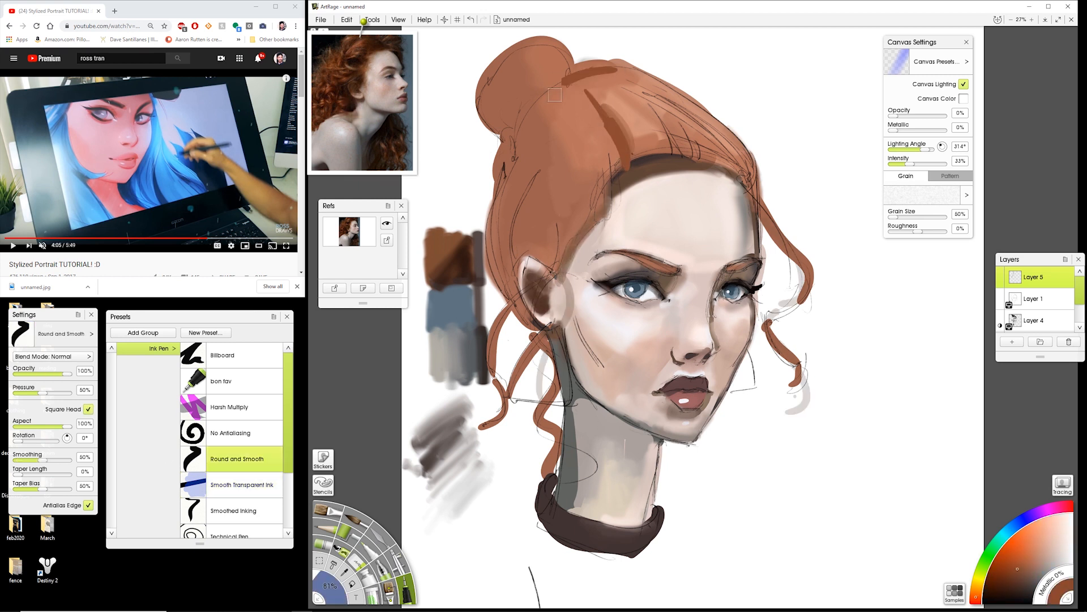
pyautogui.moveTo(491, 231); pyautogui.dragTo(521, 306)
# Turn off the pen's Square Head and darken the hair behind the ear with the Smooth Transparent Ink preset
pyautogui.click(88, 409)
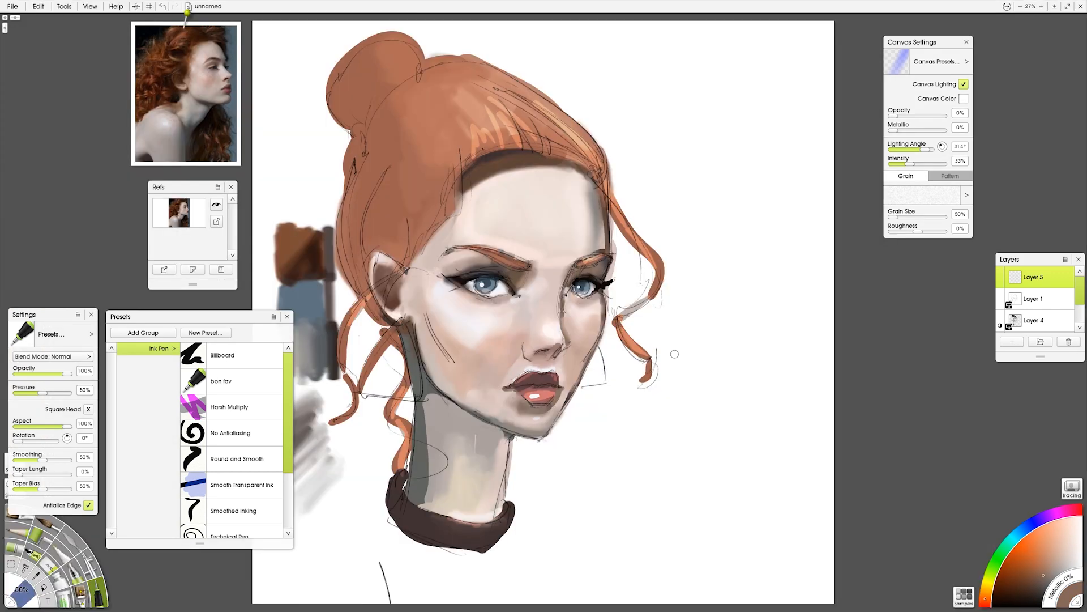
pyautogui.click(242, 485)
pyautogui.keyDown('alt'); pyautogui.click(404, 303); pyautogui.keyUp('alt')
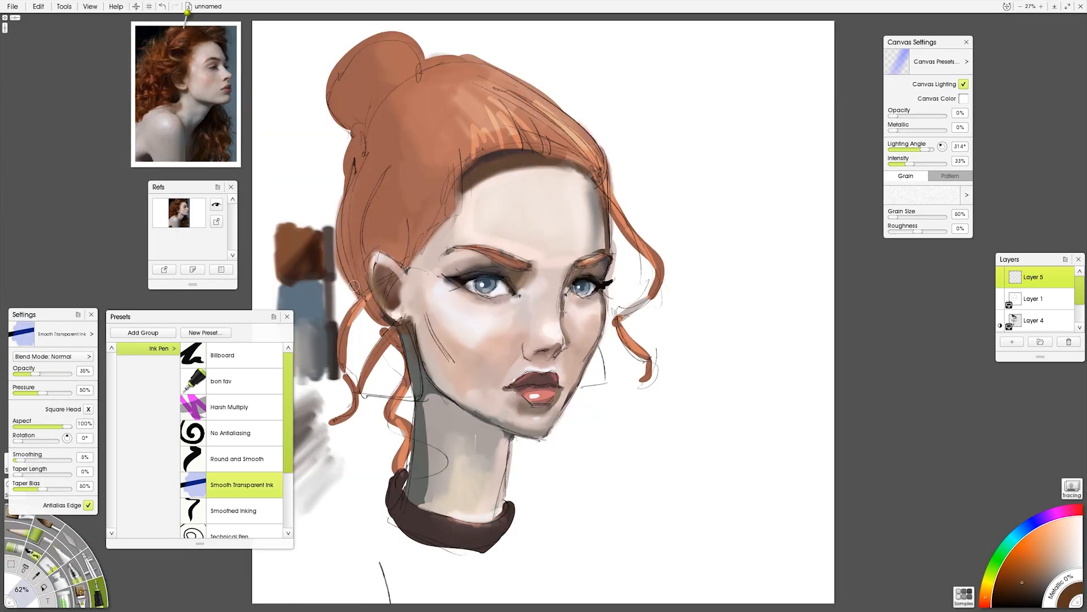
pyautogui.moveTo(361, 289)
pyautogui.mouseDown()
pyautogui.moveTo(396, 335)
pyautogui.moveTo(406, 504)
pyautogui.moveTo(416, 356)
pyautogui.mouseUp()
# Recolour the shadow along the forehead hairline with warmer tones sampled from the reference photo
pyautogui.click(211, 120)
pyautogui.scroll(2, 207, 58)
pyautogui.click(210, 71)
pyautogui.hotkey('ctrl', 'z')
pyautogui.click(219, 110)
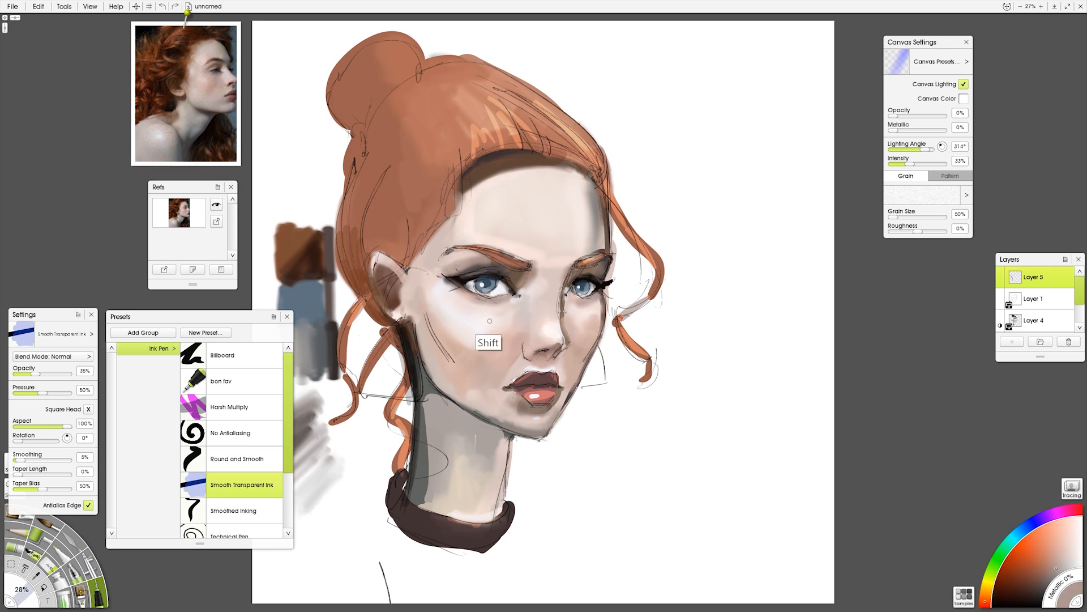
pyautogui.click(204, 67)
pyautogui.moveTo(465, 176); pyautogui.dragTo(548, 175)
pyautogui.moveTo(465, 171); pyautogui.dragTo(578, 164)
# Lighten the earlobe with skin sampled from the photo's shoulder and thicken the near eye's liner with a dark sampled tone
pyautogui.click(180, 114)
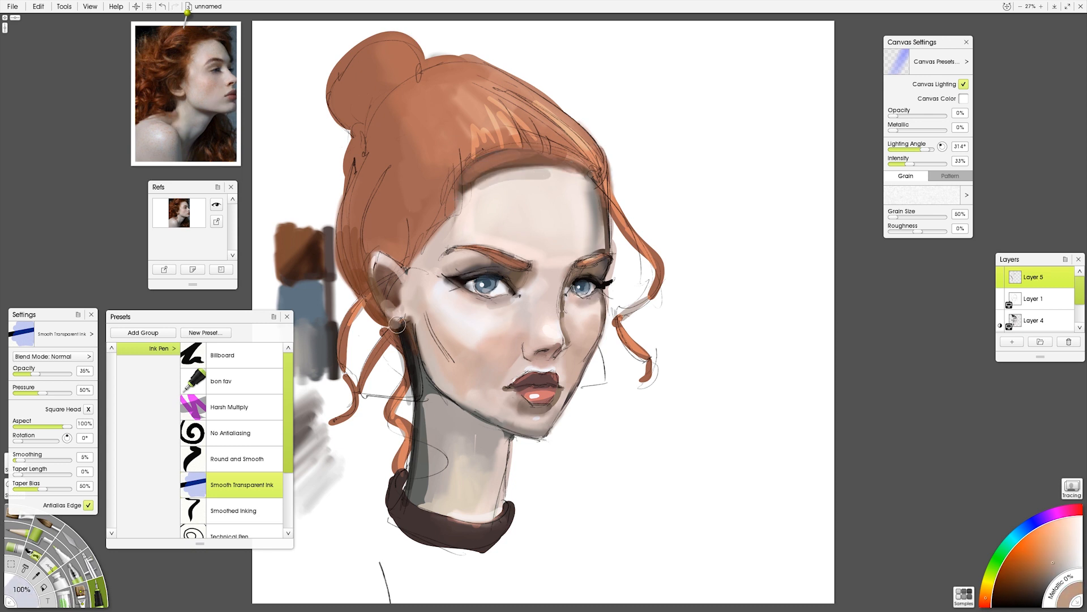
pyautogui.click(98, 590)
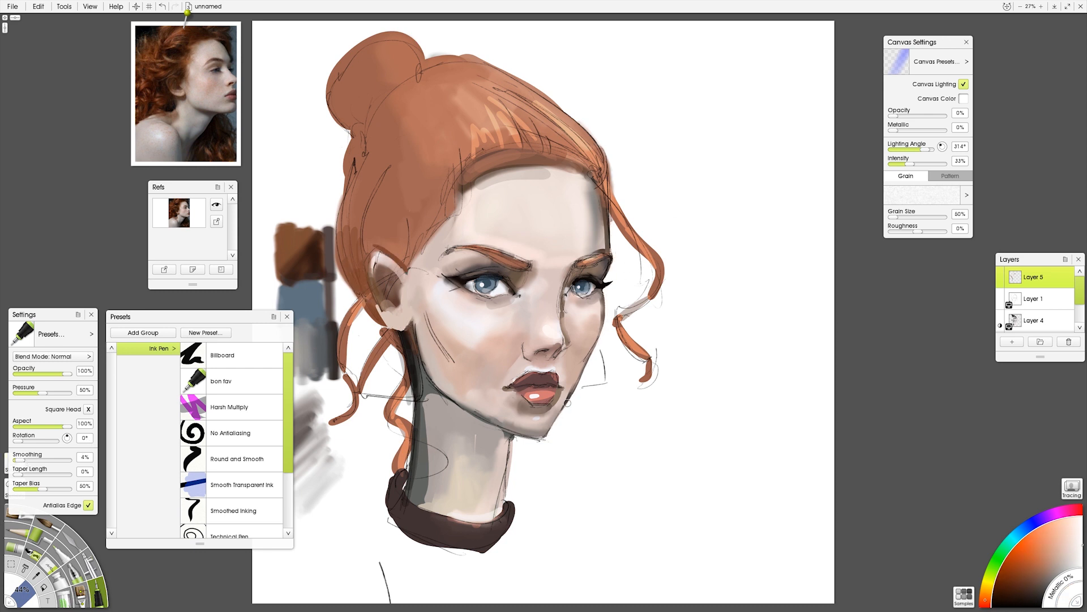
pyautogui.keyDown('alt'); pyautogui.click(481, 278); pyautogui.keyUp('alt')
# Draw tapered dark brown strands along the back of the hair and above the near temple, using a colour sampled from the brown swatch
pyautogui.click(176, 127)
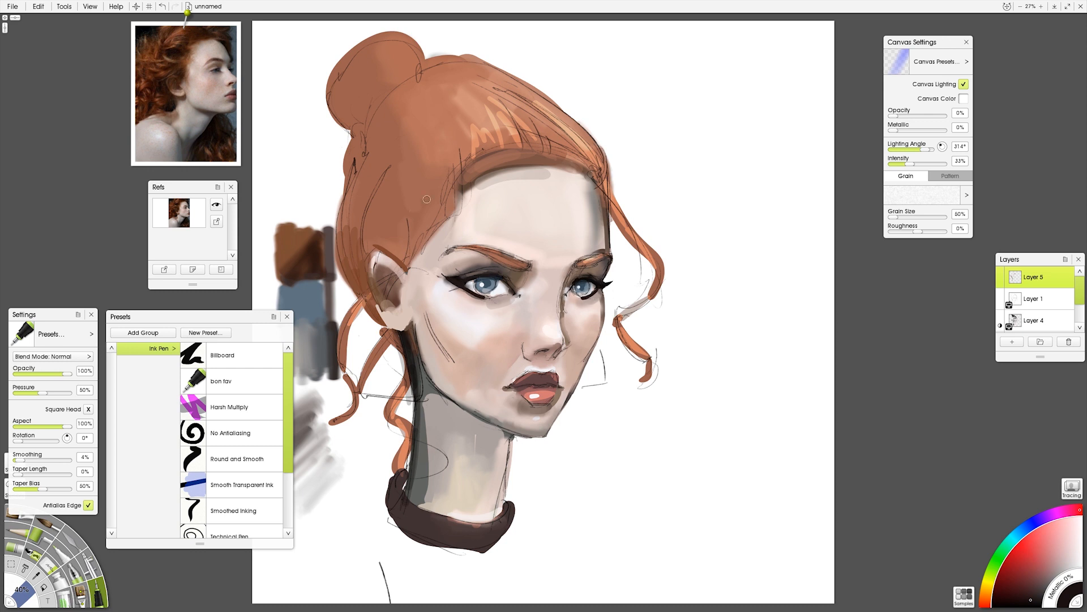
pyautogui.hotkey('ctrl', 'z')
pyautogui.keyDown('alt'); pyautogui.click(310, 260); pyautogui.keyUp('alt')
pyautogui.moveTo(360, 136); pyautogui.dragTo(365, 297)
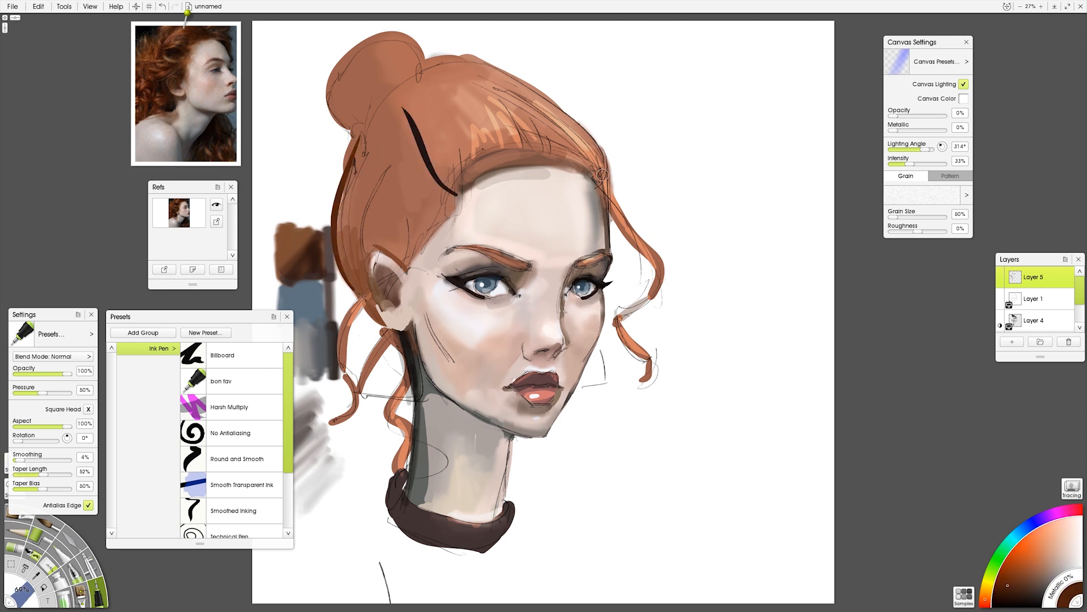
pyautogui.keyDown('alt'); pyautogui.click(405, 338); pyautogui.keyUp('alt')
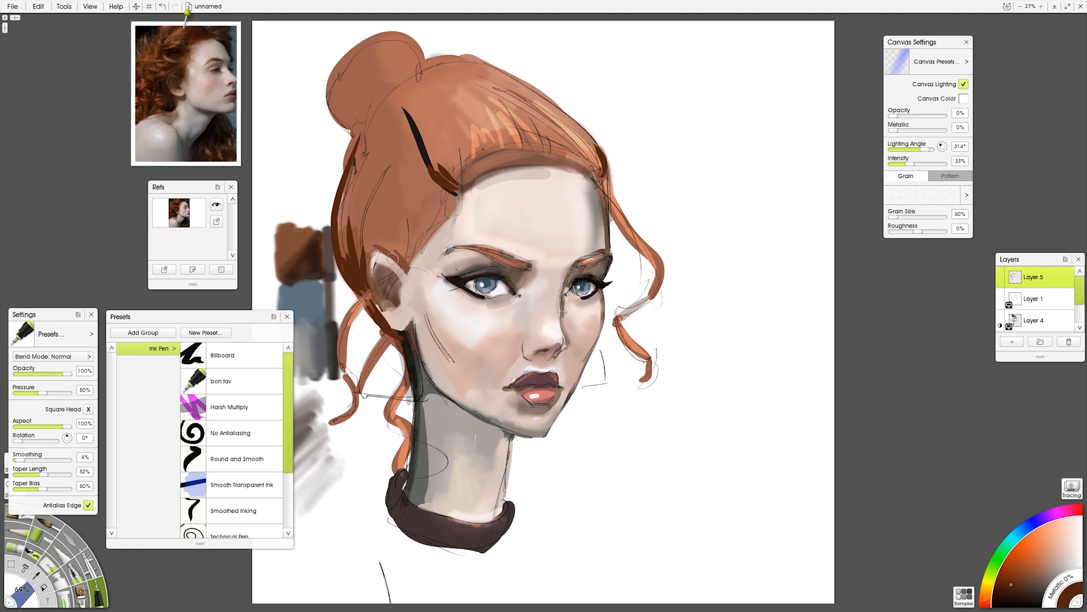
# On Layer 1, ink dark tapered strokes along the base and outer edge of the hair bun with a reference-photo hair tone
pyautogui.click(1002, 299)
pyautogui.click(1001, 299)
pyautogui.click(161, 75)
pyautogui.moveTo(406, 78); pyautogui.dragTo(454, 62)
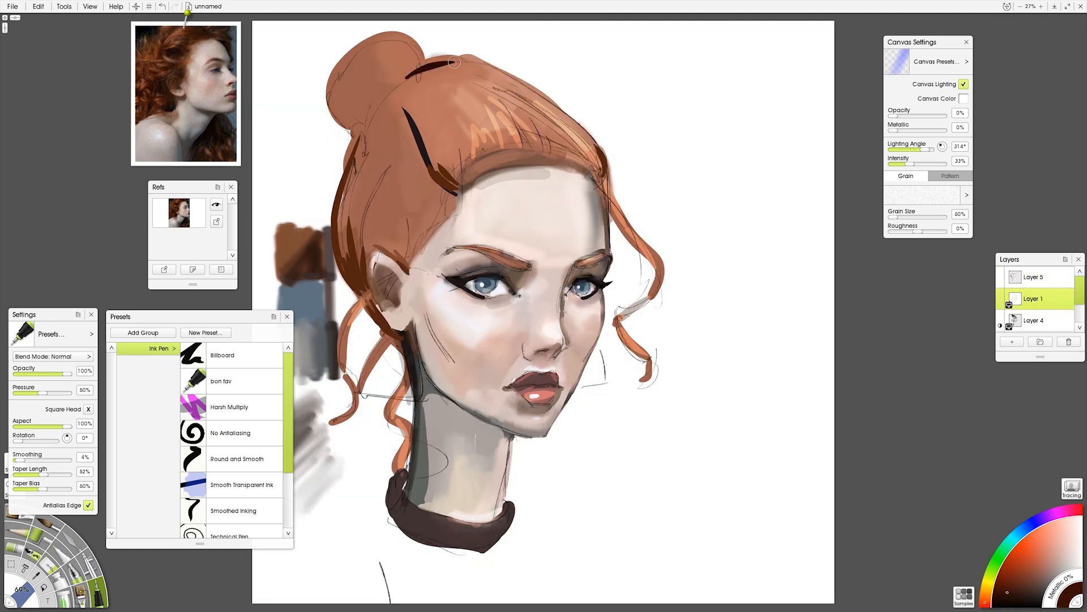
pyautogui.moveTo(332, 75); pyautogui.dragTo(367, 120)
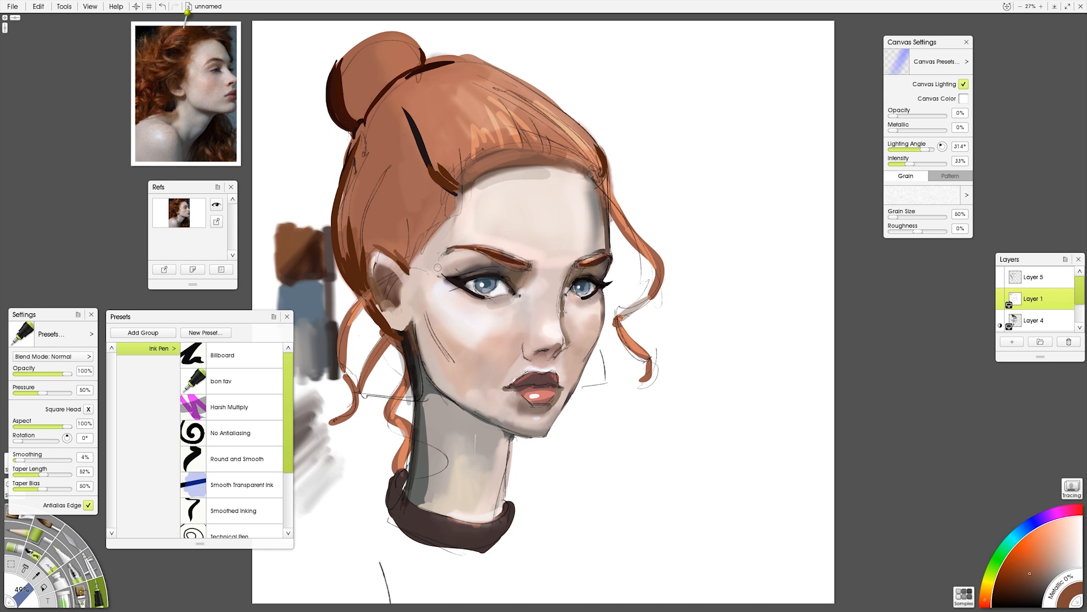
# Darken both eyebrows with a smaller pen and a tone sampled from the reference photo, and check the portrait with Layer 1 hidden briefly
pyautogui.hotkey('ctrl', 'z')
pyautogui.keyDown('alt'); pyautogui.click(236, 78); pyautogui.keyUp('alt')
pyautogui.keyDown('shift'); pyautogui.moveTo(583, 284); pyautogui.dragTo(574, 283); pyautogui.keyUp('shift')
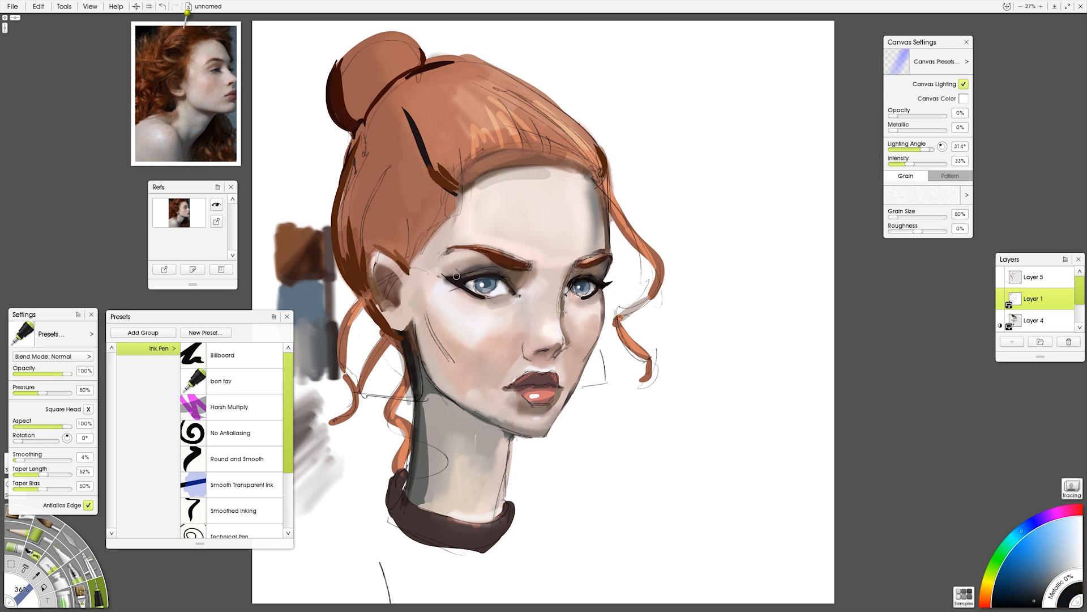
pyautogui.click(1001, 299)
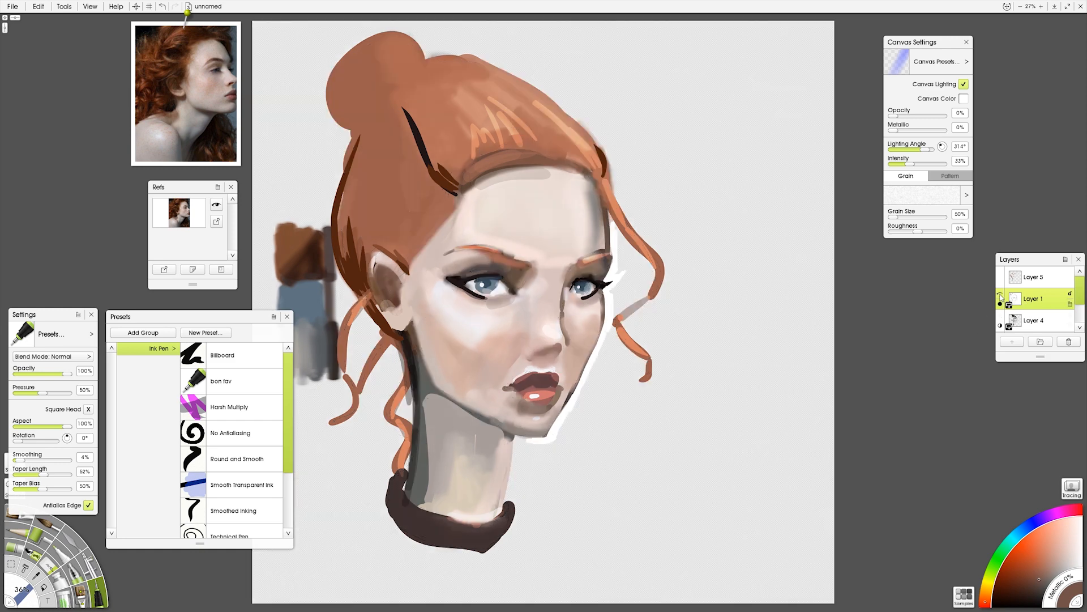
pyautogui.click(1001, 299)
# Make Layer 5 active and retouch the inside of the ear with tones sampled from the portrait
pyautogui.click(1034, 278)
pyautogui.keyDown('alt'); pyautogui.click(375, 260); pyautogui.keyUp('alt')
pyautogui.keyDown('alt'); pyautogui.click(529, 382); pyautogui.keyUp('alt')
pyautogui.keyDown('alt'); pyautogui.click(604, 302); pyautogui.keyUp('alt')
pyautogui.hotkey('ctrl', 'z')
pyautogui.keyDown('alt'); pyautogui.click(235, 65); pyautogui.keyUp('alt')
# Switch to the Sticker Spray's Bristle 1 preset and paint grey shadow down the neck and along the underside of the jaw
pyautogui.click(15, 547)
pyautogui.click(48, 568)
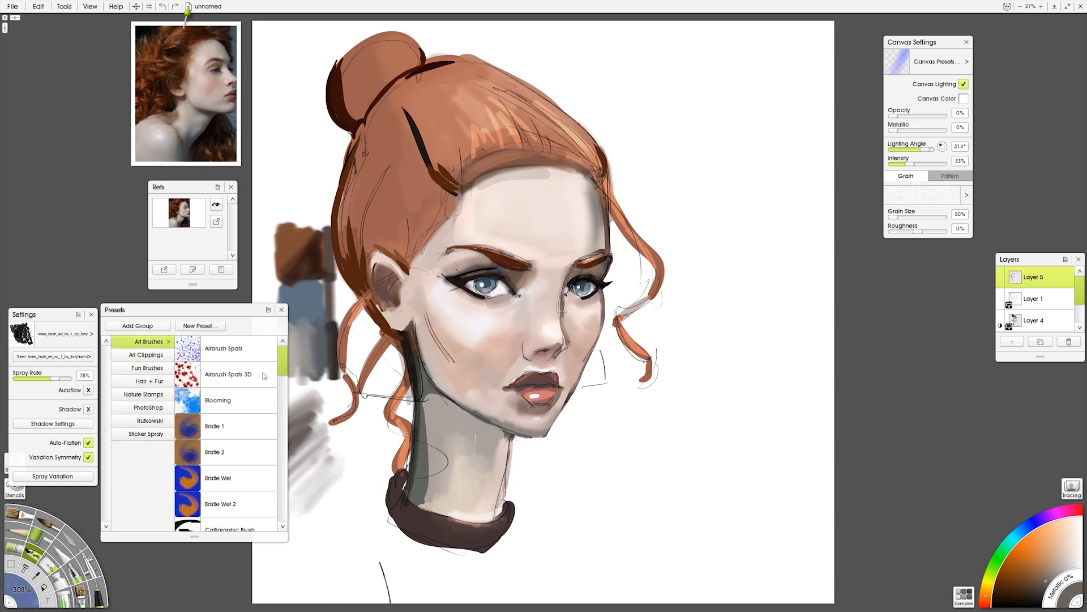
pyautogui.click(218, 426)
pyautogui.moveTo(430, 399); pyautogui.dragTo(428, 524)
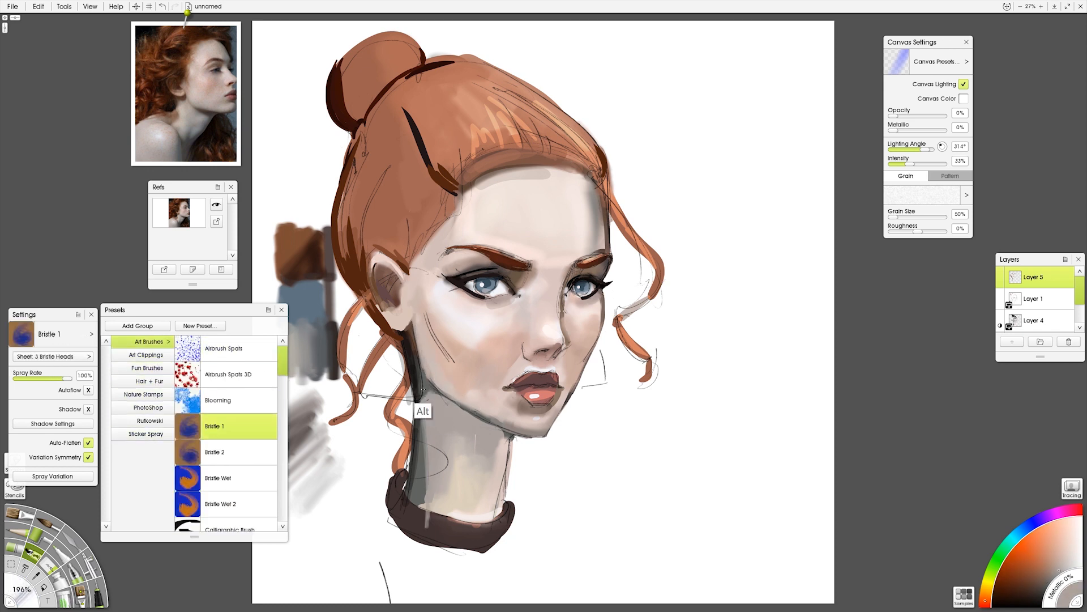
pyautogui.keyDown('alt'); pyautogui.click(412, 360); pyautogui.keyUp('alt')
pyautogui.moveTo(414, 391); pyautogui.dragTo(518, 432)
pyautogui.keyDown('alt'); pyautogui.click(545, 471); pyautogui.keyUp('alt')
# Blend the skin around the near eye and across the upper forehead with sampled skin tones
pyautogui.keyDown('alt'); pyautogui.click(507, 288); pyautogui.keyUp('alt')
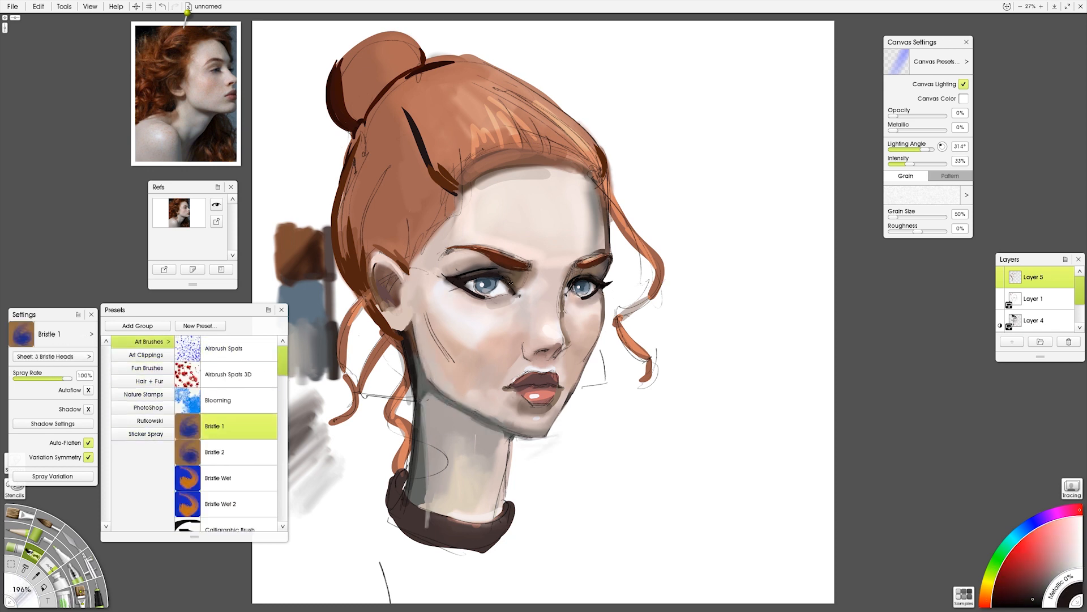
pyautogui.keyDown('alt'); pyautogui.click(593, 301); pyautogui.keyUp('alt')
pyautogui.keyDown('alt'); pyautogui.click(440, 261); pyautogui.keyUp('alt')
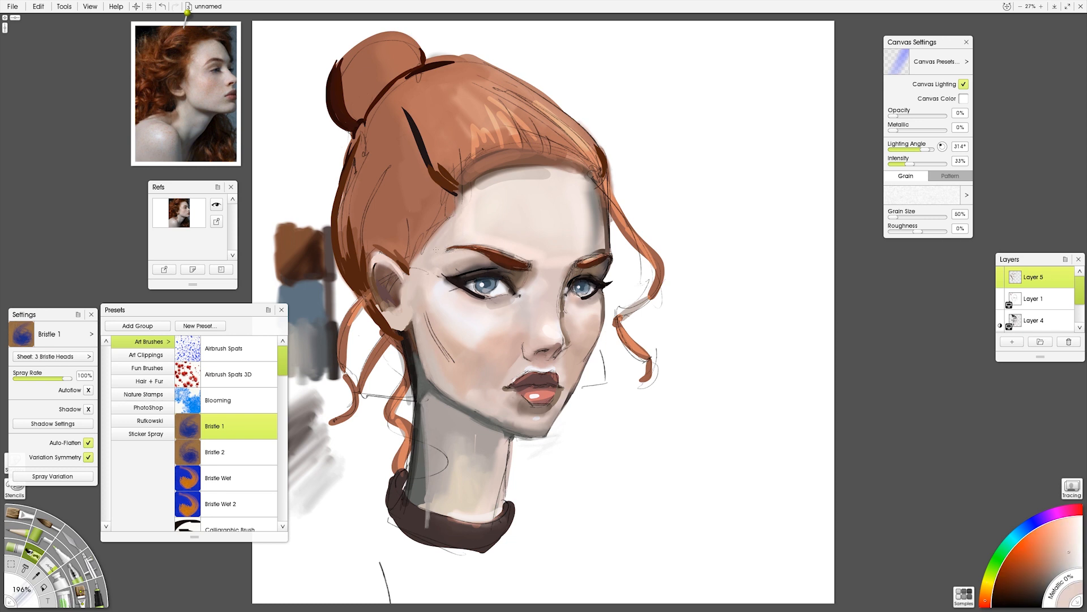
pyautogui.keyDown('alt'); pyautogui.click(459, 227); pyautogui.keyUp('alt')
pyautogui.moveTo(498, 177); pyautogui.dragTo(549, 177)
# Blend the bridge and side of the nose with a larger Bristle 1 brush and tones sampled from the surrounding skin
pyautogui.keyDown('alt'); pyautogui.click(540, 265); pyautogui.keyUp('alt')
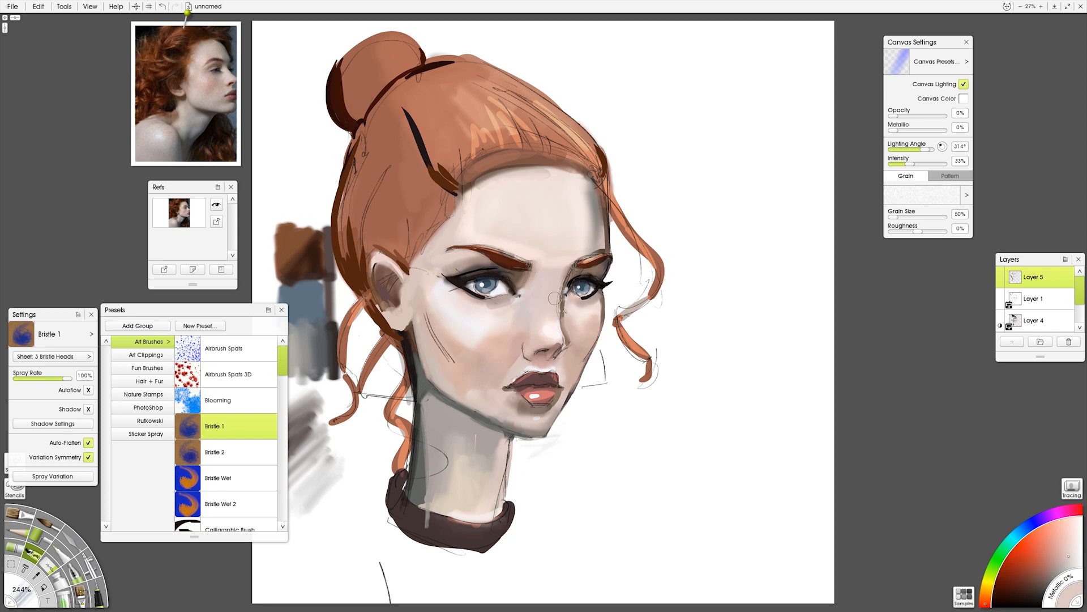
pyautogui.keyDown('alt'); pyautogui.click(547, 282); pyautogui.keyUp('alt')
pyautogui.keyDown('alt'); pyautogui.click(615, 267); pyautogui.keyUp('alt')
pyautogui.keyDown('alt'); pyautogui.click(456, 309); pyautogui.keyUp('alt')
pyautogui.keyDown('alt'); pyautogui.click(551, 348); pyautogui.keyUp('alt')
pyautogui.keyDown('alt'); pyautogui.click(550, 357); pyautogui.keyUp('alt')
pyautogui.keyDown('alt'); pyautogui.click(563, 307); pyautogui.keyUp('alt')
# Soften the nose tip and nostrils and blend the skin below the far eye with sampled face tones
pyautogui.keyDown('alt'); pyautogui.click(520, 419); pyautogui.keyUp('alt')
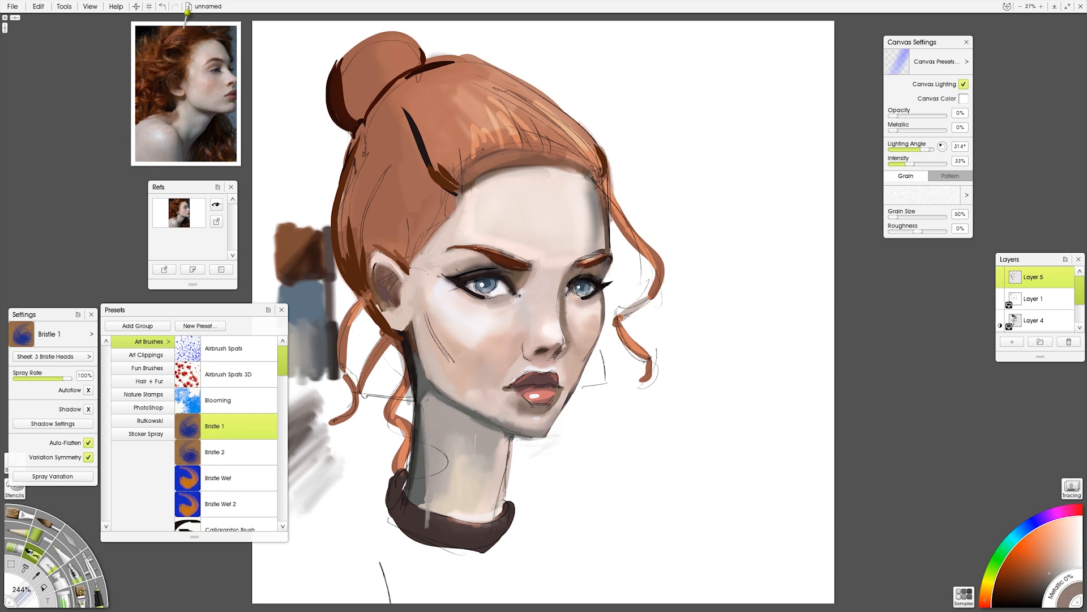
pyautogui.keyDown('alt'); pyautogui.click(560, 353); pyautogui.keyUp('alt')
pyautogui.keyDown('alt'); pyautogui.click(545, 349); pyautogui.keyUp('alt')
pyautogui.keyDown('alt'); pyautogui.click(541, 348); pyautogui.keyUp('alt')
pyautogui.keyDown('alt'); pyautogui.click(558, 343); pyautogui.keyUp('alt')
pyautogui.keyDown('alt'); pyautogui.click(556, 359); pyautogui.keyUp('alt')
pyautogui.keyDown('alt'); pyautogui.click(598, 308); pyautogui.keyUp('alt')
pyautogui.keyDown('alt'); pyautogui.click(594, 320); pyautogui.keyUp('alt')
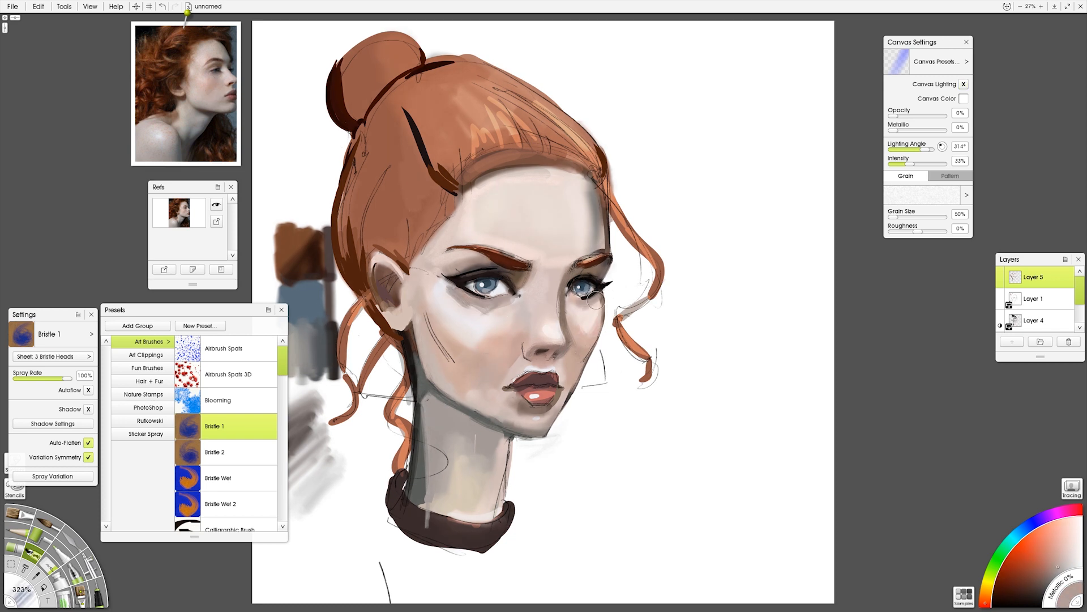
# Blend the brow area and the shadow on the far side of the forehead with tones sampled around the eyes
pyautogui.keyDown('alt'); pyautogui.click(517, 284); pyautogui.keyUp('alt')
pyautogui.keyDown('alt'); pyautogui.click(435, 262); pyautogui.keyUp('alt')
pyautogui.keyDown('alt'); pyautogui.click(493, 262); pyautogui.keyUp('alt')
pyautogui.keyDown('alt'); pyautogui.click(539, 258); pyautogui.keyUp('alt')
pyautogui.keyDown('alt'); pyautogui.click(598, 247); pyautogui.keyUp('alt')
# Repaint the far edge of the face from cheekbone to jaw with sampled cheek tones
pyautogui.keyDown('alt'); pyautogui.click(598, 328); pyautogui.keyUp('alt')
pyautogui.moveTo(602, 296); pyautogui.dragTo(568, 409)
pyautogui.keyDown('alt'); pyautogui.click(589, 340); pyautogui.keyUp('alt')
pyautogui.moveTo(595, 337); pyautogui.dragTo(588, 359)
# Smooth the near cheek, the skin under the near eye and the top of the nose bridge with sampled skin tones
pyautogui.keyDown('alt'); pyautogui.click(505, 360); pyautogui.keyUp('alt')
pyautogui.keyDown('alt'); pyautogui.click(465, 282); pyautogui.keyUp('alt')
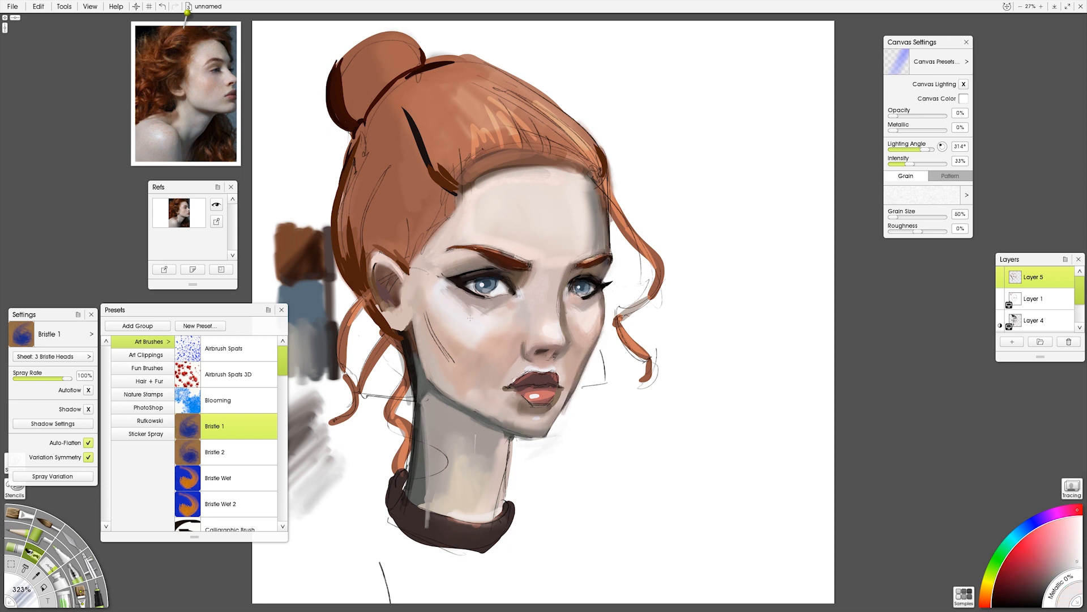
pyautogui.keyDown('alt'); pyautogui.click(619, 324); pyautogui.keyUp('alt')
pyautogui.keyDown('alt'); pyautogui.click(517, 352); pyautogui.keyUp('alt')
pyautogui.moveTo(545, 281); pyautogui.dragTo(562, 268)
pyautogui.keyDown('alt'); pyautogui.click(508, 342); pyautogui.keyUp('alt')
pyautogui.keyDown('alt'); pyautogui.click(479, 311); pyautogui.keyUp('alt')
# Blend the skin under the far eye and down the near side of the nose with sampled tones
pyautogui.moveTo(585, 313); pyautogui.dragTo(594, 310)
pyautogui.keyDown('alt'); pyautogui.click(526, 295); pyautogui.keyUp('alt')
pyautogui.moveTo(530, 288); pyautogui.dragTo(533, 321)
pyautogui.keyDown('alt'); pyautogui.click(532, 328); pyautogui.keyUp('alt')
pyautogui.keyDown('alt'); pyautogui.click(488, 359); pyautogui.keyUp('alt')
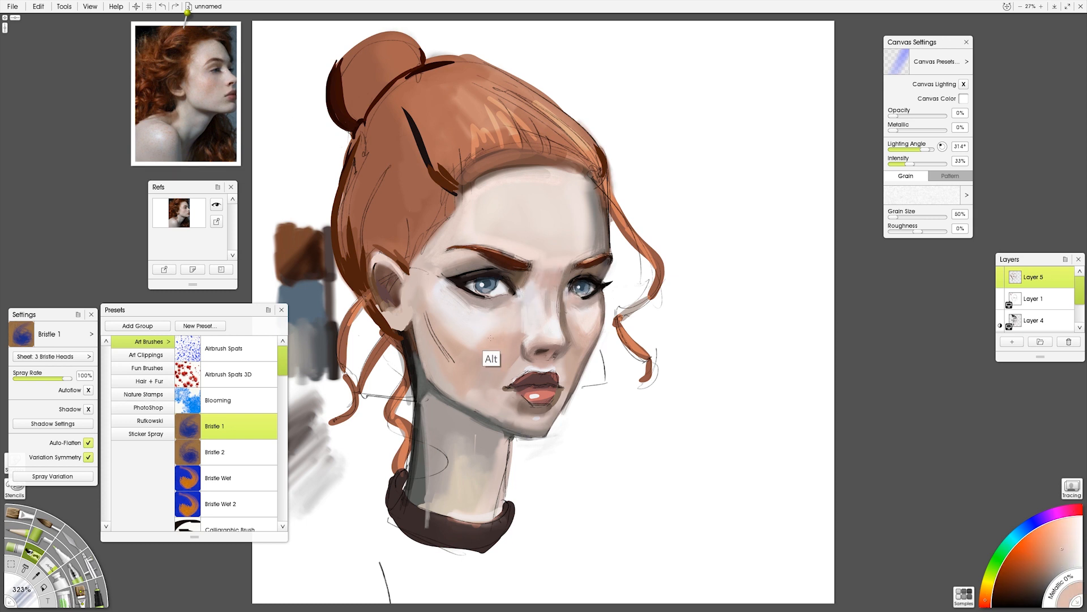
# Deepen the eyelid shadows and soften the inner corners of both eyes with tones sampled around the eyes
pyautogui.keyDown('alt'); pyautogui.click(588, 281); pyautogui.keyUp('alt')
pyautogui.keyDown('alt'); pyautogui.click(592, 277); pyautogui.keyUp('alt')
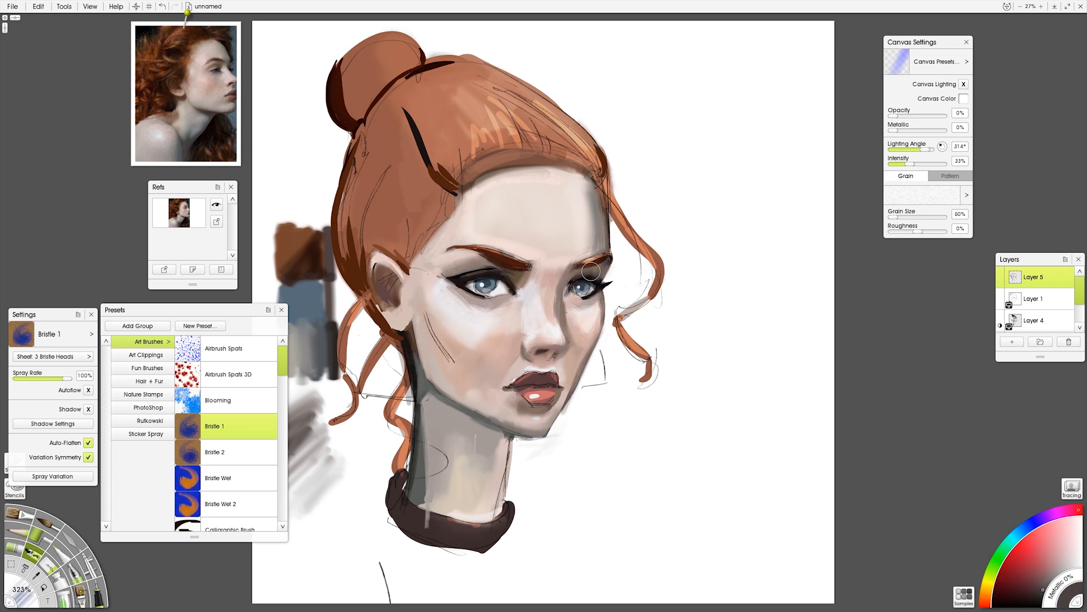
pyautogui.keyDown('alt'); pyautogui.click(476, 280); pyautogui.keyUp('alt')
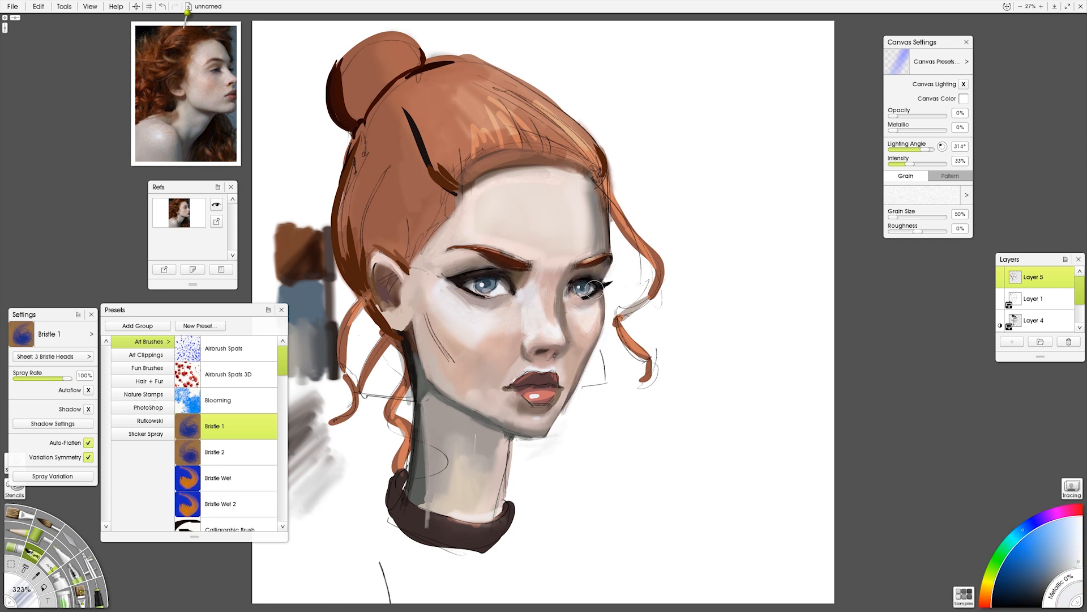
pyautogui.keyDown('alt'); pyautogui.click(533, 291); pyautogui.keyUp('alt')
pyautogui.keyDown('alt'); pyautogui.click(570, 278); pyautogui.keyUp('alt')
pyautogui.keyDown('alt'); pyautogui.click(515, 318); pyautogui.keyUp('alt')
# Switch to the Light Pastel preset and soften the temple, forehead and nose bridge shading with sampled skin tones
pyautogui.click(14, 548)
pyautogui.click(229, 429)
pyautogui.click(229, 478)
pyautogui.keyDown('alt'); pyautogui.click(435, 289); pyautogui.keyUp('alt')
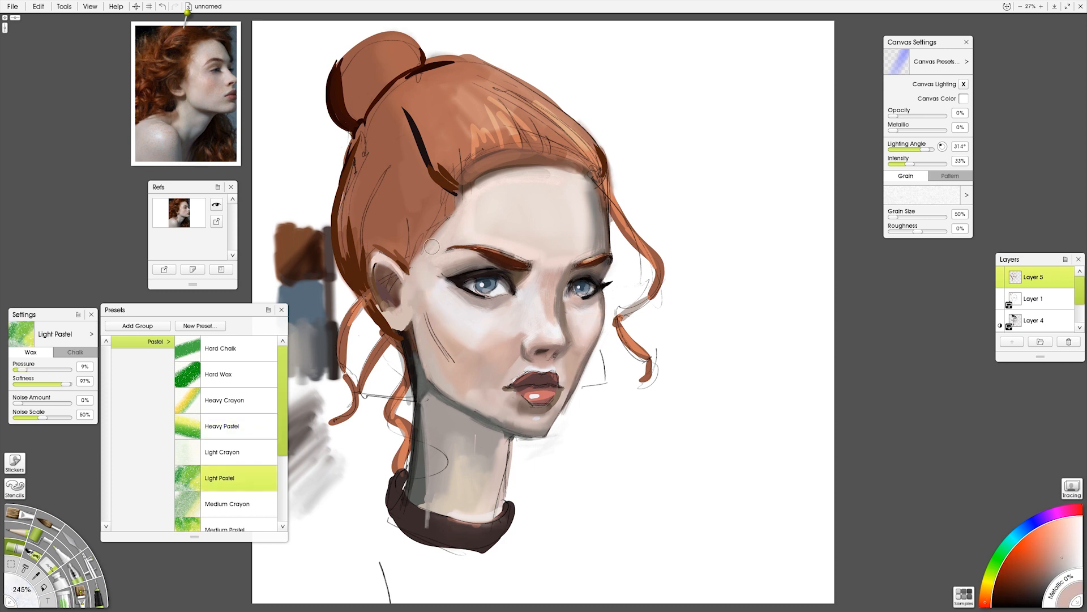
pyautogui.keyDown('alt'); pyautogui.click(592, 248); pyautogui.keyUp('alt')
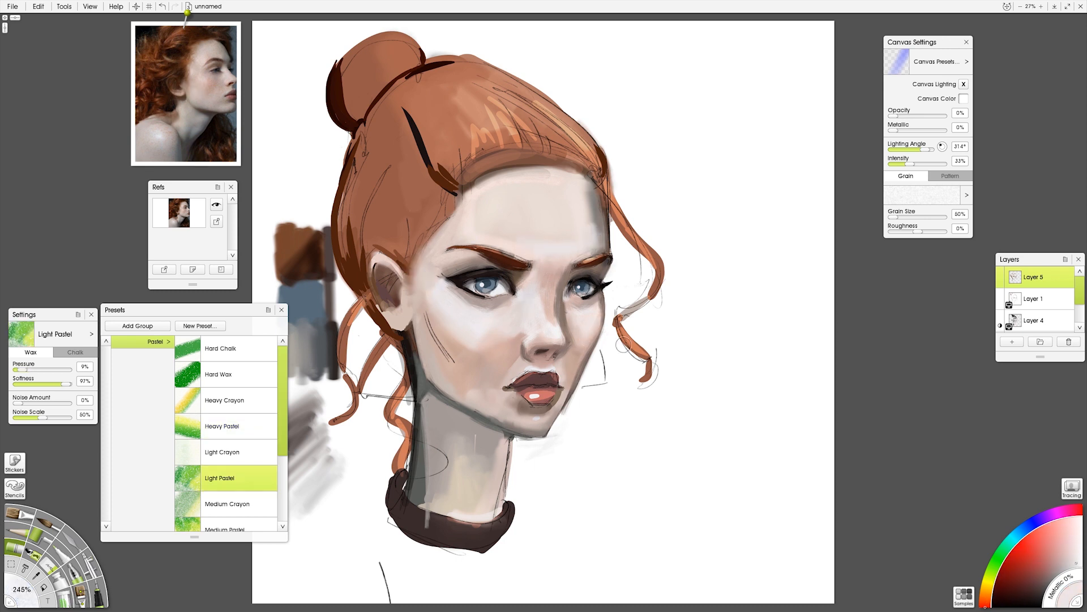
pyautogui.keyDown('alt'); pyautogui.click(571, 275); pyautogui.keyUp('alt')
pyautogui.moveTo(573, 273); pyautogui.dragTo(561, 299)
# Switch to the Medium Crayon preset, raise its size to 70%, and refine the eyelids and far eyebrow with sampled tones
pyautogui.click(230, 504)
pyautogui.keyDown('alt'); pyautogui.click(591, 272); pyautogui.keyUp('alt')
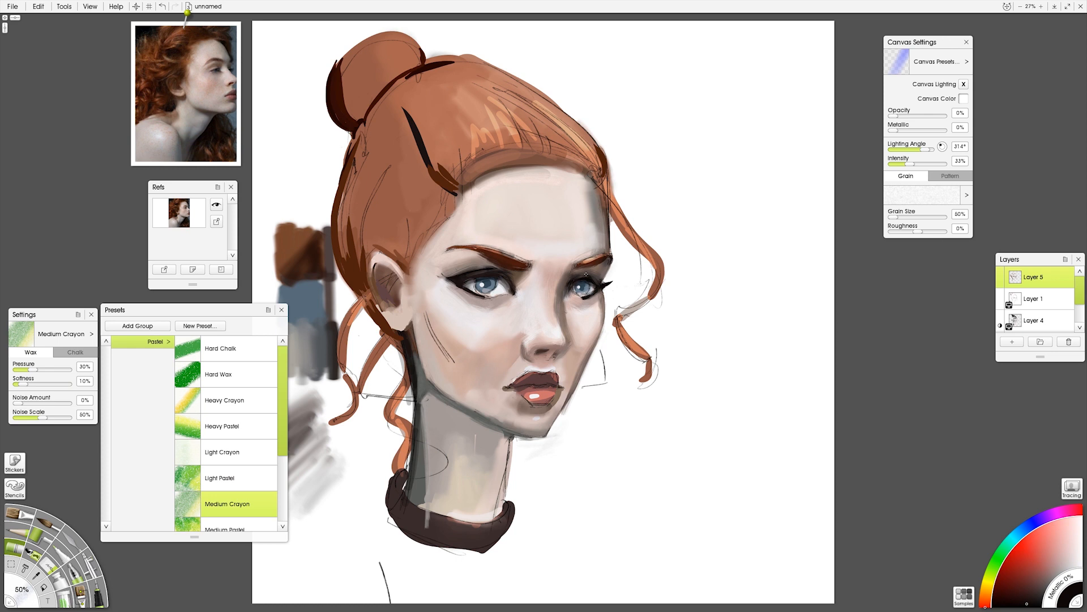
pyautogui.keyDown('alt'); pyautogui.click(481, 273); pyautogui.keyUp('alt')
pyautogui.keyDown('alt'); pyautogui.click(524, 349); pyautogui.keyUp('alt')
pyautogui.press(']')
pyautogui.press(']')
pyautogui.keyDown('alt'); pyautogui.click(599, 263); pyautogui.keyUp('alt')
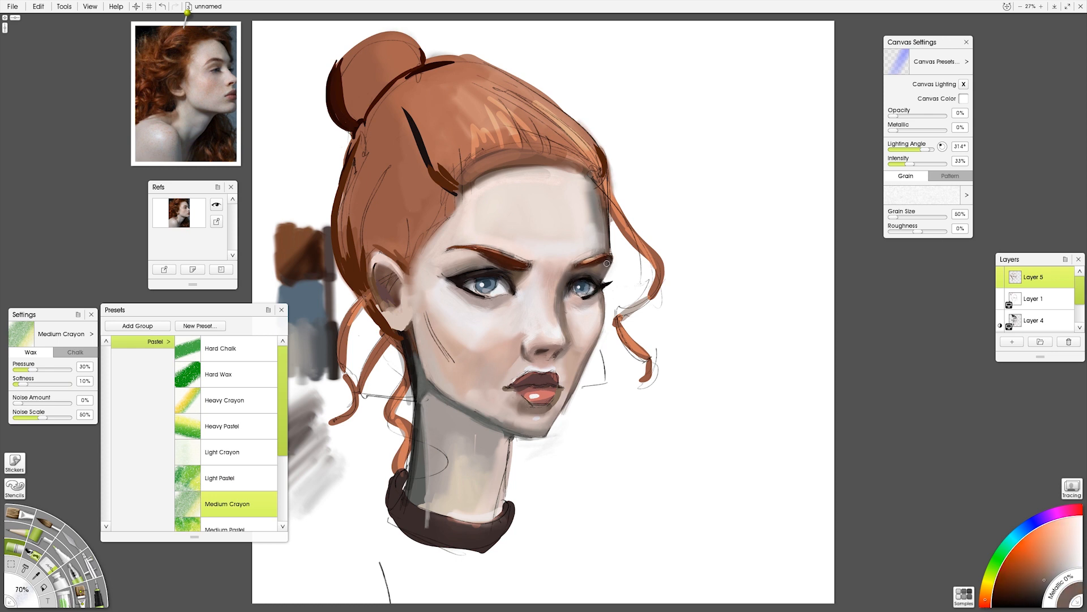
# Switch to the Custom Brush with the Square Canvas 2 preset and paint brown hair texture behind the ear
pyautogui.keyDown('alt'); pyautogui.click(352, 277); pyautogui.keyUp('alt')
pyautogui.click(81, 593)
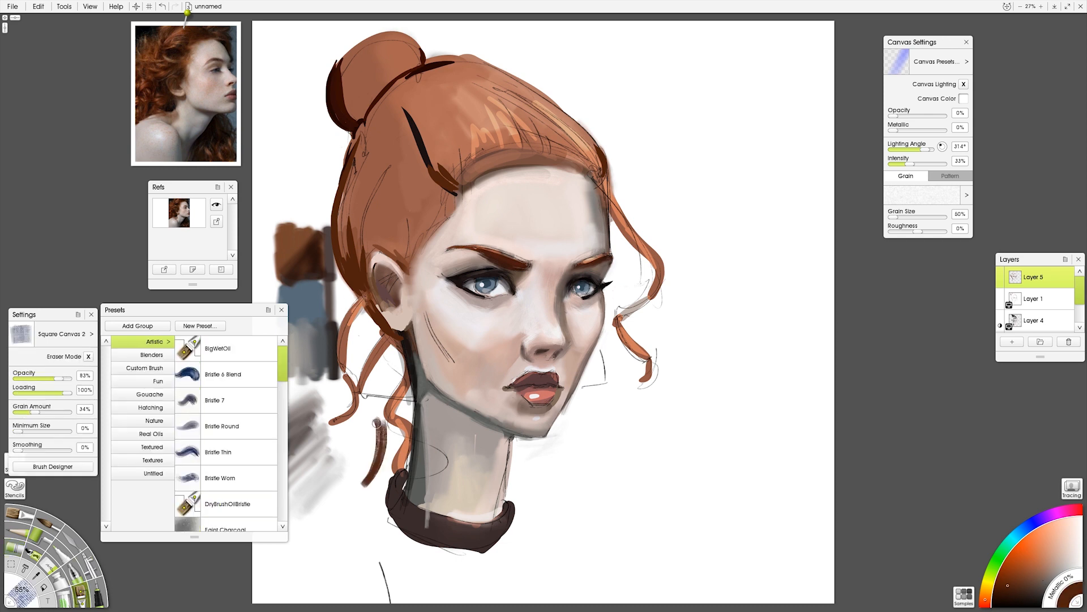
pyautogui.moveTo(355, 290); pyautogui.dragTo(370, 322)
pyautogui.keyDown('alt'); pyautogui.click(398, 336); pyautogui.keyUp('alt')
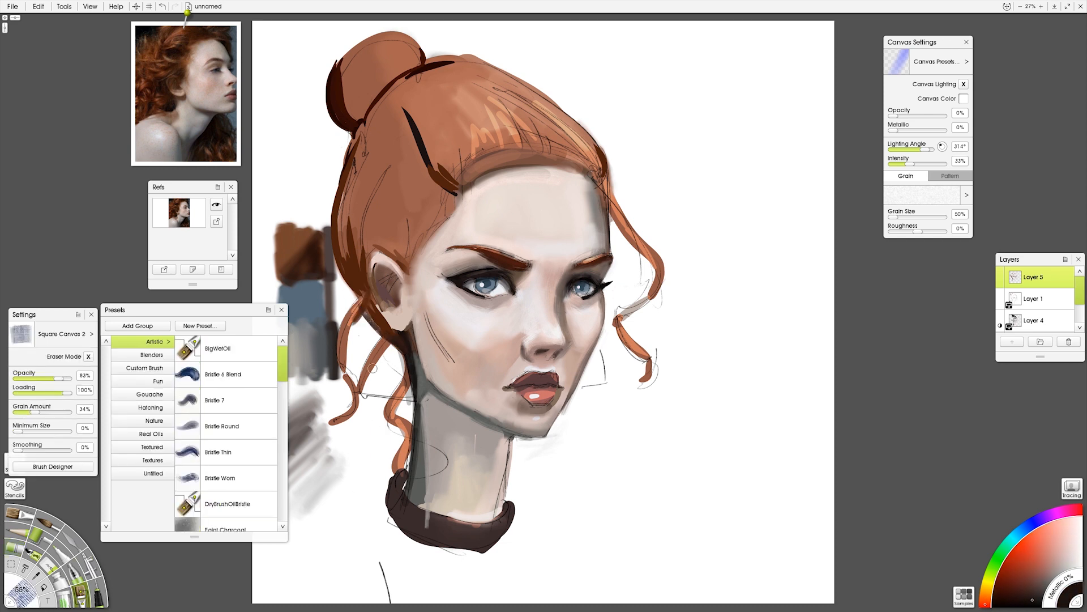
# Rework the neck shading down to the collar and add a brown contour stroke below the near cheekbone with sampled tones
pyautogui.keyDown('alt'); pyautogui.click(427, 416); pyautogui.keyUp('alt')
pyautogui.moveTo(420, 426); pyautogui.dragTo(418, 510)
pyautogui.press(']')
pyautogui.press(']')
pyautogui.keyDown('alt'); pyautogui.click(437, 454); pyautogui.keyUp('alt')
pyautogui.moveTo(426, 454)
pyautogui.mouseDown()
pyautogui.moveTo(425, 507)
pyautogui.moveTo(465, 520)
pyautogui.mouseUp()
pyautogui.keyDown('alt'); pyautogui.click(442, 527); pyautogui.keyUp('alt')
pyautogui.keyDown('alt'); pyautogui.click(418, 386); pyautogui.keyUp('alt')
pyautogui.moveTo(429, 321); pyautogui.dragTo(454, 367)
# Shade the nostrils and nose tip with a smaller brush, using tones sampled from the reference photo and the portrait
pyautogui.click(212, 102)
pyautogui.press('[')
pyautogui.press('[')
pyautogui.keyDown('alt'); pyautogui.click(547, 379); pyautogui.keyUp('alt')
pyautogui.moveTo(545, 354); pyautogui.dragTo(557, 351)
pyautogui.keyDown('alt'); pyautogui.click(568, 362); pyautogui.keyUp('alt')
pyautogui.keyDown('alt'); pyautogui.click(499, 407); pyautogui.keyUp('alt')
pyautogui.keyDown('alt'); pyautogui.click(531, 336); pyautogui.keyUp('alt')
pyautogui.moveTo(550, 339); pyautogui.dragTo(557, 340)
# Refine the nose bridge and its shadow side with sampled skin tones, reducing the brush size further
pyautogui.keyDown('alt'); pyautogui.click(548, 297); pyautogui.keyUp('alt')
pyautogui.keyDown('alt'); pyautogui.click(562, 290); pyautogui.keyUp('alt')
pyautogui.keyDown('alt'); pyautogui.click(536, 329); pyautogui.keyUp('alt')
pyautogui.press('[')
pyautogui.press('[')
pyautogui.keyDown('alt'); pyautogui.click(574, 324); pyautogui.keyUp('alt')
# Touch up the whites and irises of both eyes with a small brush and tones sampled around the eyes
pyautogui.keyDown('alt'); pyautogui.click(501, 290); pyautogui.keyUp('alt')
pyautogui.moveTo(471, 283); pyautogui.dragTo(476, 291)
pyautogui.keyDown('alt'); pyautogui.click(574, 310); pyautogui.keyUp('alt')
pyautogui.keyDown('alt'); pyautogui.click(534, 333); pyautogui.keyUp('alt')
pyautogui.press('[')
pyautogui.moveTo(587, 294); pyautogui.dragTo(580, 298)
pyautogui.keyDown('alt'); pyautogui.click(593, 295); pyautogui.keyUp('alt')
pyautogui.keyDown('alt'); pyautogui.click(473, 285); pyautogui.keyUp('alt')
# Define the far nostril and the underside of the nose with sampled nose tones and a slightly larger brush
pyautogui.keyDown('alt'); pyautogui.click(552, 353); pyautogui.keyUp('alt')
pyautogui.keyDown('alt'); pyautogui.click(567, 348); pyautogui.keyUp('alt')
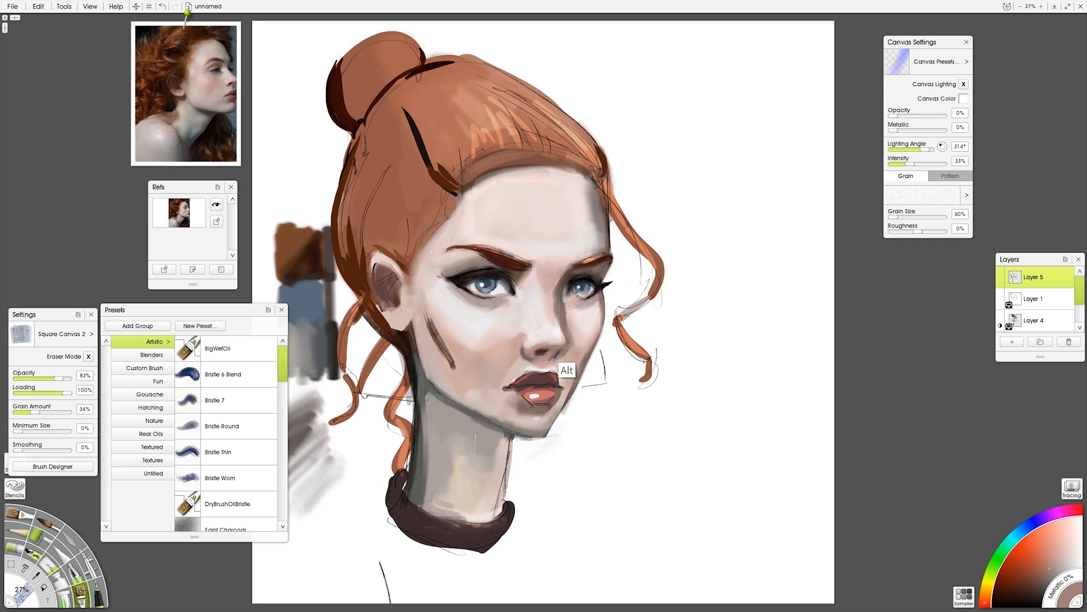
pyautogui.keyDown('alt'); pyautogui.click(568, 348); pyautogui.keyUp('alt')
pyautogui.keyDown('alt'); pyautogui.click(568, 356); pyautogui.keyUp('alt')
pyautogui.press(']')
pyautogui.press(']')
pyautogui.moveTo(565, 352)
pyautogui.mouseDown()
pyautogui.moveTo(560, 366)
pyautogui.moveTo(561, 351)
pyautogui.mouseUp()
pyautogui.keyDown('alt'); pyautogui.click(556, 363); pyautogui.keyUp('alt')
pyautogui.keyDown('alt'); pyautogui.click(547, 352); pyautogui.keyUp('alt')
# Lighten the skin under the far eye and reshape both eyebrows with brown sampled from the hairline shadow
pyautogui.keyDown('alt'); pyautogui.click(568, 306); pyautogui.keyUp('alt')
pyautogui.moveTo(569, 309); pyautogui.dragTo(584, 312)
pyautogui.keyDown('alt'); pyautogui.click(451, 200); pyautogui.keyUp('alt')
pyautogui.moveTo(601, 258); pyautogui.dragTo(610, 256)
pyautogui.moveTo(484, 250); pyautogui.dragTo(522, 260)
pyautogui.keyDown('alt'); pyautogui.click(500, 249); pyautogui.keyUp('alt')
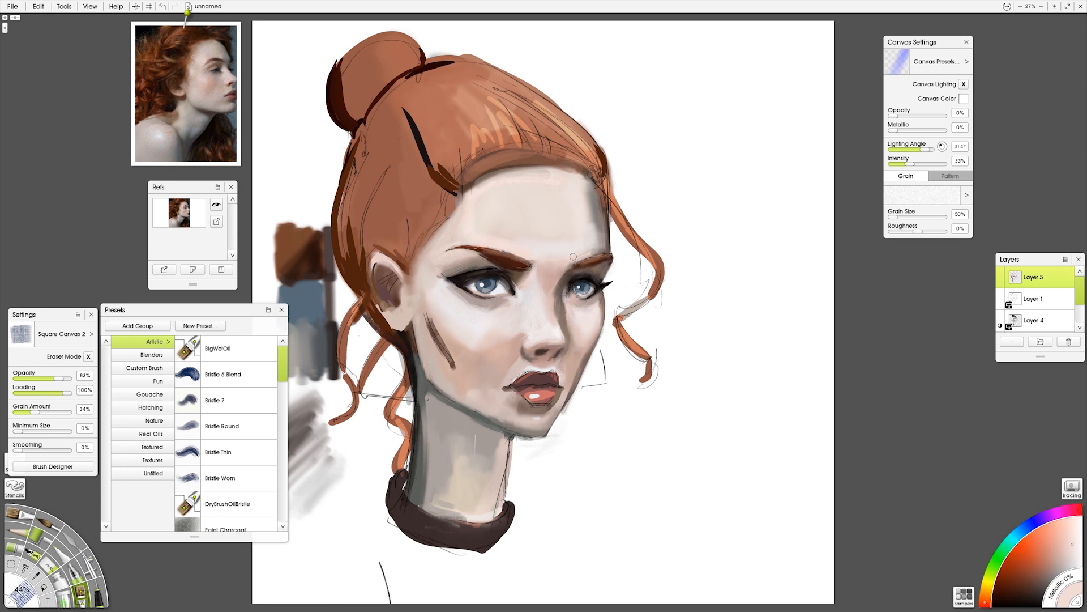
# Clean up the upper lip's edge and shade the groove above it with sampled tones
pyautogui.keyDown('alt'); pyautogui.click(526, 376); pyautogui.keyUp('alt')
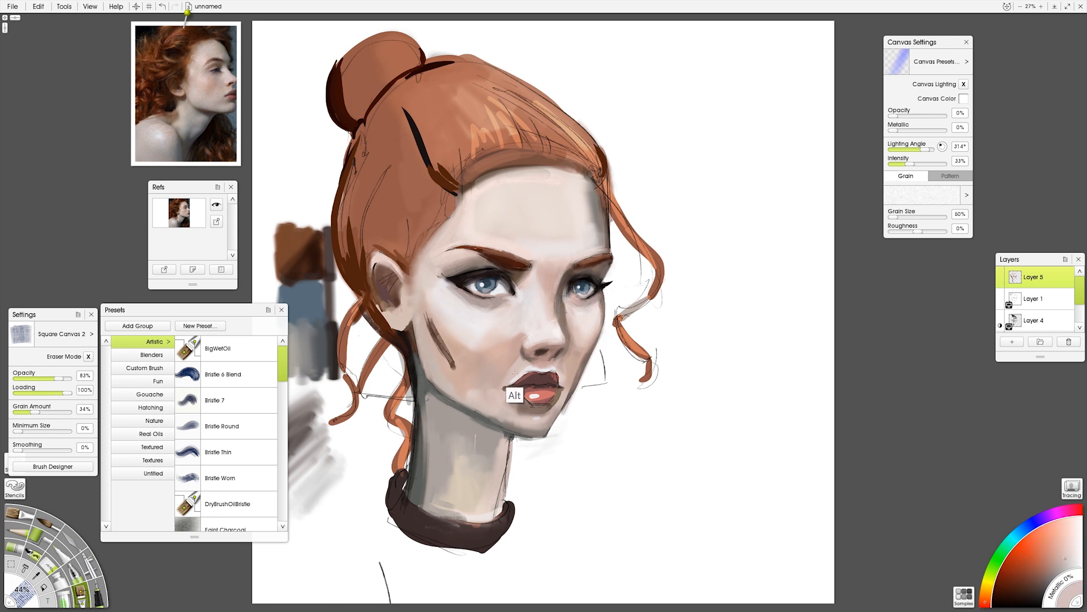
pyautogui.keyDown('alt'); pyautogui.click(538, 366); pyautogui.keyUp('alt')
pyautogui.keyDown('alt'); pyautogui.click(535, 361); pyautogui.keyUp('alt')
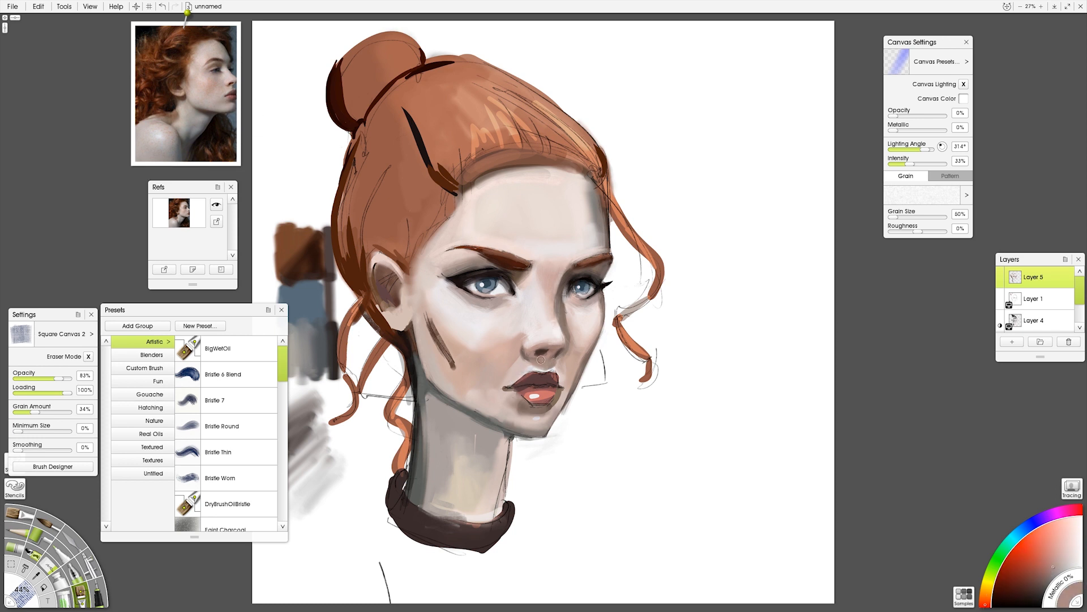
pyautogui.keyDown('alt'); pyautogui.click(533, 367); pyautogui.keyUp('alt')
pyautogui.keyDown('alt'); pyautogui.click(517, 368); pyautogui.keyUp('alt')
# Blend the far cheek beside the nose and break up the near cheekbone contour with sampled skin and hair tones
pyautogui.moveTo(571, 324); pyautogui.dragTo(576, 345)
pyautogui.keyDown('alt'); pyautogui.click(572, 355); pyautogui.keyUp('alt')
pyautogui.keyDown('alt'); pyautogui.click(441, 264); pyautogui.keyUp('alt')
pyautogui.keyDown('alt'); pyautogui.click(406, 262); pyautogui.keyUp('alt')
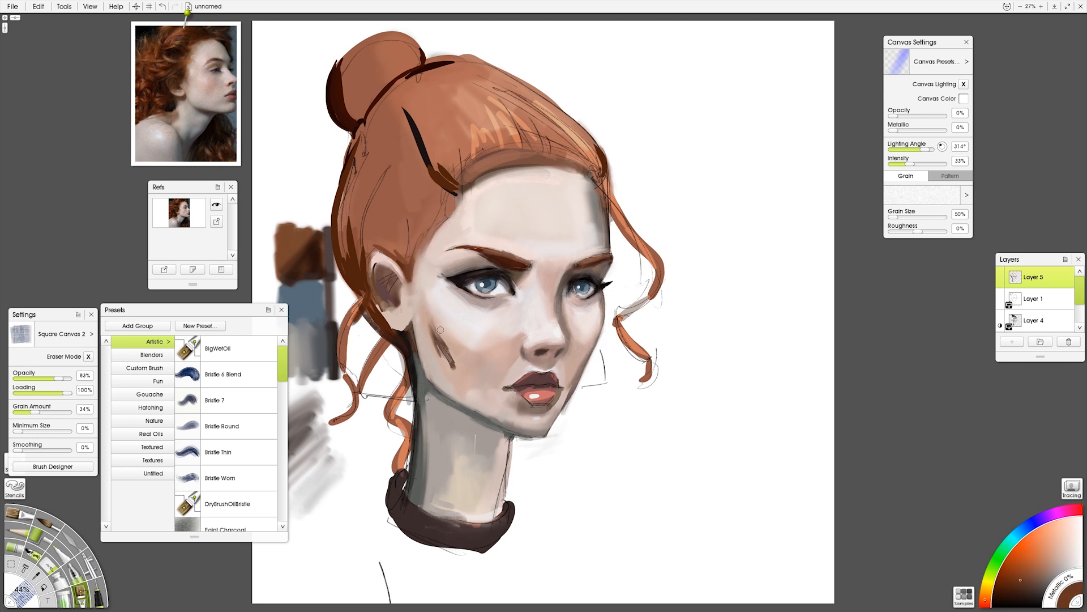
# Repaint the shadow from the inner brow down the nose bridge with tones sampled beside the far eye
pyautogui.keyDown('alt'); pyautogui.click(544, 292); pyautogui.keyUp('alt')
pyautogui.moveTo(552, 265)
pyautogui.mouseDown()
pyautogui.moveTo(530, 255)
pyautogui.moveTo(547, 263)
pyautogui.moveTo(552, 298)
pyautogui.mouseUp()
pyautogui.keyDown('alt'); pyautogui.click(574, 273); pyautogui.keyUp('alt')
pyautogui.keyDown('alt'); pyautogui.click(559, 291); pyautogui.keyUp('alt')
# Switch to the Bristle 7 preset and blend the brown cheekbone contour into the near cheek
pyautogui.keyDown('alt'); pyautogui.click(489, 370); pyautogui.keyUp('alt')
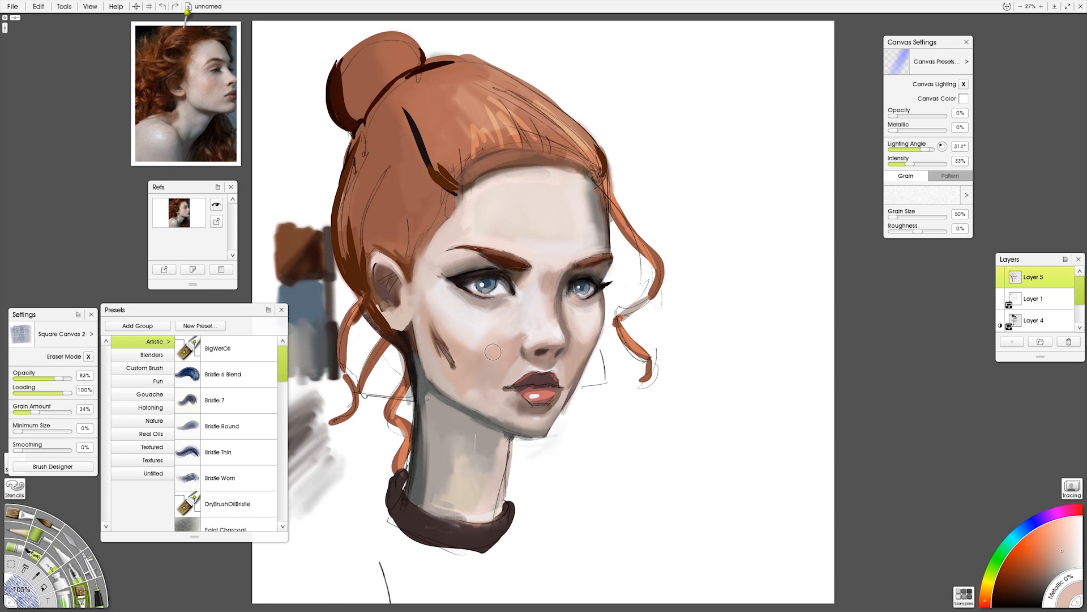
pyautogui.click(209, 402)
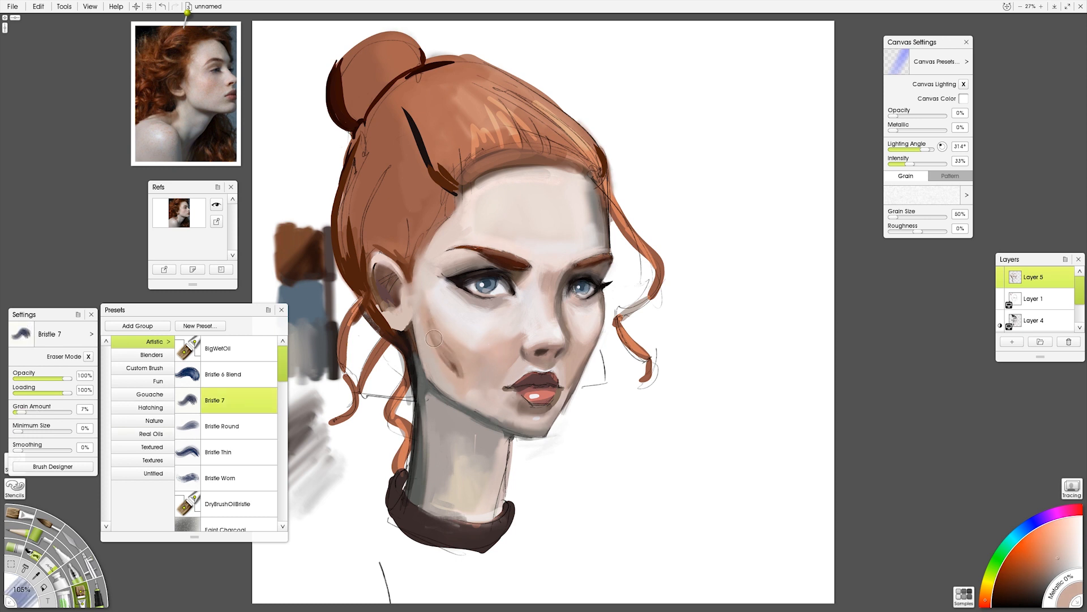
pyautogui.keyDown('alt'); pyautogui.click(529, 351); pyautogui.keyUp('alt')
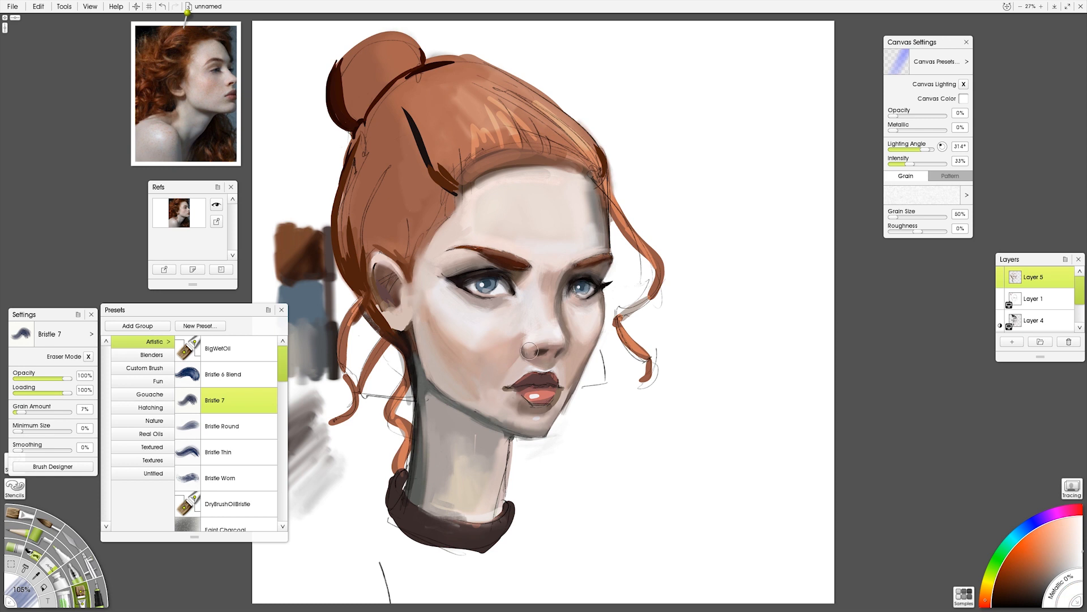
# Soften the near cheek and the temple beside the brow with skin tones sampled from the reference photo and the face
pyautogui.click(230, 113)
pyautogui.press('[')
pyautogui.keyDown('alt'); pyautogui.click(507, 329); pyautogui.keyUp('alt')
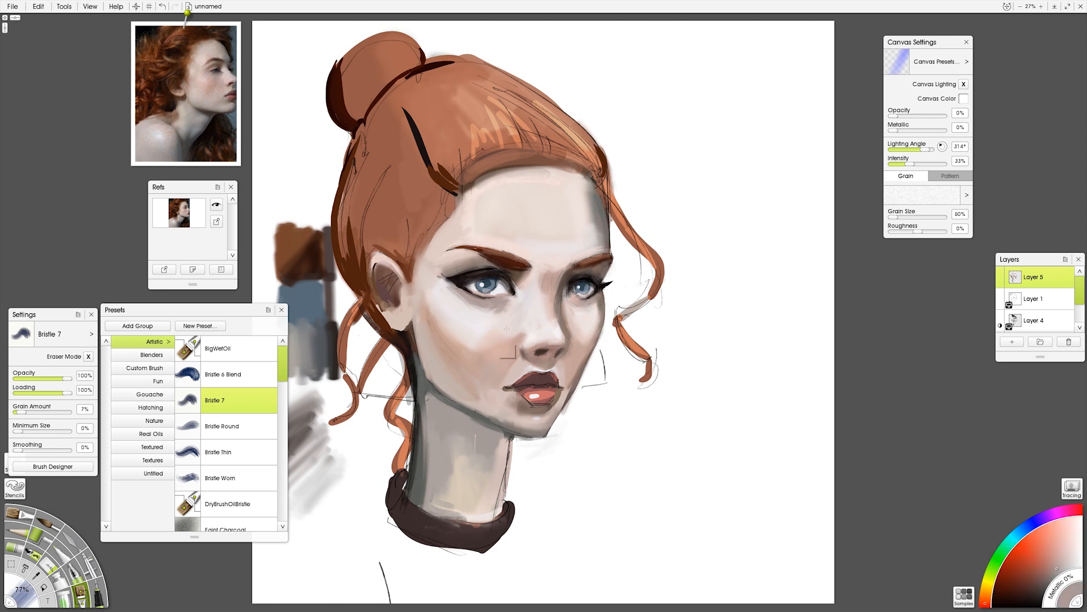
pyautogui.press(']')
pyautogui.press(']')
pyautogui.keyDown('alt'); pyautogui.click(500, 315); pyautogui.keyUp('alt')
pyautogui.moveTo(501, 313); pyautogui.dragTo(490, 329)
pyautogui.keyDown('alt'); pyautogui.click(530, 302); pyautogui.keyUp('alt')
pyautogui.moveTo(434, 280); pyautogui.dragTo(467, 257)
pyautogui.keyDown('alt'); pyautogui.click(629, 291); pyautogui.keyUp('alt')
pyautogui.press('[')
# Switch to the Bristle 1 sticker spray brush and repaint the lips with sampled lip tones
pyautogui.press('i')
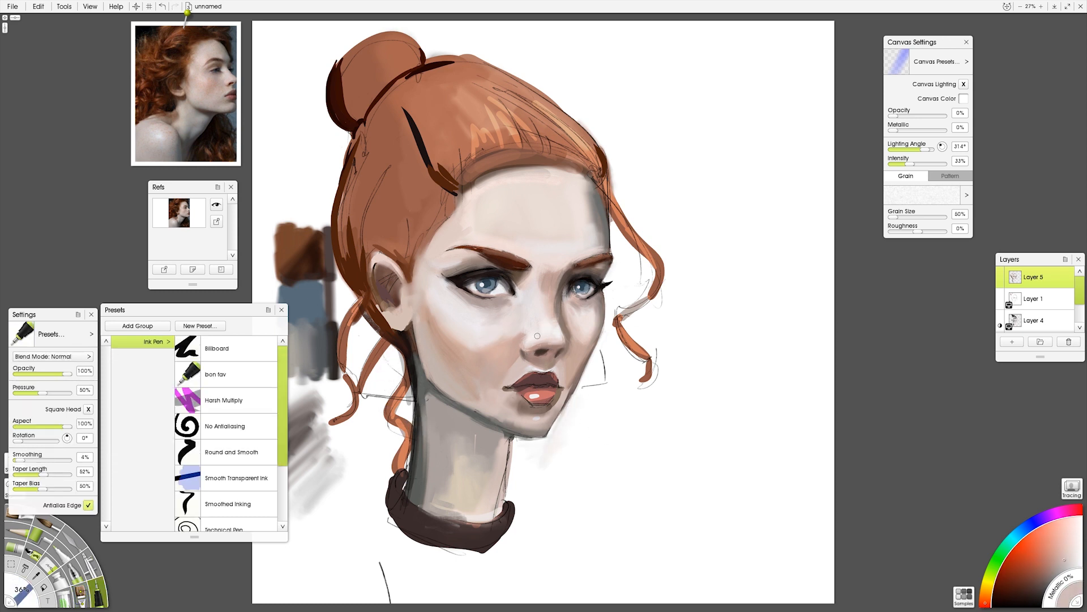
pyautogui.keyDown('alt'); pyautogui.click(456, 286); pyautogui.keyUp('alt')
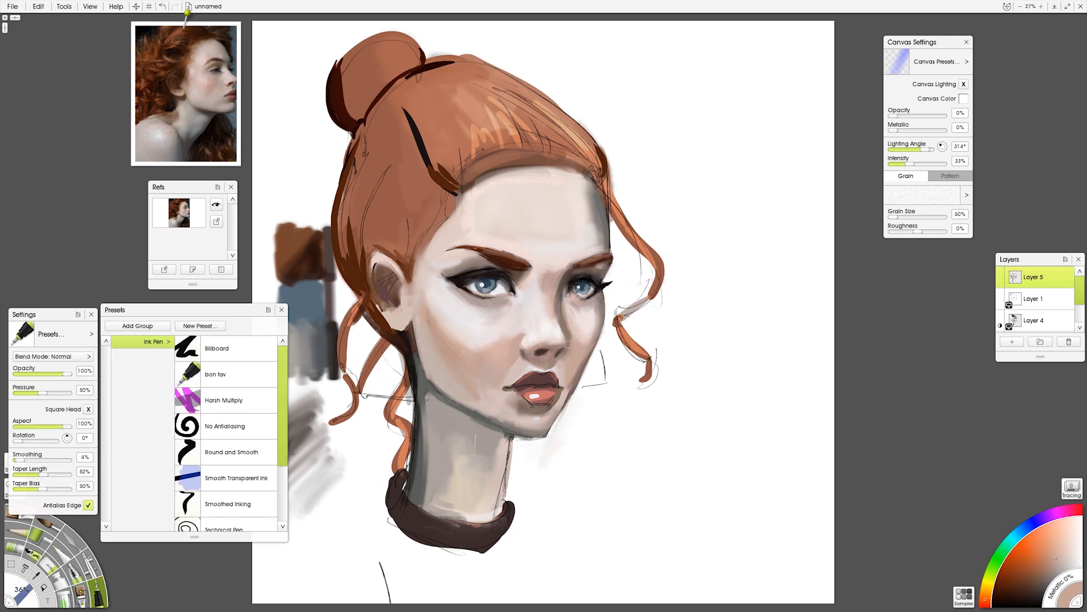
pyautogui.click(32, 554)
pyautogui.keyDown('alt'); pyautogui.click(535, 398); pyautogui.keyUp('alt')
pyautogui.keyDown('alt'); pyautogui.click(534, 395); pyautogui.keyUp('alt')
pyautogui.keyDown('alt'); pyautogui.click(524, 400); pyautogui.keyUp('alt')
pyautogui.keyDown('alt'); pyautogui.click(512, 387); pyautogui.keyUp('alt')
pyautogui.moveTo(534, 404)
pyautogui.mouseDown()
pyautogui.moveTo(510, 388)
pyautogui.moveTo(552, 376)
pyautogui.mouseUp()
# Darken the parting of the lips and refine the upper lip's contour with a dark colour and sampled tones
pyautogui.click(1038, 606)
pyautogui.keyDown('alt'); pyautogui.click(558, 384); pyautogui.keyUp('alt')
pyautogui.keyDown('alt'); pyautogui.click(569, 393); pyautogui.keyUp('alt')
pyautogui.keyDown('alt'); pyautogui.click(554, 369); pyautogui.keyUp('alt')
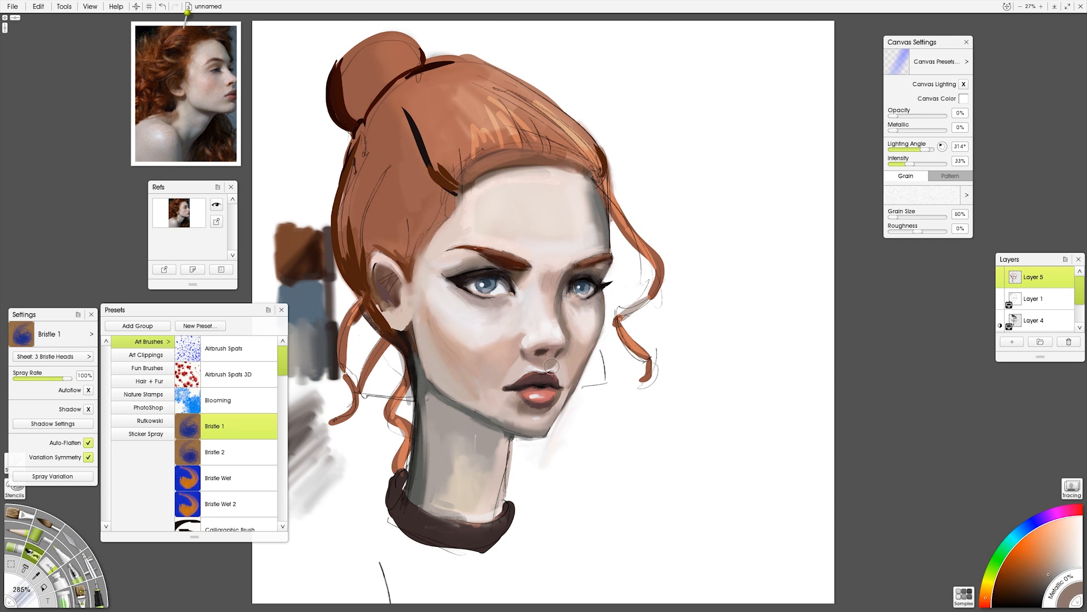
pyautogui.keyDown('alt'); pyautogui.click(527, 395); pyautogui.keyUp('alt')
pyautogui.keyDown('alt'); pyautogui.click(537, 369); pyautogui.keyUp('alt')
# Paint dark brown strands through the hair behind and above the ear
pyautogui.keyDown('alt'); pyautogui.click(344, 249); pyautogui.keyUp('alt')
pyautogui.moveTo(345, 258); pyautogui.dragTo(362, 195)
pyautogui.moveTo(368, 237); pyautogui.dragTo(356, 294)
pyautogui.moveTo(367, 312)
pyautogui.mouseDown()
pyautogui.moveTo(380, 338)
pyautogui.moveTo(398, 340)
pyautogui.moveTo(409, 301)
pyautogui.moveTo(383, 280)
pyautogui.moveTo(368, 290)
pyautogui.moveTo(374, 310)
pyautogui.mouseUp()
# Shade the inner ear and its upper rim with tones sampled from the ear, the hair and the reference photo
pyautogui.keyDown('alt'); pyautogui.click(401, 320); pyautogui.keyUp('alt')
pyautogui.keyDown('alt'); pyautogui.click(389, 300); pyautogui.keyUp('alt')
pyautogui.keyDown('alt'); pyautogui.click(391, 278); pyautogui.keyUp('alt')
pyautogui.keyDown('alt'); pyautogui.click(231, 148); pyautogui.keyUp('alt')
pyautogui.moveTo(396, 258)
pyautogui.mouseDown()
pyautogui.moveTo(358, 260)
pyautogui.moveTo(395, 261)
pyautogui.moveTo(413, 278)
pyautogui.mouseUp()
pyautogui.keyDown('alt'); pyautogui.click(391, 297); pyautogui.keyUp('alt')
pyautogui.keyDown('alt'); pyautogui.click(388, 249); pyautogui.keyUp('alt')
pyautogui.moveTo(398, 261); pyautogui.dragTo(414, 292)
# Deepen the hair shadow around the front of the ear with dark browns sampled from the reference photo
pyautogui.keyDown('alt'); pyautogui.click(227, 150); pyautogui.keyUp('alt')
pyautogui.keyDown('alt'); pyautogui.click(368, 253); pyautogui.keyUp('alt')
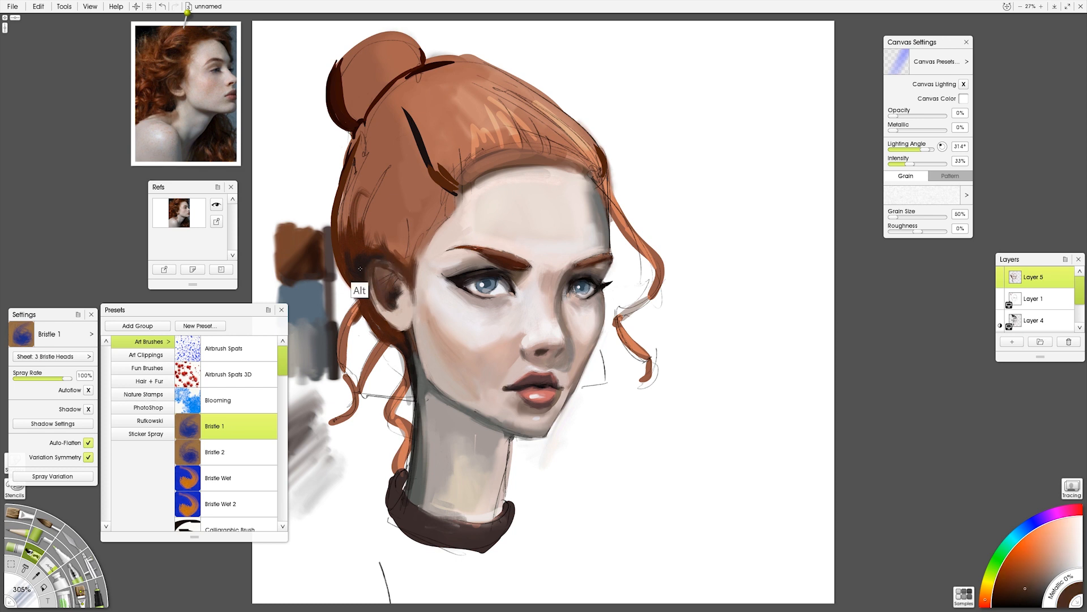
pyautogui.keyDown('alt'); pyautogui.click(405, 279); pyautogui.keyUp('alt')
pyautogui.keyDown('alt'); pyautogui.click(180, 95); pyautogui.keyUp('alt')
pyautogui.moveTo(409, 273); pyautogui.dragTo(414, 303)
# Paint dark reddish-brown strands along the hairline from the far temple across the forehead to the near temple
pyautogui.keyDown('alt'); pyautogui.click(603, 160); pyautogui.keyUp('alt')
pyautogui.moveTo(597, 148); pyautogui.dragTo(611, 249)
pyautogui.moveTo(439, 173)
pyautogui.mouseDown()
pyautogui.moveTo(456, 198)
pyautogui.moveTo(432, 230)
pyautogui.mouseUp()
pyautogui.keyDown('alt'); pyautogui.click(401, 254); pyautogui.keyUp('alt')
pyautogui.moveTo(449, 202)
pyautogui.mouseDown()
pyautogui.moveTo(376, 242)
pyautogui.moveTo(422, 236)
pyautogui.moveTo(411, 256)
pyautogui.moveTo(496, 167)
pyautogui.moveTo(571, 166)
pyautogui.moveTo(595, 177)
pyautogui.moveTo(561, 142)
pyautogui.moveTo(609, 198)
pyautogui.mouseUp()
pyautogui.keyDown('alt'); pyautogui.click(599, 168); pyautogui.keyUp('alt')
pyautogui.keyDown('alt'); pyautogui.click(571, 163); pyautogui.keyUp('alt')
pyautogui.keyDown('alt'); pyautogui.click(602, 170); pyautogui.keyUp('alt')
pyautogui.moveTo(475, 171); pyautogui.dragTo(443, 150)
pyautogui.moveTo(447, 199)
pyautogui.mouseDown()
pyautogui.moveTo(424, 191)
pyautogui.moveTo(409, 228)
pyautogui.mouseUp()
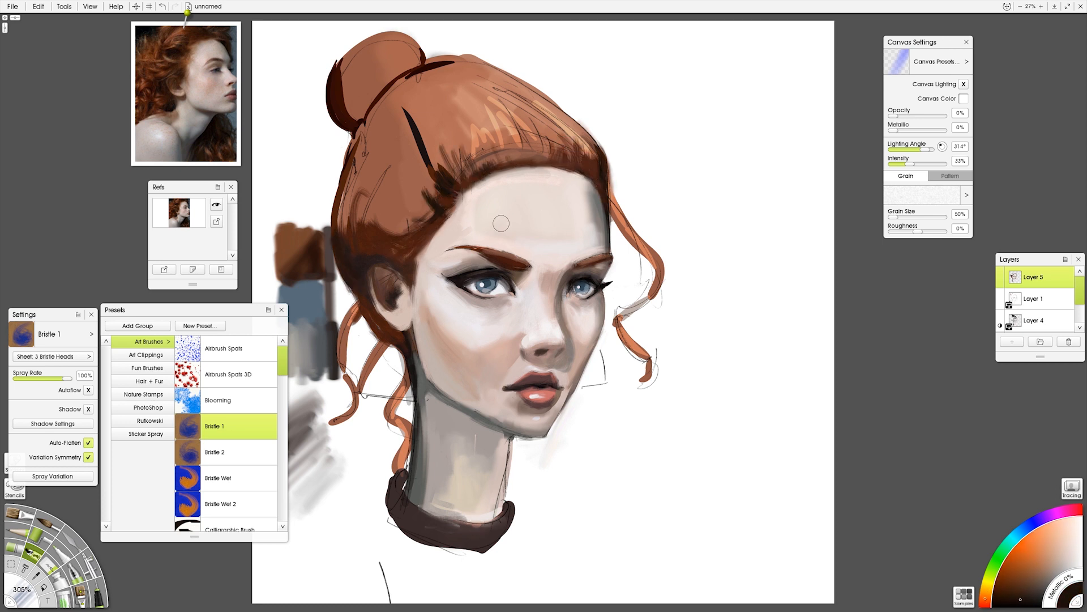
# Brush light orange highlight strands over the crown using a tone sampled from the hair above the forehead
pyautogui.keyDown('alt'); pyautogui.click(488, 139); pyautogui.keyUp('alt')
pyautogui.moveTo(436, 81); pyautogui.dragTo(497, 134)
pyautogui.moveTo(458, 75)
pyautogui.mouseDown()
pyautogui.moveTo(516, 133)
pyautogui.moveTo(545, 117)
pyautogui.mouseUp()
pyautogui.keyDown('alt'); pyautogui.click(503, 134); pyautogui.keyUp('alt')
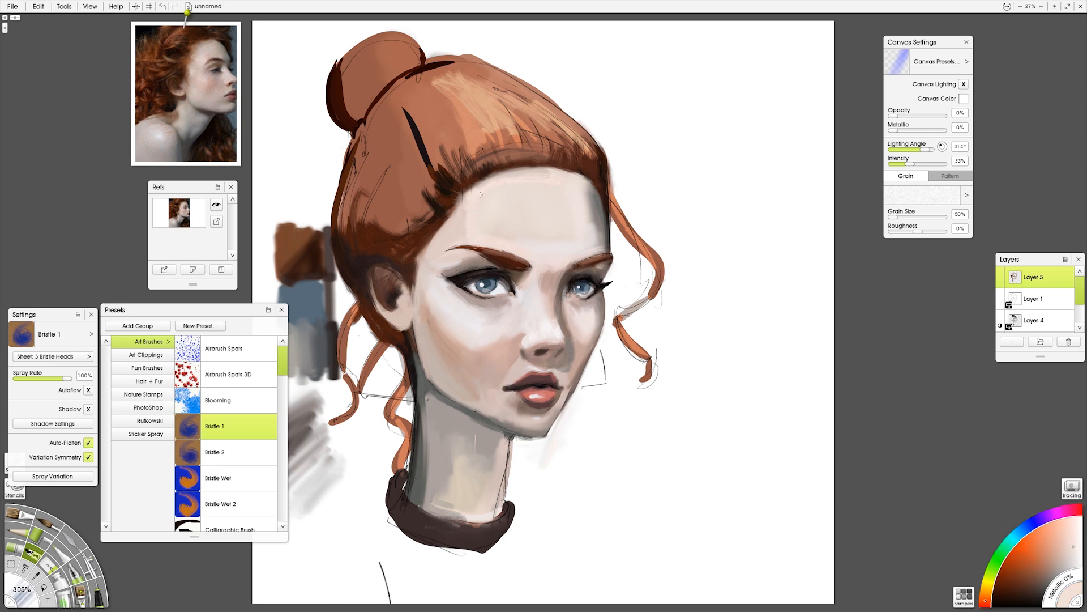
# Add light strands to the side and back of the hair and to the bun
pyautogui.moveTo(452, 209)
pyautogui.mouseDown()
pyautogui.moveTo(415, 216)
pyautogui.moveTo(387, 198)
pyautogui.mouseUp()
pyautogui.moveTo(422, 220); pyautogui.dragTo(381, 215)
pyautogui.moveTo(362, 142)
pyautogui.mouseDown()
pyautogui.moveTo(368, 175)
pyautogui.moveTo(341, 209)
pyautogui.mouseUp()
pyautogui.moveTo(380, 41); pyautogui.dragTo(415, 58)
pyautogui.moveTo(343, 75)
pyautogui.mouseDown()
pyautogui.moveTo(354, 110)
pyautogui.moveTo(341, 100)
pyautogui.mouseUp()
# Extend and darken the line between the lips with a sampled tone, and check the face with the canvas flipped
pyautogui.keyDown('alt'); pyautogui.click(566, 365); pyautogui.keyUp('alt')
pyautogui.keyDown('alt'); pyautogui.click(535, 369); pyautogui.keyUp('alt')
pyautogui.moveTo(530, 397); pyautogui.dragTo(541, 395)
pyautogui.press('h')
pyautogui.press('h')
# Undo the last stroke, switch to the Ink Pen and draw pale highlights on the nose
pyautogui.keyDown('alt'); pyautogui.click(488, 305); pyautogui.keyUp('alt')
pyautogui.keyDown('alt'); pyautogui.click(585, 289); pyautogui.keyUp('alt')
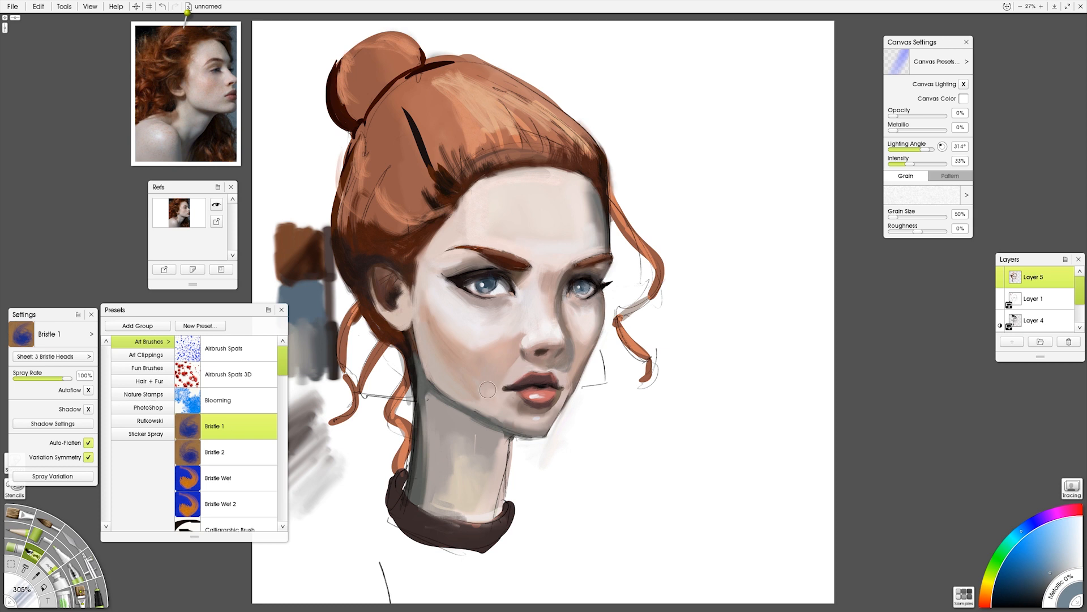
pyautogui.keyDown('alt'); pyautogui.click(527, 329); pyautogui.keyUp('alt')
pyautogui.keyDown('alt'); pyautogui.click(486, 332); pyautogui.keyUp('alt')
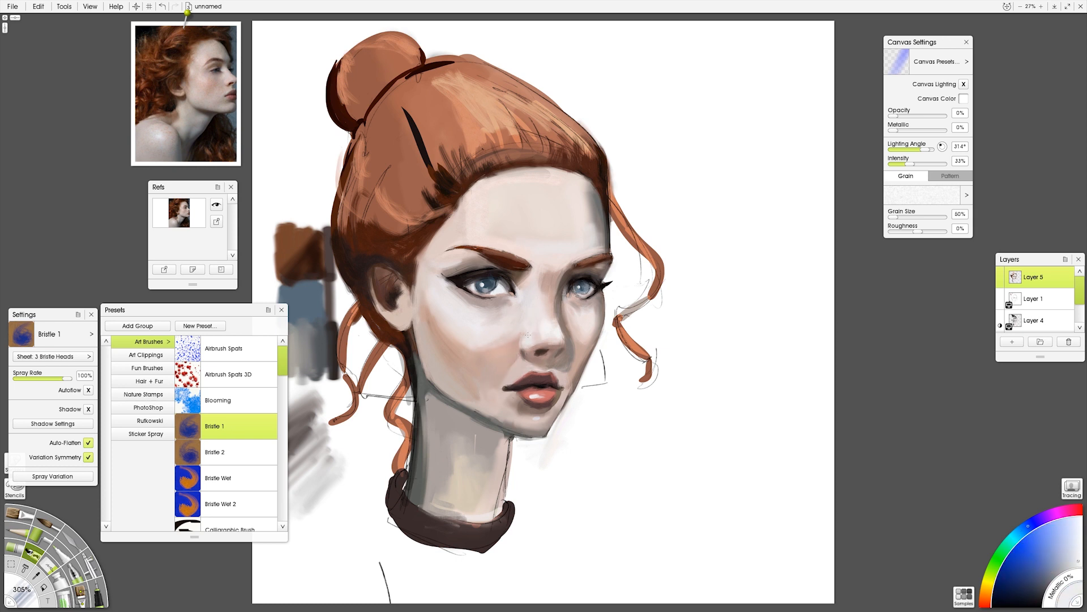
pyautogui.hotkey('ctrl', 'z')
pyautogui.press('i')
pyautogui.moveTo(553, 339); pyautogui.dragTo(530, 334)
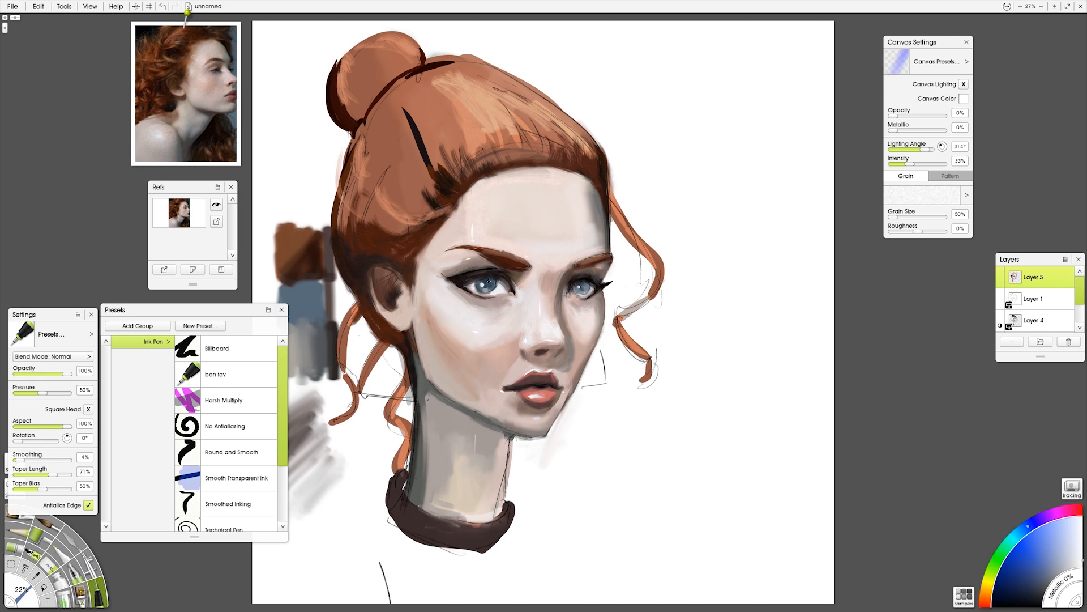
# Switch to the Smooth Transparent Ink preset and brighten the irises with a more saturated blue
pyautogui.scroll(3, 478, 293)
pyautogui.keyDown('alt'); pyautogui.click(507, 283); pyautogui.keyUp('alt')
pyautogui.click(1031, 569)
pyautogui.click(236, 478)
pyautogui.moveTo(504, 273); pyautogui.dragTo(507, 288)
pyautogui.moveTo(497, 289)
pyautogui.mouseDown()
pyautogui.moveTo(514, 287)
pyautogui.moveTo(468, 288)
pyautogui.mouseUp()
pyautogui.keyDown('alt'); pyautogui.click(499, 291); pyautogui.keyUp('alt')
pyautogui.keyDown('alt'); pyautogui.click(520, 287); pyautogui.keyUp('alt')
pyautogui.moveTo(684, 280); pyautogui.dragTo(666, 294)
# Darken the upper lid and lash line of the near eye with a sampled dark tone
pyautogui.keyDown('alt'); pyautogui.click(496, 289); pyautogui.keyUp('alt')
pyautogui.keyDown('alt'); pyautogui.click(493, 280); pyautogui.keyUp('alt')
pyautogui.keyDown('alt'); pyautogui.click(495, 259); pyautogui.keyUp('alt')
pyautogui.moveTo(458, 273); pyautogui.dragTo(506, 263)
pyautogui.moveTo(476, 267); pyautogui.dragTo(500, 276)
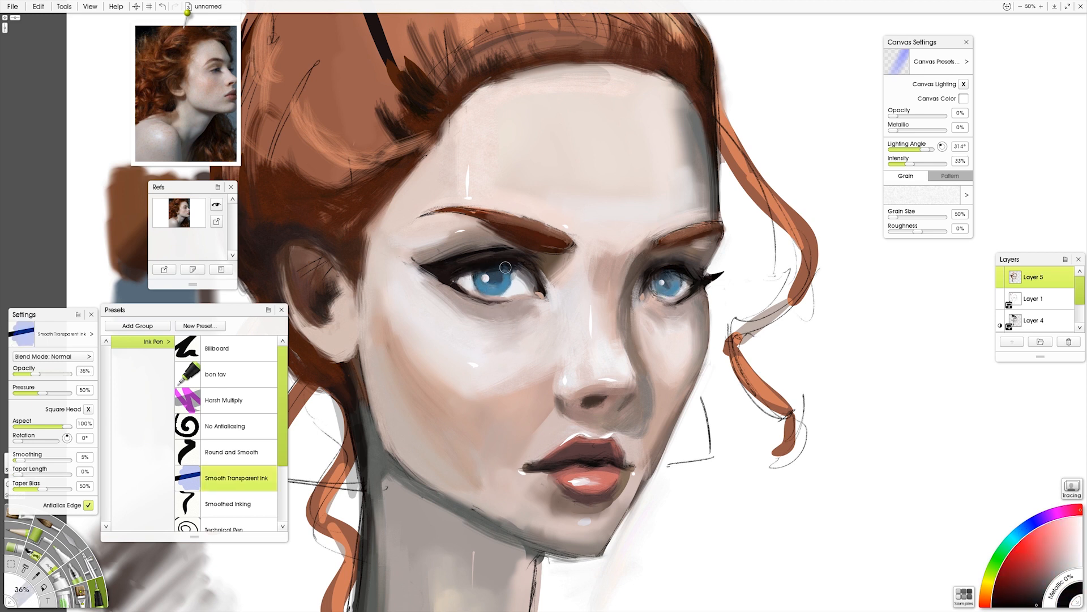
# Refine the far eye's iris and pupil with colours sampled from the eyes
pyautogui.keyDown('alt'); pyautogui.click(504, 277); pyautogui.keyUp('alt')
pyautogui.keyDown('alt'); pyautogui.click(672, 277); pyautogui.keyUp('alt')
pyautogui.moveTo(667, 277)
pyautogui.mouseDown()
pyautogui.moveTo(652, 287)
pyautogui.moveTo(636, 165)
pyautogui.mouseUp()
pyautogui.keyDown('alt'); pyautogui.click(667, 277); pyautogui.keyUp('alt')
pyautogui.keyDown('alt'); pyautogui.click(671, 289); pyautogui.keyUp('alt')
pyautogui.keyDown('alt'); pyautogui.click(671, 278); pyautogui.keyUp('alt')
pyautogui.press('[')
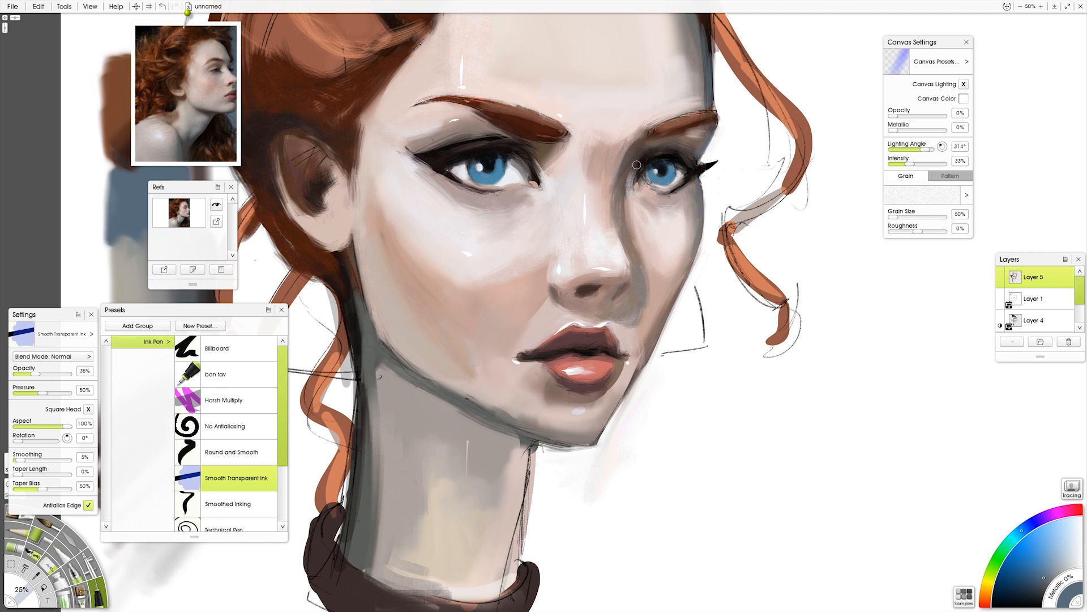
# Clean up the far cheek, jawline and chin contours with sampled skin and shadow tones
pyautogui.moveTo(684, 271); pyautogui.dragTo(667, 309)
pyautogui.moveTo(631, 371); pyautogui.dragTo(597, 427)
pyautogui.keyDown('alt'); pyautogui.click(397, 332); pyautogui.keyUp('alt')
pyautogui.press(']')
pyautogui.moveTo(383, 328)
pyautogui.mouseDown()
pyautogui.moveTo(433, 380)
pyautogui.moveTo(577, 433)
pyautogui.moveTo(607, 416)
pyautogui.moveTo(544, 433)
pyautogui.mouseUp()
pyautogui.keyDown('alt'); pyautogui.click(567, 427); pyautogui.keyUp('alt')
pyautogui.keyDown('alt'); pyautogui.click(601, 418); pyautogui.keyUp('alt')
pyautogui.keyDown('alt'); pyautogui.click(624, 452); pyautogui.keyUp('alt')
pyautogui.moveTo(651, 354)
pyautogui.mouseDown()
pyautogui.moveTo(606, 450)
pyautogui.moveTo(584, 467)
pyautogui.mouseUp()
# Show the whole portrait, switch to the Bristle 7 preset and sample a tone beside the hair
pyautogui.hotkey('ctrl', '-')
pyautogui.click(80, 594)
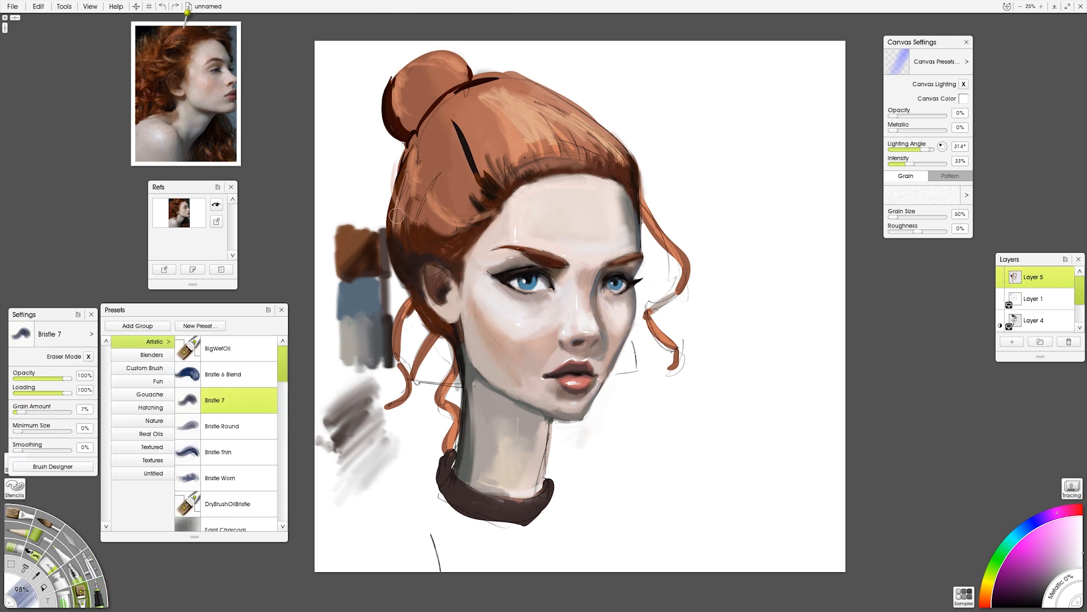
pyautogui.keyDown('alt'); pyautogui.click(381, 227); pyautogui.keyUp('alt')
pyautogui.moveTo(453, 122); pyautogui.dragTo(485, 195)
pyautogui.moveTo(461, 133); pyautogui.dragTo(481, 195)
pyautogui.hotkey('ctrl', 'z')
pyautogui.hotkey('ctrl', 'z')
# Paint over the dark line in the side hair and cover its sketch lines with sampled hair-coloured strands
pyautogui.moveTo(397, 233); pyautogui.dragTo(401, 161)
pyautogui.moveTo(394, 235)
pyautogui.mouseDown()
pyautogui.moveTo(414, 187)
pyautogui.moveTo(435, 179)
pyautogui.mouseUp()
pyautogui.moveTo(430, 230); pyautogui.dragTo(452, 211)
pyautogui.keyDown('alt'); pyautogui.click(478, 133); pyautogui.keyUp('alt')
pyautogui.moveTo(453, 120); pyautogui.dragTo(475, 176)
pyautogui.moveTo(481, 170)
pyautogui.mouseDown()
pyautogui.moveTo(501, 123)
pyautogui.moveTo(558, 85)
pyautogui.mouseUp()
pyautogui.moveTo(458, 117); pyautogui.dragTo(417, 185)
# Paint lighter orange strands over the front hair and along the upper outline of the head
pyautogui.keyDown('alt'); pyautogui.click(508, 148); pyautogui.keyUp('alt')
pyautogui.moveTo(551, 123)
pyautogui.mouseDown()
pyautogui.moveTo(581, 154)
pyautogui.moveTo(621, 155)
pyautogui.mouseUp()
pyautogui.keyDown('alt'); pyautogui.click(510, 61); pyautogui.keyUp('alt')
pyautogui.moveTo(528, 70)
pyautogui.mouseDown()
pyautogui.moveTo(486, 74)
pyautogui.moveTo(551, 76)
pyautogui.mouseUp()
pyautogui.moveTo(532, 74); pyautogui.dragTo(586, 106)
# Cover the dark band at the base of the bun and deepen the strands above the near temple
pyautogui.keyDown('alt'); pyautogui.click(536, 113); pyautogui.keyUp('alt')
pyautogui.keyDown('alt'); pyautogui.click(470, 81); pyautogui.keyUp('alt')
pyautogui.moveTo(469, 83); pyautogui.dragTo(457, 59)
pyautogui.moveTo(443, 55); pyautogui.dragTo(469, 78)
pyautogui.keyDown('alt'); pyautogui.click(404, 222); pyautogui.keyUp('alt')
pyautogui.moveTo(455, 230)
pyautogui.mouseDown()
pyautogui.moveTo(435, 210)
pyautogui.moveTo(479, 170)
pyautogui.mouseUp()
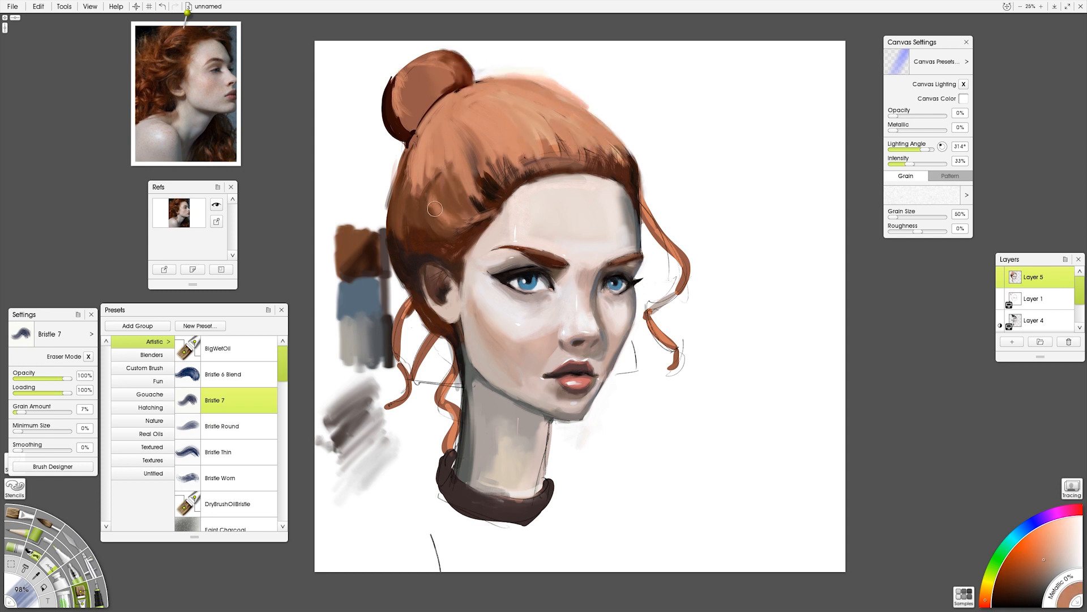
# Paint light and dark strands over the bun, adding a loose wisp below it and softening its outline
pyautogui.keyDown('alt'); pyautogui.click(453, 127); pyautogui.keyUp('alt')
pyautogui.moveTo(441, 64); pyautogui.dragTo(431, 90)
pyautogui.moveTo(426, 63); pyautogui.dragTo(396, 136)
pyautogui.moveTo(442, 83); pyautogui.dragTo(409, 116)
pyautogui.keyDown('alt'); pyautogui.click(374, 84); pyautogui.keyUp('alt')
pyautogui.moveTo(391, 79); pyautogui.dragTo(391, 174)
pyautogui.keyDown('alt'); pyautogui.click(391, 126); pyautogui.keyUp('alt')
pyautogui.keyDown('alt'); pyautogui.click(466, 73); pyautogui.keyUp('alt')
pyautogui.moveTo(464, 57); pyautogui.dragTo(475, 80)
# Repaint the inner ear and its outer rim with tones sampled from the reference photo and the ear
pyautogui.click(169, 126)
pyautogui.keyDown('alt'); pyautogui.click(439, 288); pyautogui.keyUp('alt')
pyautogui.moveTo(431, 295); pyautogui.dragTo(424, 268)
pyautogui.moveTo(446, 271)
pyautogui.mouseDown()
pyautogui.moveTo(433, 266)
pyautogui.moveTo(431, 292)
pyautogui.moveTo(454, 325)
pyautogui.mouseUp()
pyautogui.click(179, 107)
pyautogui.keyDown('alt'); pyautogui.click(429, 306); pyautogui.keyUp('alt')
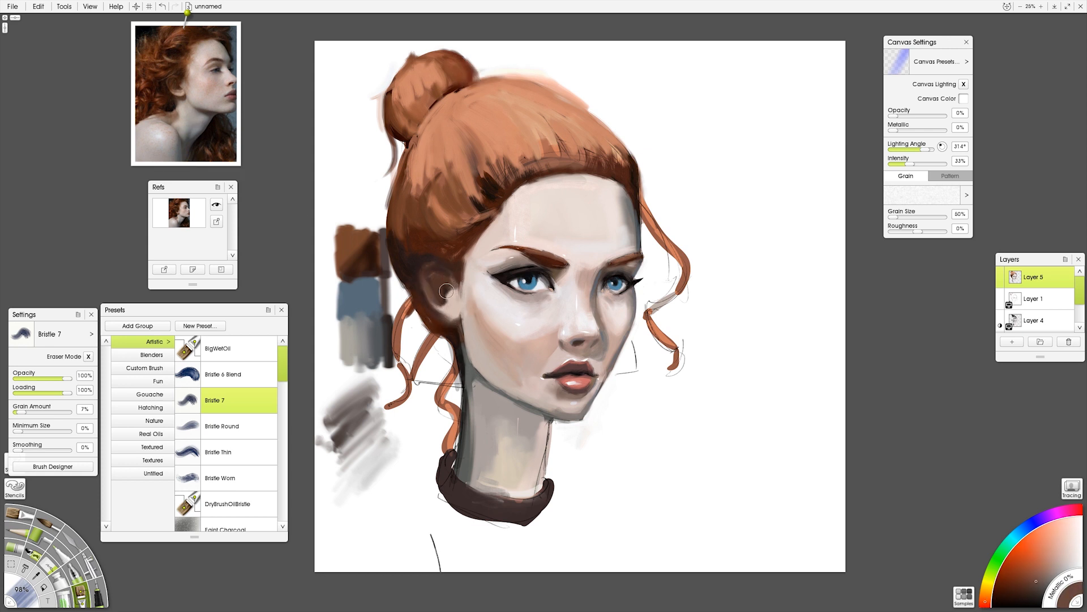
# Switch to the Palette Knife with the Frosted Spots preset and blend the hairline into the forehead and temple
pyautogui.keyDown('alt'); pyautogui.click(532, 335); pyautogui.keyUp('alt')
pyautogui.keyDown('alt'); pyautogui.click(531, 336); pyautogui.keyUp('alt')
pyautogui.keyDown('alt'); pyautogui.click(533, 343); pyautogui.keyUp('alt')
pyautogui.press('k')
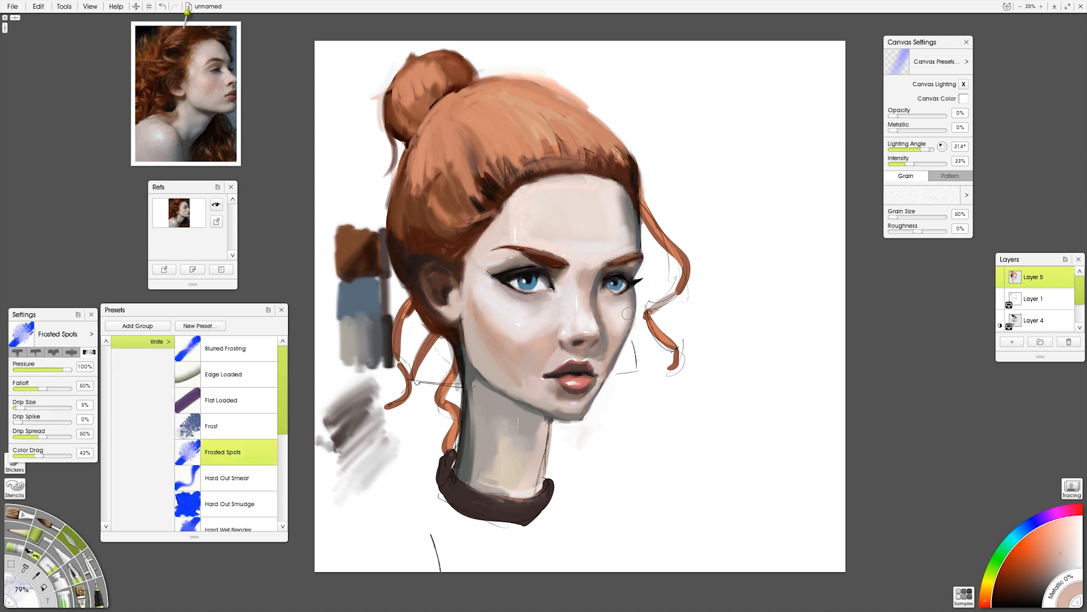
pyautogui.moveTo(471, 251)
pyautogui.mouseDown()
pyautogui.moveTo(503, 203)
pyautogui.moveTo(591, 172)
pyautogui.mouseUp()
pyautogui.moveTo(515, 166); pyautogui.dragTo(481, 187)
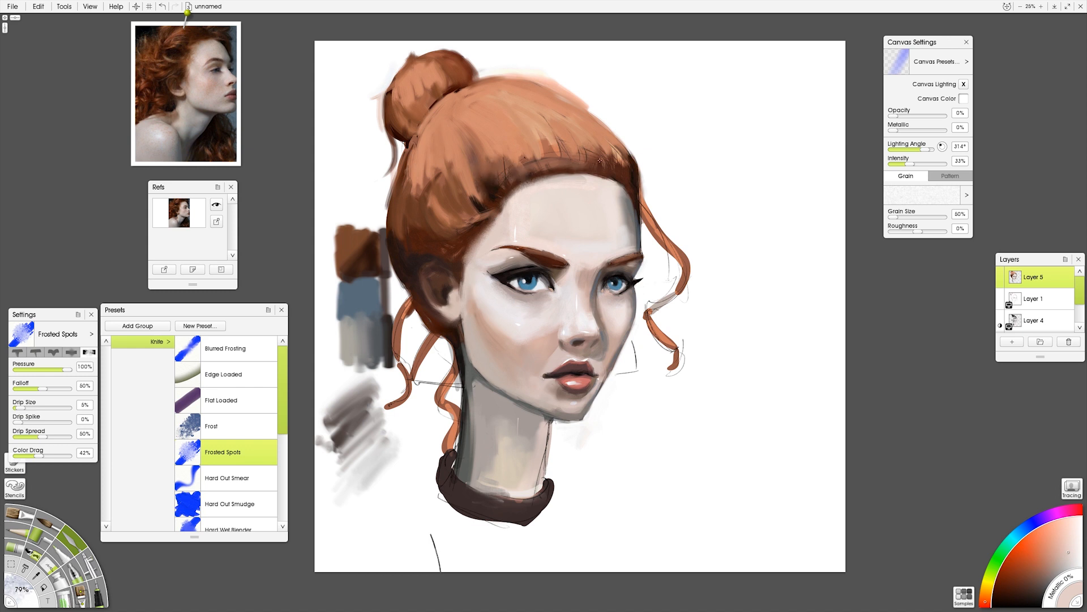
# Smooth the skin between the brows and above the upper lip using the Frosted Spots preset
pyautogui.keyDown('alt'); pyautogui.click(510, 392); pyautogui.keyUp('alt')
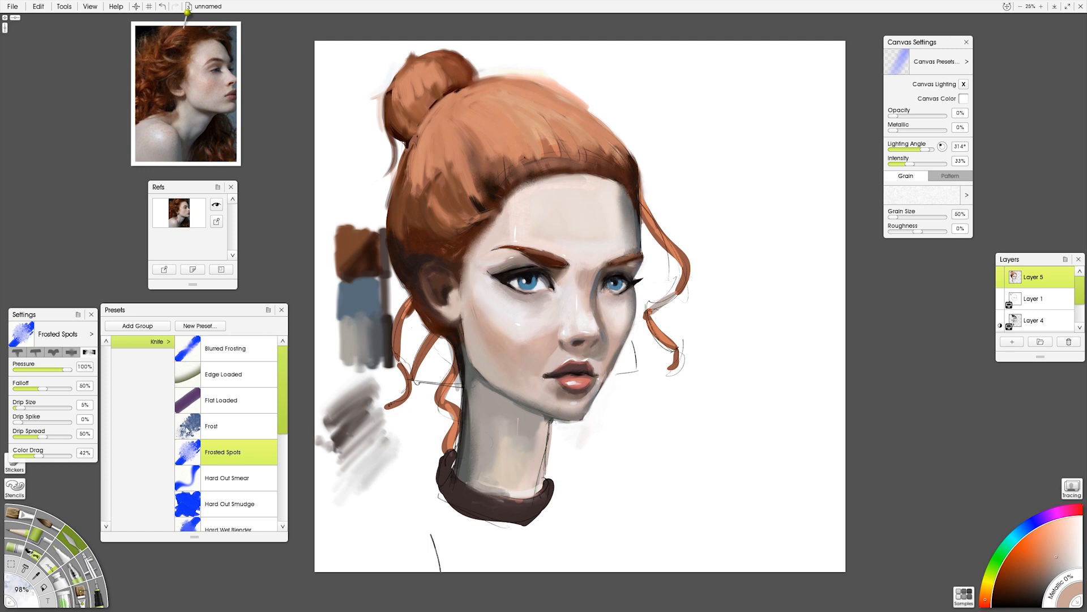
pyautogui.click(188, 430)
pyautogui.keyDown('alt'); pyautogui.click(616, 216); pyautogui.keyUp('alt')
pyautogui.click(190, 452)
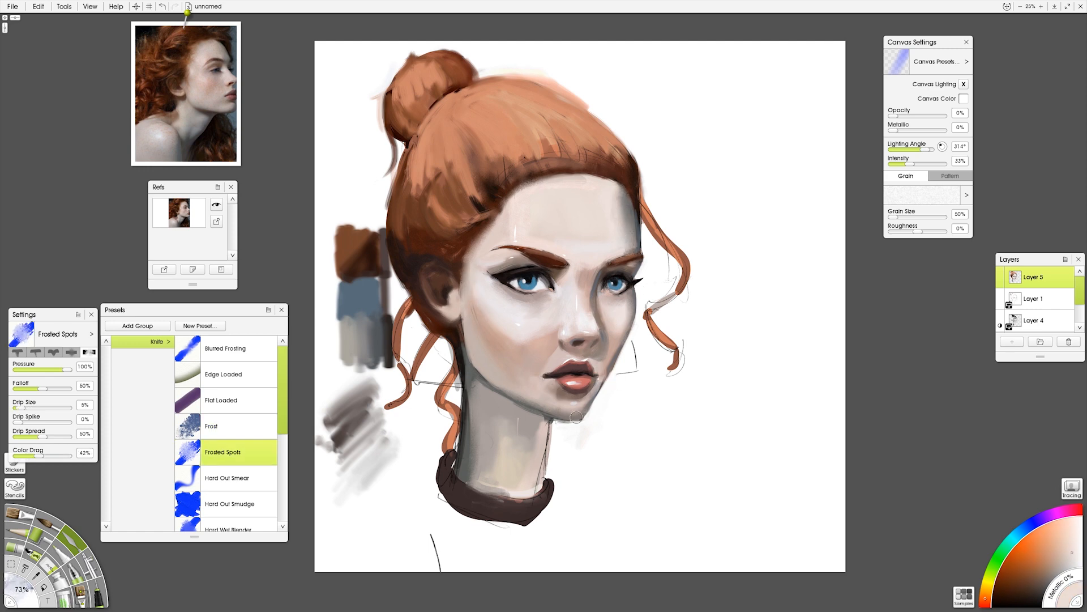
pyautogui.scroll(2, 580, 346)
pyautogui.moveTo(553, 253); pyautogui.dragTo(534, 254)
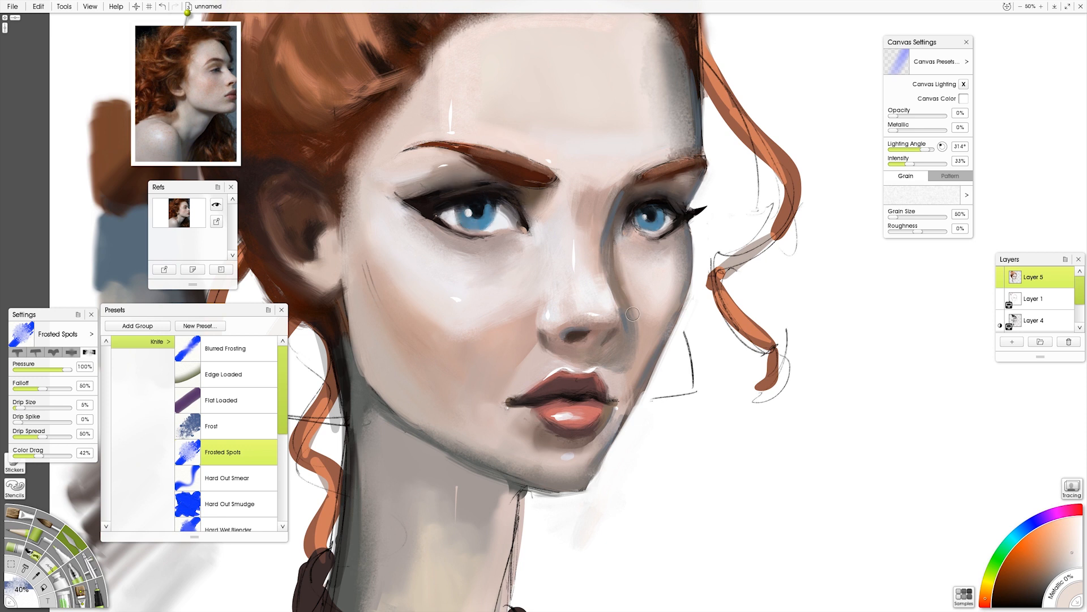
pyautogui.keyDown('alt'); pyautogui.click(518, 394); pyautogui.keyUp('alt')
pyautogui.moveTo(532, 386); pyautogui.dragTo(565, 373)
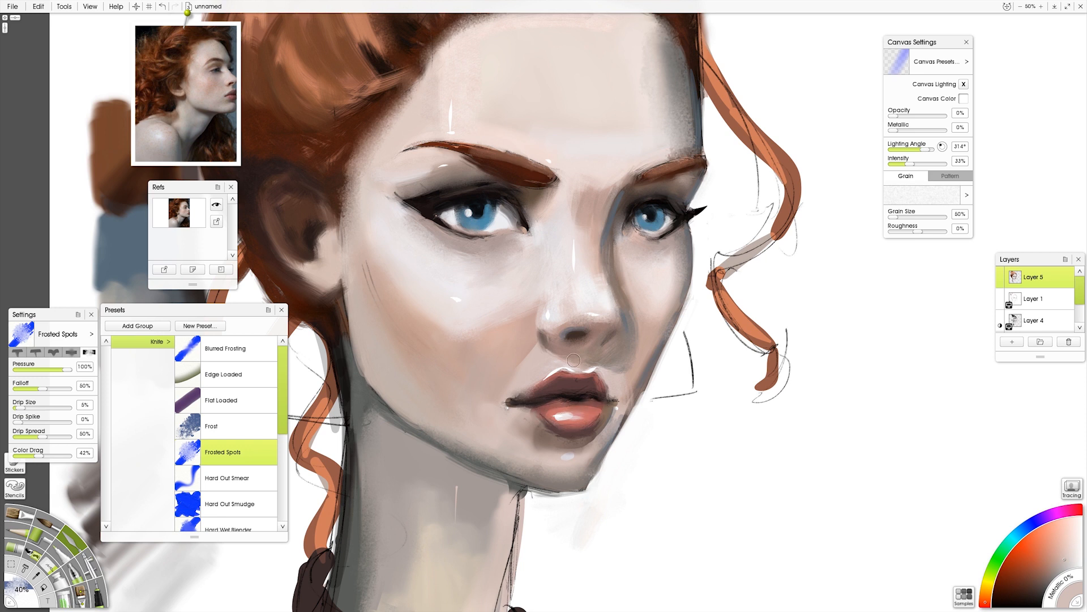
# Cover the sketch lines on the cheek beside the ear using the Sticker Spray's Bristle 1 preset, then sample tones around the near eye
pyautogui.click(32, 553)
pyautogui.keyDown('alt'); pyautogui.click(369, 289); pyautogui.keyUp('alt')
pyautogui.moveTo(369, 290); pyautogui.dragTo(374, 264)
pyautogui.keyDown('alt'); pyautogui.click(621, 175); pyautogui.keyUp('alt')
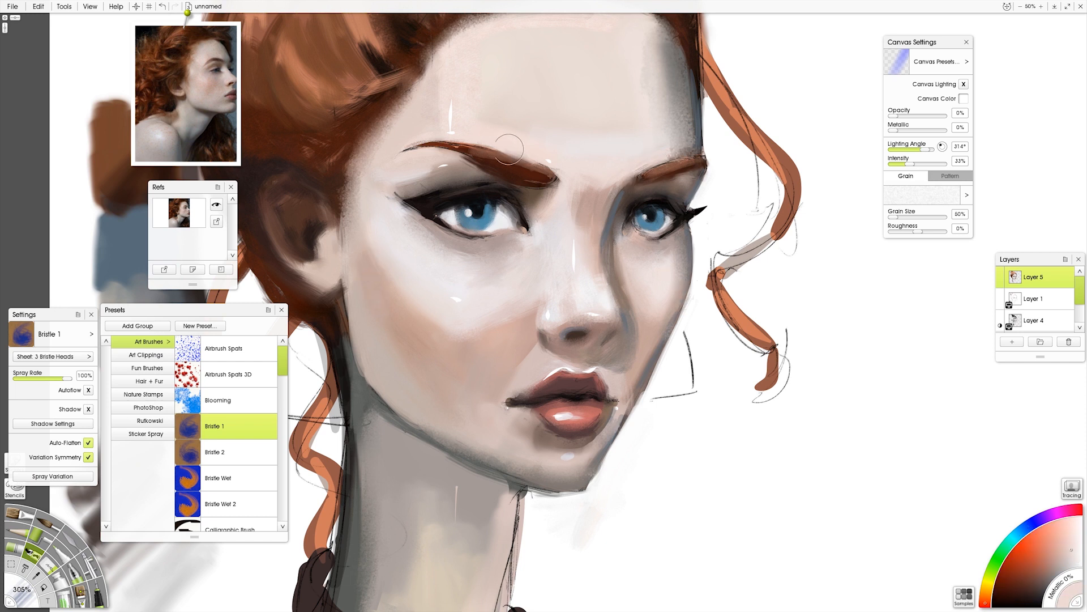
pyautogui.keyDown('alt'); pyautogui.click(478, 198); pyautogui.keyUp('alt')
pyautogui.keyDown('alt'); pyautogui.click(436, 216); pyautogui.keyUp('alt')
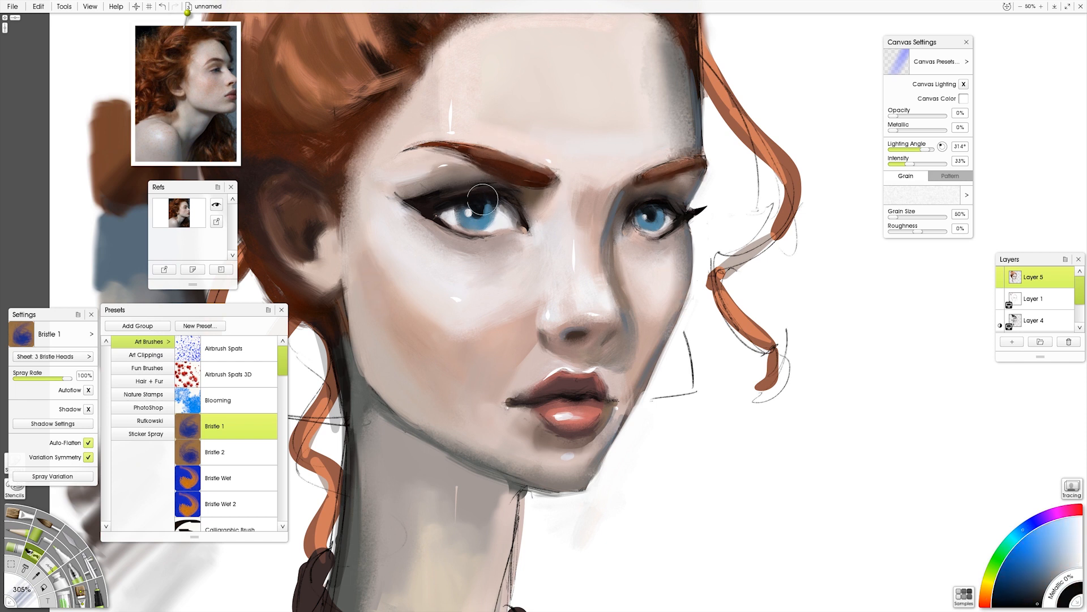
# Repaint the shading beside the nostril and the skin at the near eye's outer corner with colours sampled from the face
pyautogui.keyDown('alt'); pyautogui.click(628, 356); pyautogui.keyUp('alt')
pyautogui.moveTo(595, 359); pyautogui.dragTo(622, 349)
pyautogui.keyDown('alt'); pyautogui.click(614, 342); pyautogui.keyUp('alt')
pyautogui.keyDown('alt'); pyautogui.click(548, 392); pyautogui.keyUp('alt')
pyautogui.keyDown('alt'); pyautogui.click(412, 185); pyautogui.keyUp('alt')
pyautogui.moveTo(400, 194); pyautogui.dragTo(391, 188)
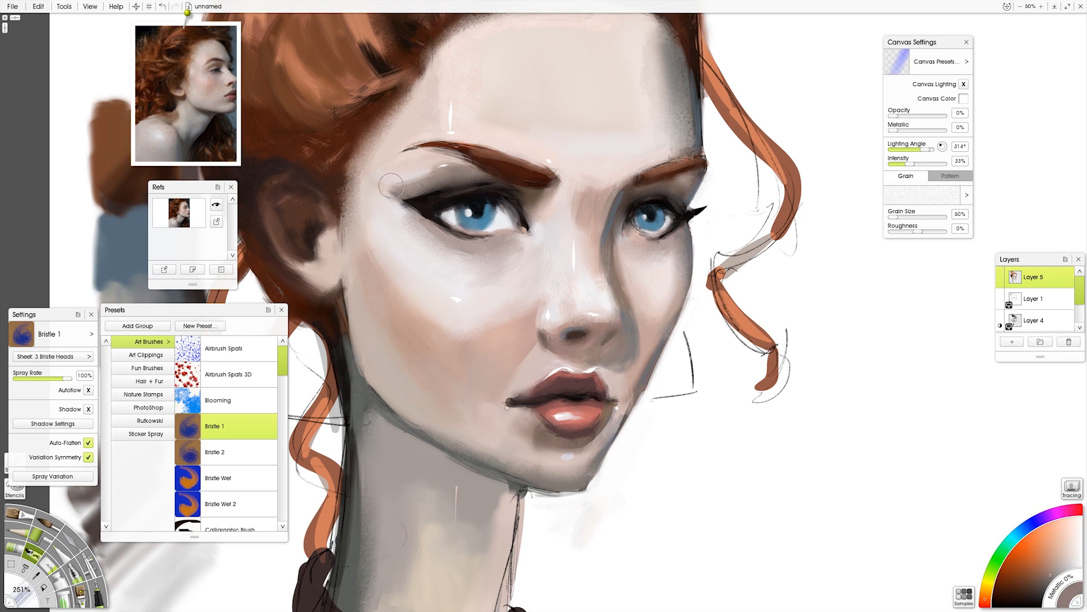
pyautogui.keyDown('alt'); pyautogui.click(419, 153); pyautogui.keyUp('alt')
# Repaint the middle bend of the loose curl on the far side of the face with sampled hair tones
pyautogui.moveTo(616, 348); pyautogui.dragTo(559, 258)
pyautogui.keyDown('alt'); pyautogui.click(727, 133); pyautogui.keyUp('alt')
pyautogui.moveTo(721, 140); pyautogui.dragTo(665, 177)
pyautogui.keyDown('alt'); pyautogui.click(677, 167); pyautogui.keyUp('alt')
pyautogui.keyDown('alt'); pyautogui.click(709, 255); pyautogui.keyUp('alt')
# Draw thin dark strands along the loose curls on both sides of the face with the Ink Pen, setting its smoothing to 23%
pyautogui.press('i')
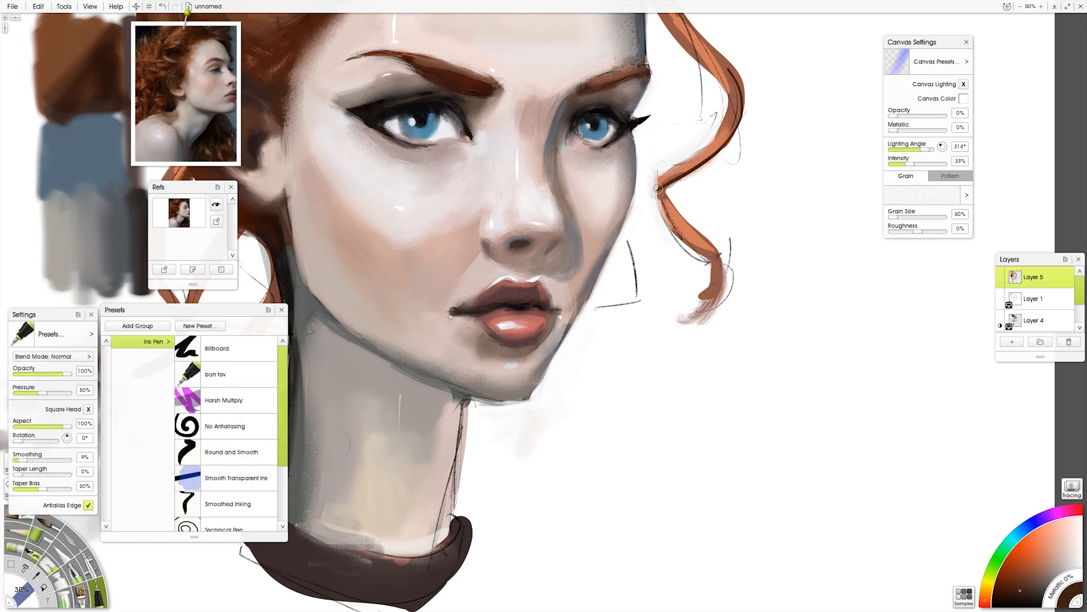
pyautogui.moveTo(646, 34); pyautogui.dragTo(640, 211)
pyautogui.moveTo(621, 131); pyautogui.dragTo(774, 97)
pyautogui.moveTo(303, 367); pyautogui.dragTo(437, 217)
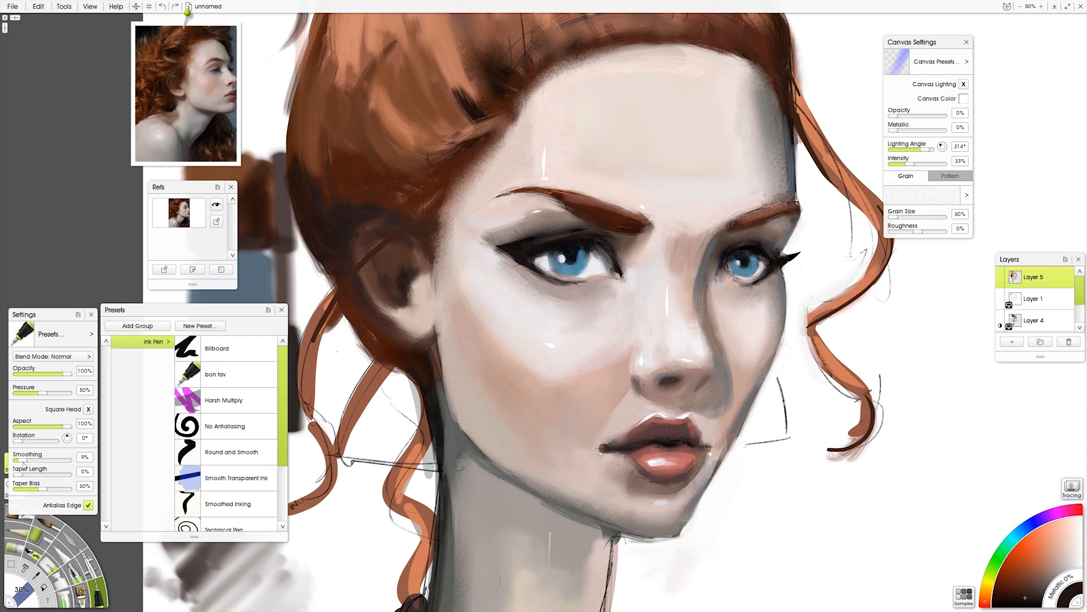
pyautogui.moveTo(18, 460); pyautogui.dragTo(27, 460)
pyautogui.moveTo(954, 374); pyautogui.dragTo(817, 317)
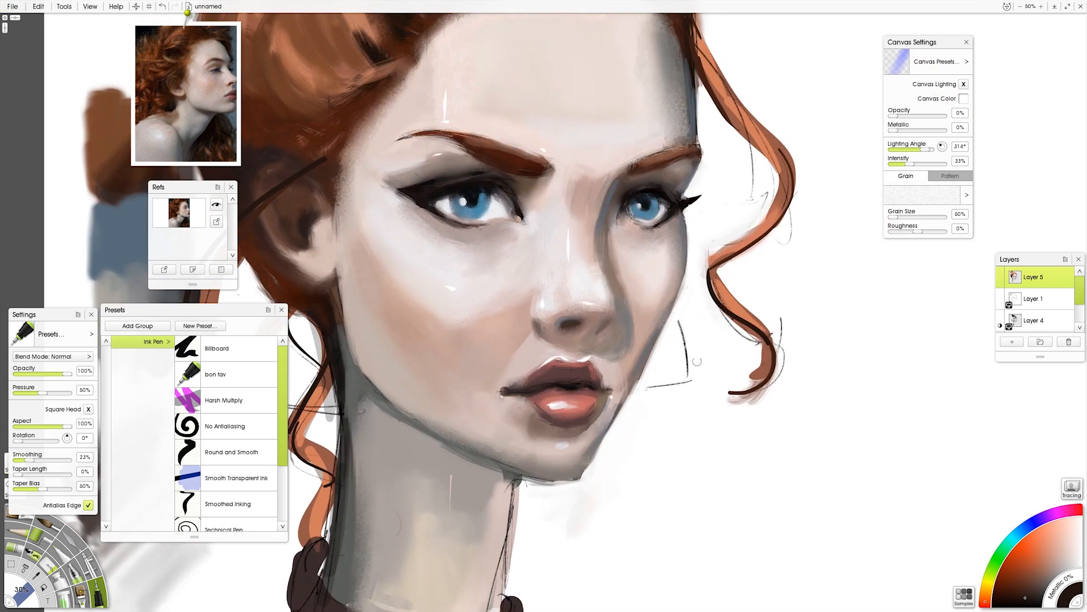
pyautogui.moveTo(697, 361); pyautogui.dragTo(780, 437)
# Save the painting as redd and fill in the loose curls below the ear with brown hair tones
pyautogui.hotkey('ctrl', 's')
pyautogui.press('Return')
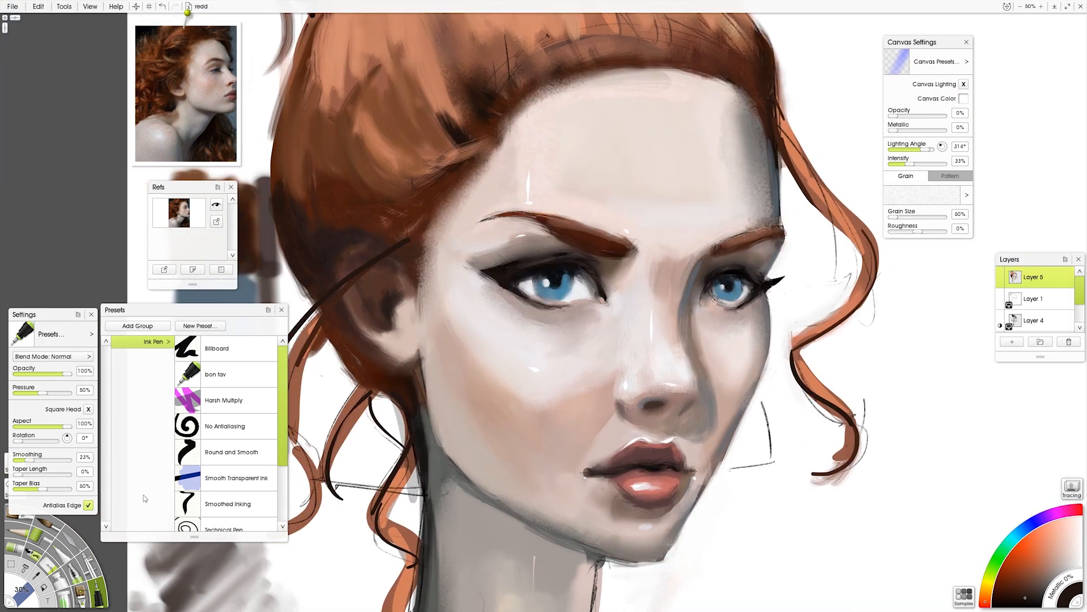
pyautogui.press('b')
pyautogui.moveTo(376, 287); pyautogui.dragTo(493, 255)
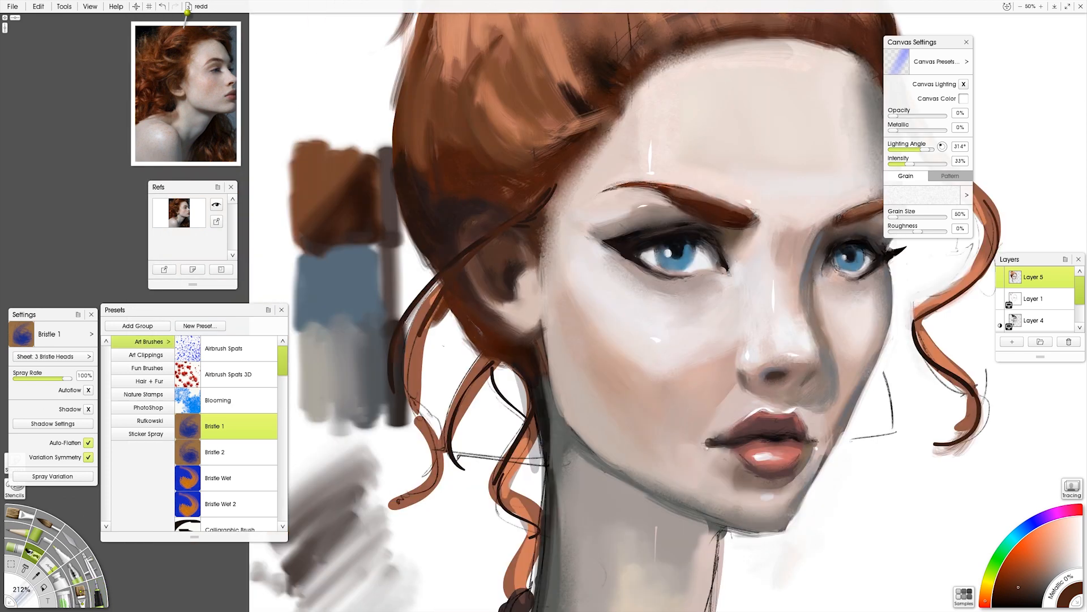
pyautogui.press('o')
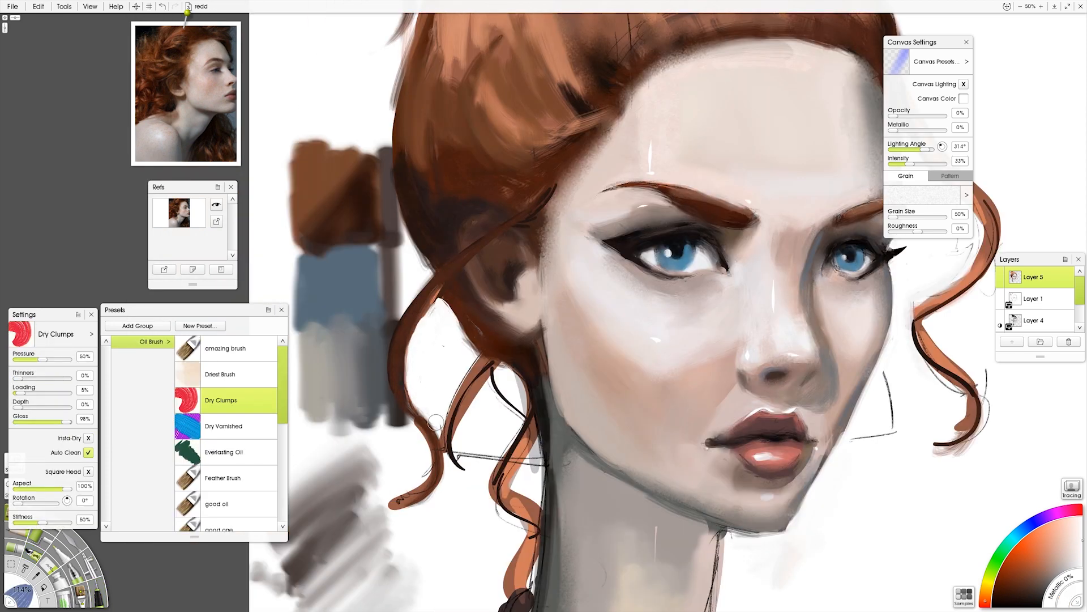
# Erase the colour swatches beside the hair from Layer 2
pyautogui.scroll(-2, 1058, 322)
pyautogui.click(1057, 321)
pyautogui.press('e')
pyautogui.moveTo(340, 162); pyautogui.dragTo(363, 494)
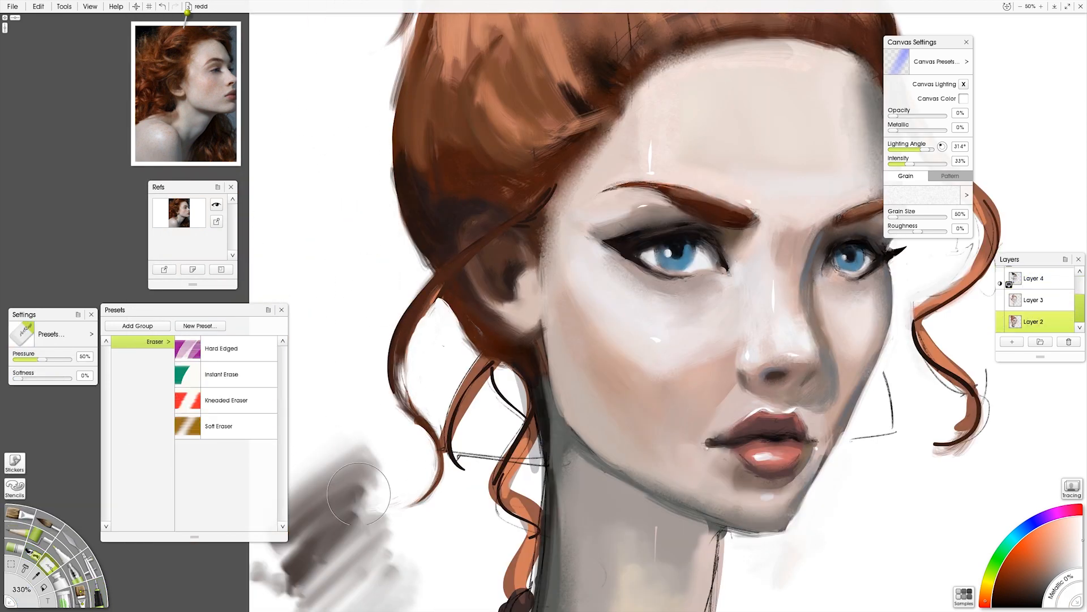
# Brush over the loose strands beside the neck with the Bristle 1 preset and make Layer 5 active
pyautogui.click(1058, 308)
pyautogui.scroll(2, 1058, 308)
pyautogui.moveTo(454, 451); pyautogui.dragTo(399, 470)
pyautogui.press('b')
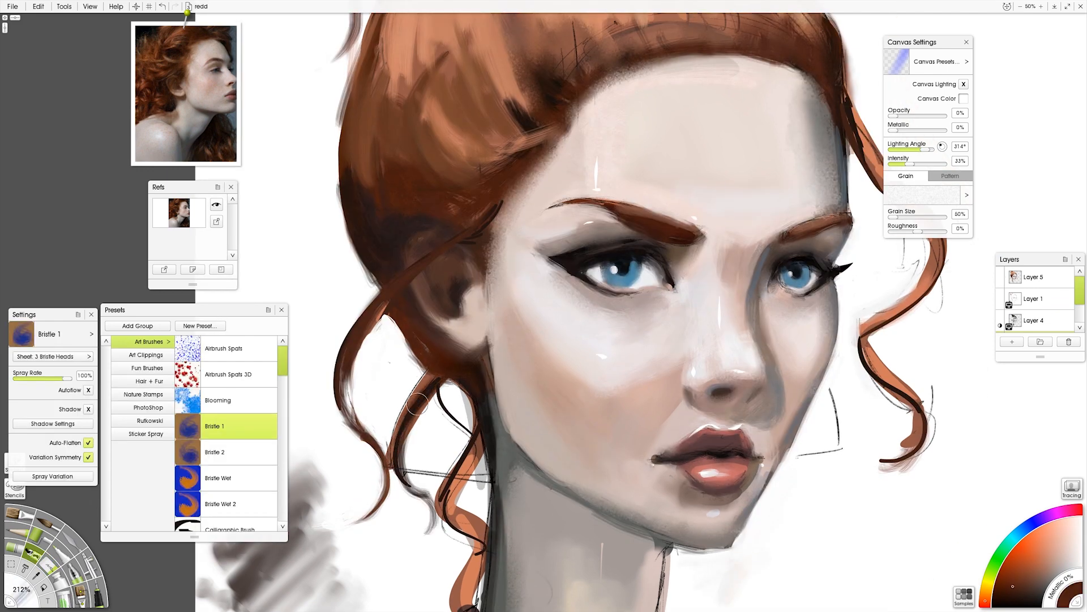
pyautogui.hotkey('ctrl', 'Up')
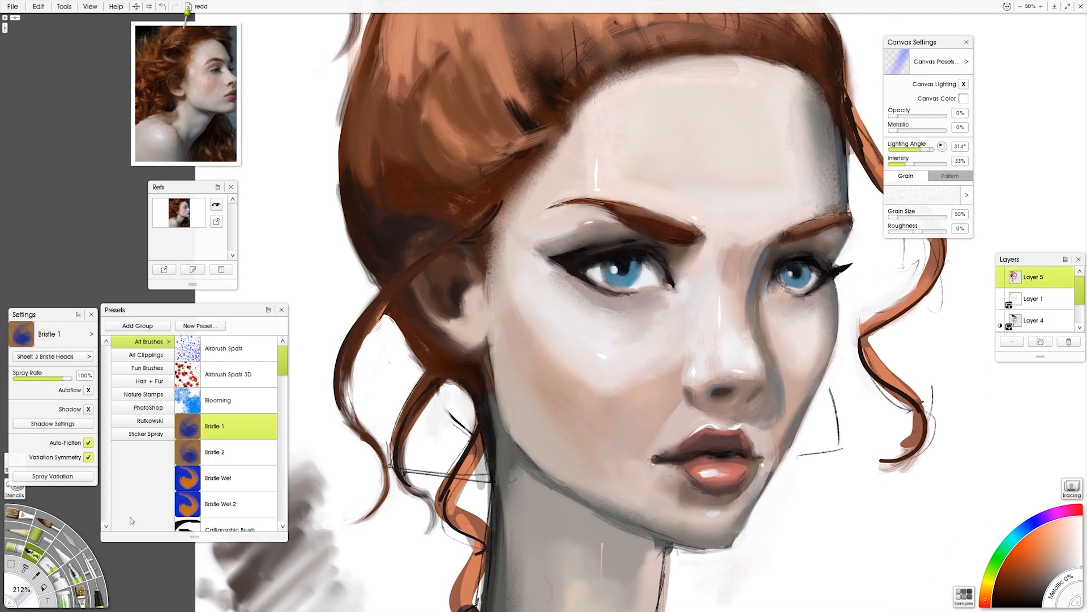
# Refine the curls on both sides of the face with the Dry Clumps oil brush, covering the sketch lines beside them
pyautogui.press('o')
pyautogui.moveTo(442, 470); pyautogui.dragTo(410, 479)
pyautogui.moveTo(438, 389); pyautogui.dragTo(418, 423)
pyautogui.moveTo(858, 333)
pyautogui.mouseDown()
pyautogui.moveTo(896, 479)
pyautogui.moveTo(943, 421)
pyautogui.mouseUp()
pyautogui.moveTo(878, 331); pyautogui.dragTo(928, 300)
# Repaint the upper lip in a sampled red using the Medium Crayon pastel and the Hard Shader pencil
pyautogui.moveTo(486, 467); pyautogui.dragTo(329, 415)
pyautogui.press('c')
pyautogui.keyDown('alt'); pyautogui.click(554, 370); pyautogui.keyUp('alt')
pyautogui.keyDown('alt'); pyautogui.click(586, 391); pyautogui.keyUp('alt')
pyautogui.moveTo(515, 402); pyautogui.dragTo(539, 385)
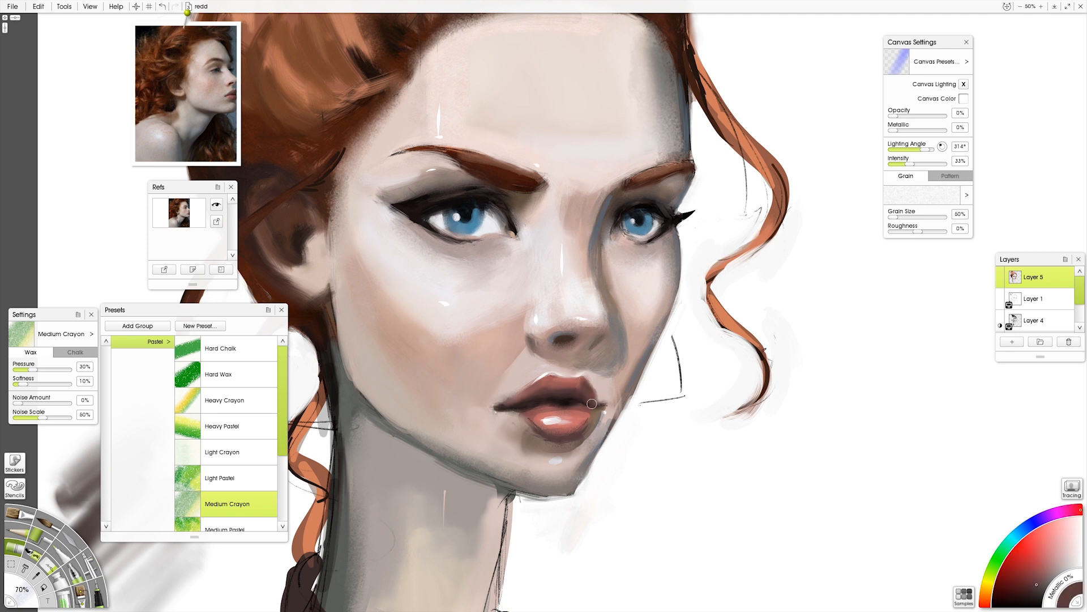
pyautogui.press('k')
pyautogui.press('p')
pyautogui.keyDown('alt'); pyautogui.click(550, 381); pyautogui.keyUp('alt')
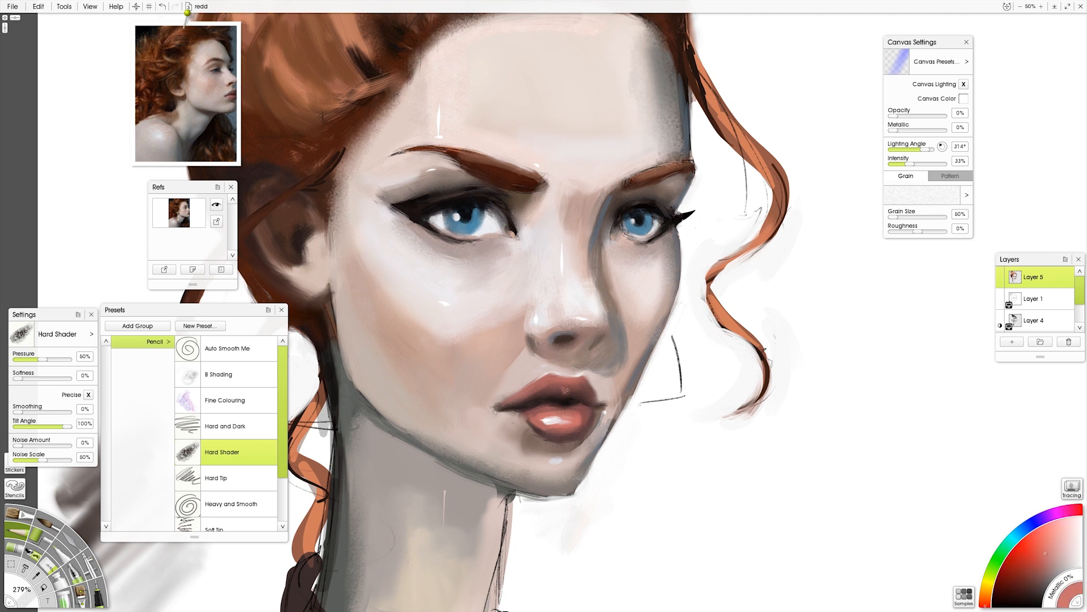
# Blend the skin below the lower lip and around the mouth corner with sampled tones using the Medium Crayon preset
pyautogui.keyDown('alt'); pyautogui.click(522, 451); pyautogui.keyUp('alt')
pyautogui.keyDown('alt'); pyautogui.click(606, 414); pyautogui.keyUp('alt')
pyautogui.press('c')
pyautogui.moveTo(528, 448); pyautogui.dragTo(514, 438)
pyautogui.keyDown('alt'); pyautogui.click(522, 453); pyautogui.keyUp('alt')
# Add a new layer above Layer 5, change its blend mode and brighten both irises with blue
pyautogui.moveTo(527, 503); pyautogui.dragTo(471, 469)
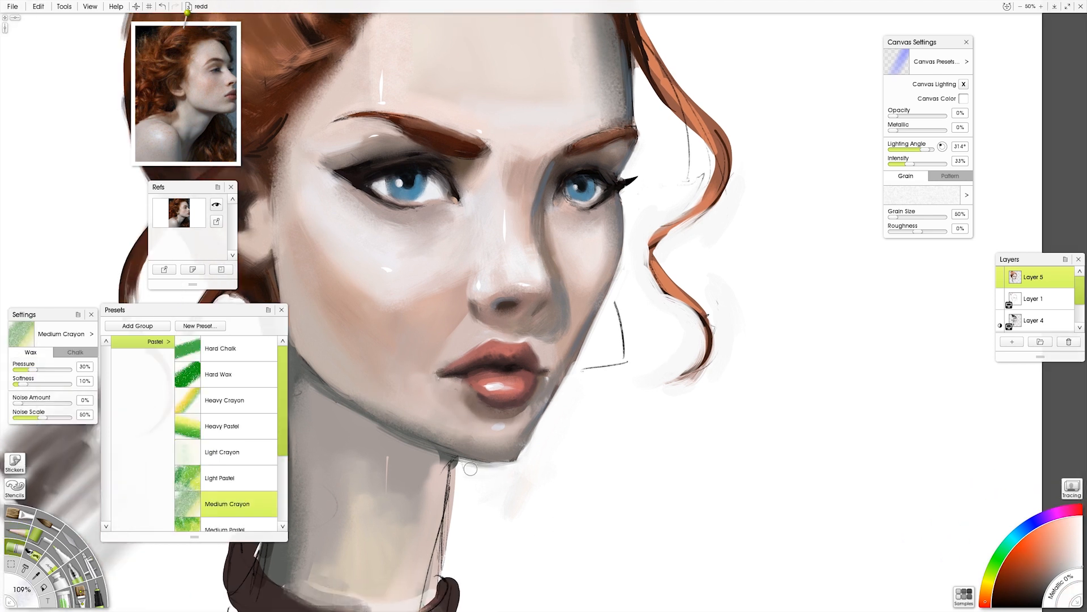
pyautogui.click(1012, 342)
pyautogui.rightClick(1043, 278)
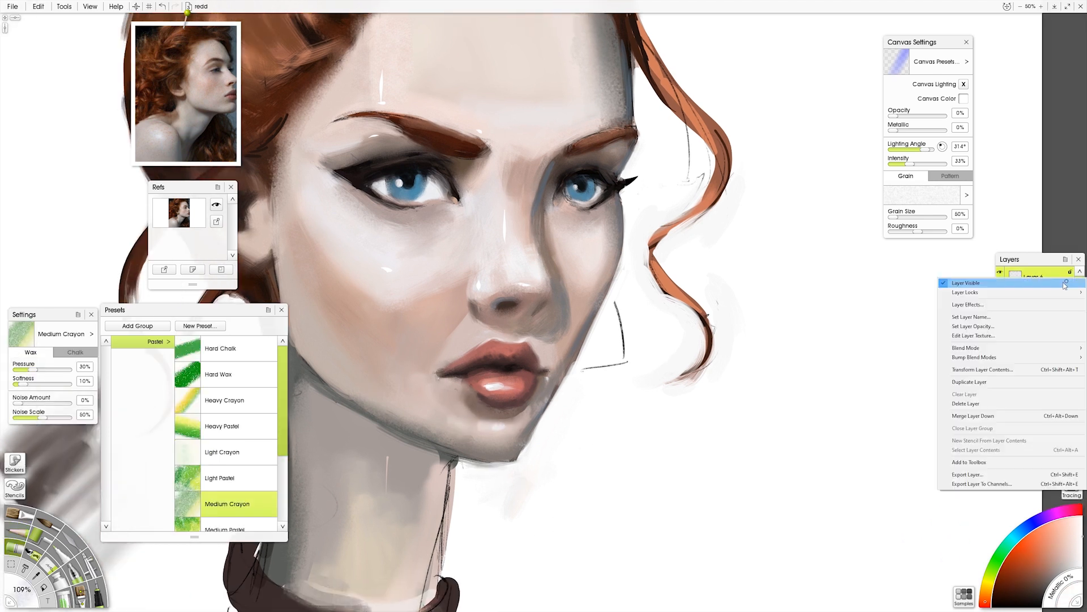
pyautogui.moveTo(961, 348)
pyautogui.click(900, 231)
pyautogui.click(1043, 566)
pyautogui.moveTo(580, 309); pyautogui.dragTo(557, 397)
pyautogui.hotkey('ctrl', 'z')
pyautogui.hotkey('ctrl', 'z')
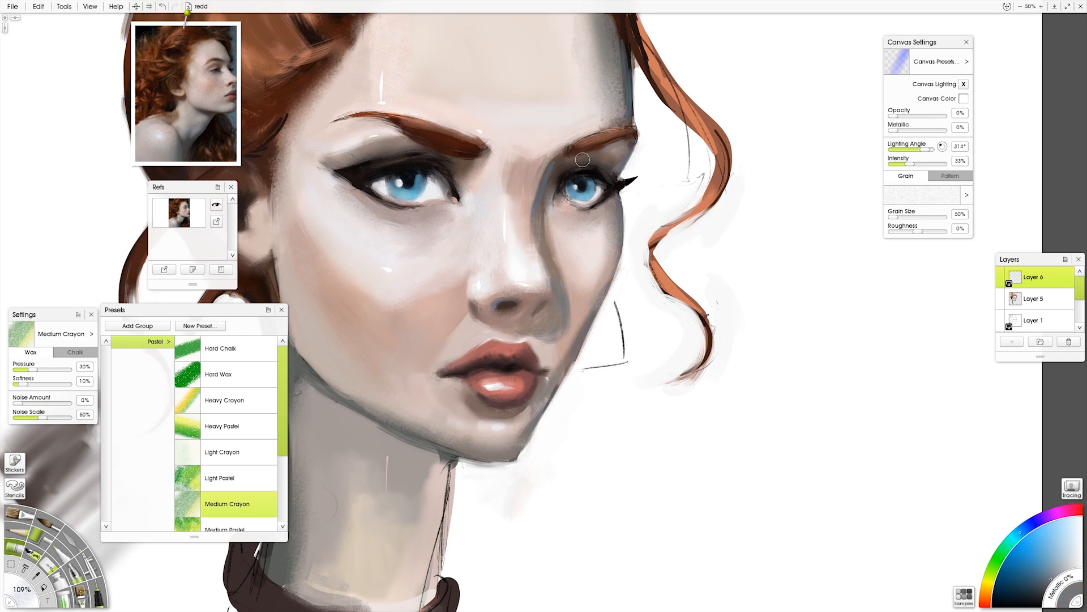
# Add glowing highlights on Layer 6 to the loose curls on both sides of the face
pyautogui.moveTo(655, 247); pyautogui.dragTo(702, 363)
pyautogui.moveTo(715, 140); pyautogui.dragTo(715, 202)
pyautogui.moveTo(725, 161); pyautogui.dragTo(662, 233)
pyautogui.moveTo(453, 255)
pyautogui.mouseDown()
pyautogui.moveTo(574, 310)
pyautogui.moveTo(749, 247)
pyautogui.mouseUp()
pyautogui.moveTo(534, 171); pyautogui.dragTo(443, 271)
pyautogui.moveTo(524, 283); pyautogui.dragTo(495, 341)
# Brighten the forehead and the chin on Layer 6 with an enlarged Medium Crayon brush
pyautogui.moveTo(528, 28); pyautogui.dragTo(479, 193)
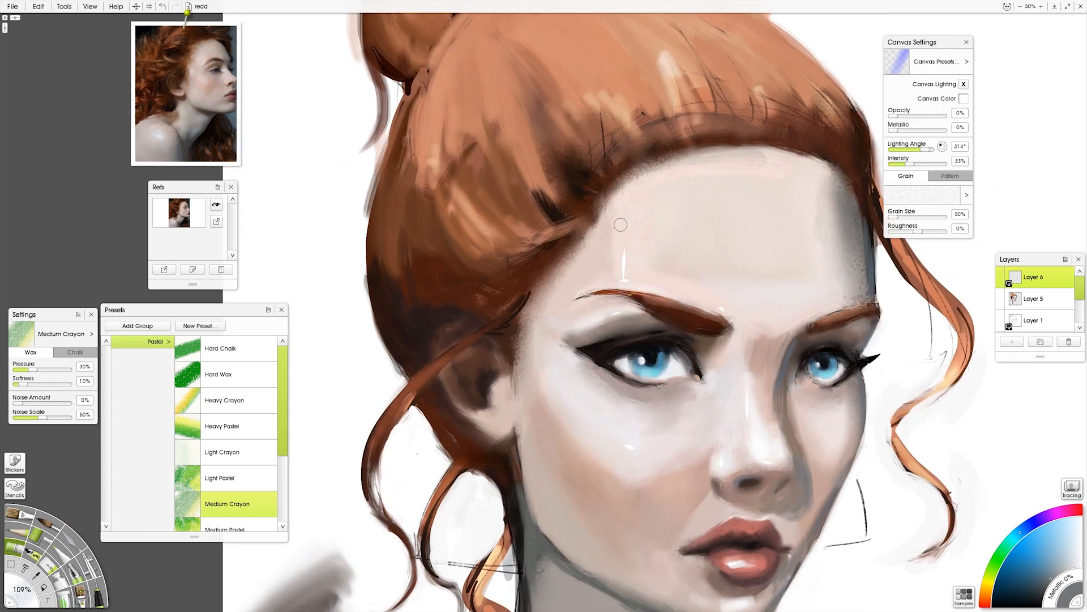
pyautogui.hotkey('ctrl', '-')
pyautogui.moveTo(564, 311); pyautogui.dragTo(616, 281)
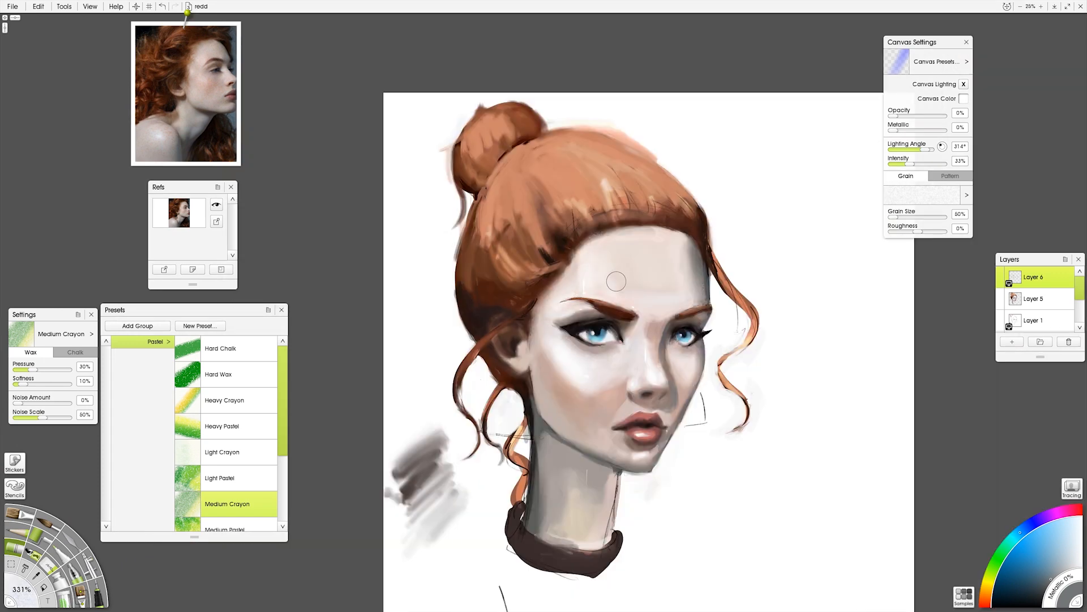
pyautogui.moveTo(627, 462); pyautogui.dragTo(664, 461)
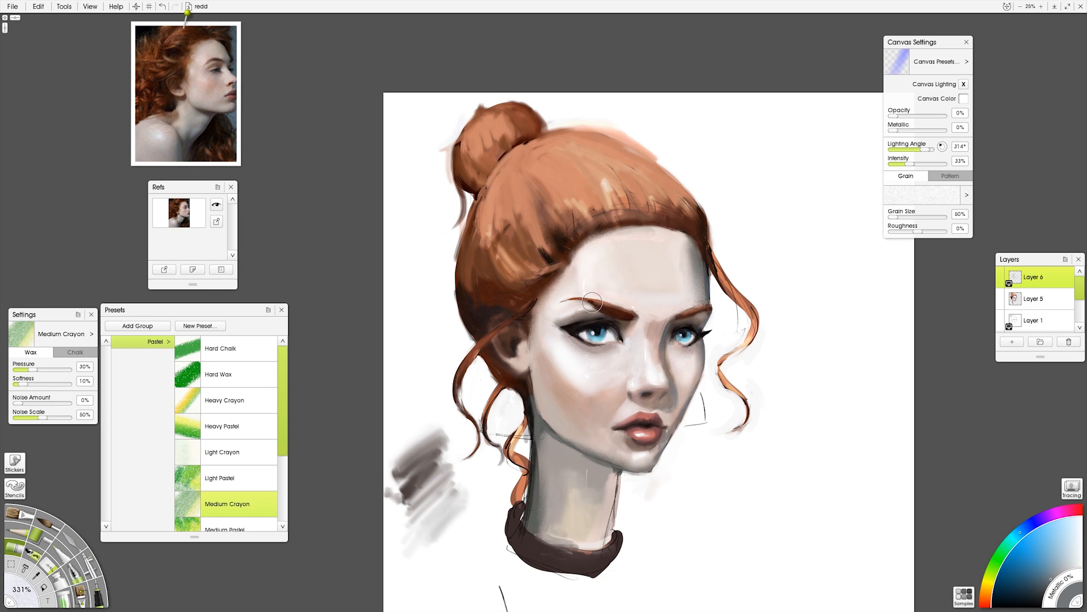
# Check the whole portrait by toggling the visibility of individual layers off and on
pyautogui.press('h')
pyautogui.press('h')
pyautogui.scroll(-3, 1002, 278)
pyautogui.click(1002, 275)
pyautogui.click(1001, 275)
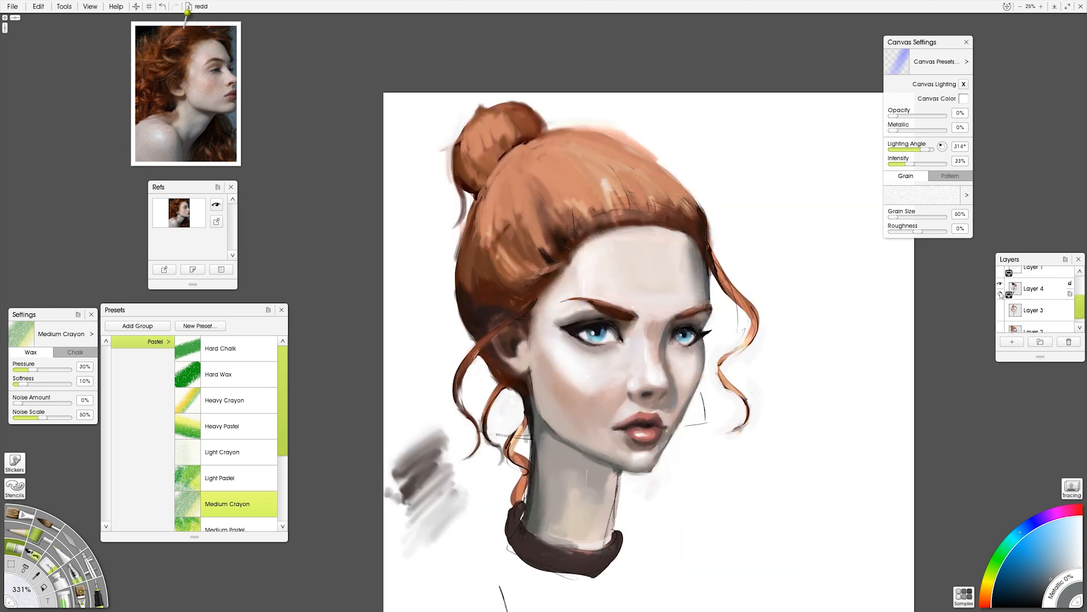
pyautogui.scroll(1, 1002, 276)
pyautogui.click(1001, 275)
pyautogui.click(1002, 276)
# Clear the dark paint smudge from the background beside the neck and make Layer 6 active again
pyautogui.press('r')
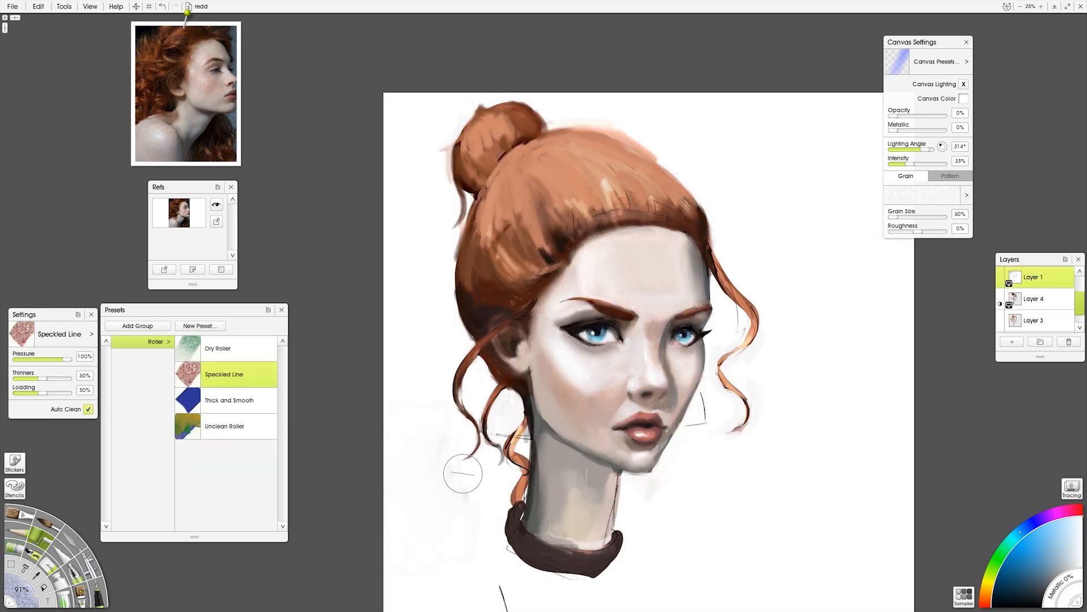
pyautogui.scroll(-1, 1034, 320)
pyautogui.click(1034, 320)
pyautogui.scroll(3, 1035, 283)
pyautogui.click(1034, 277)
# Paint light highlight strokes on the bun, the crown of the hair and the lower neck with the Dry Clumps preset
pyautogui.press('b')
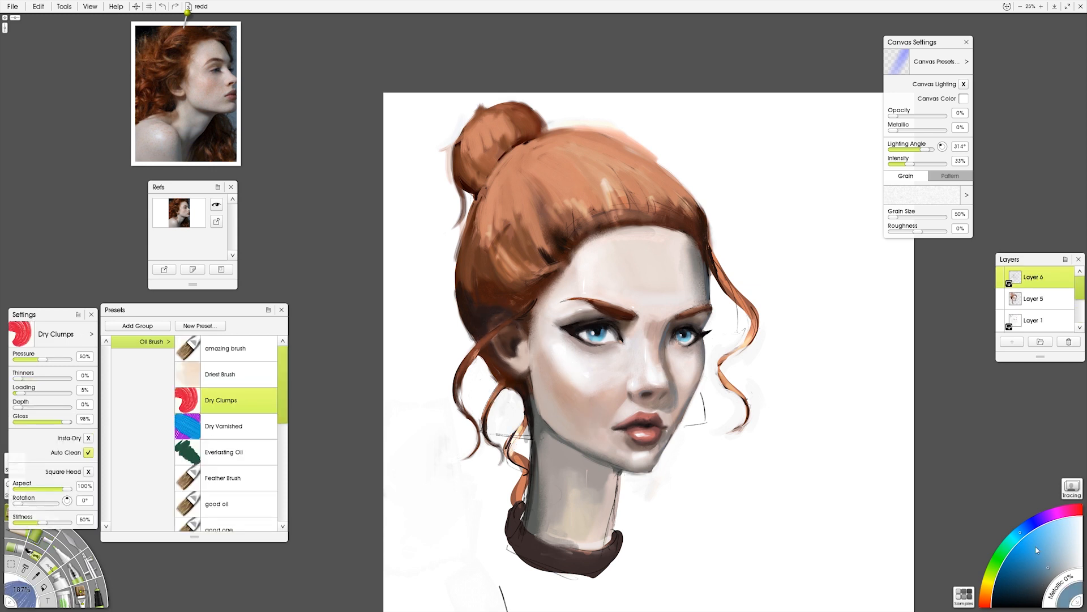
pyautogui.moveTo(521, 174); pyautogui.dragTo(575, 198)
pyautogui.moveTo(581, 516)
pyautogui.mouseDown()
pyautogui.moveTo(591, 546)
pyautogui.moveTo(573, 547)
pyautogui.mouseUp()
pyautogui.keyDown('alt'); pyautogui.click(575, 501); pyautogui.keyUp('alt')
pyautogui.moveTo(569, 127); pyautogui.dragTo(655, 159)
# Paint dark brown strands along the hairline above the forehead on Layer 5 with sampled hair tones
pyautogui.keyDown('alt'); pyautogui.click(563, 254); pyautogui.keyUp('alt')
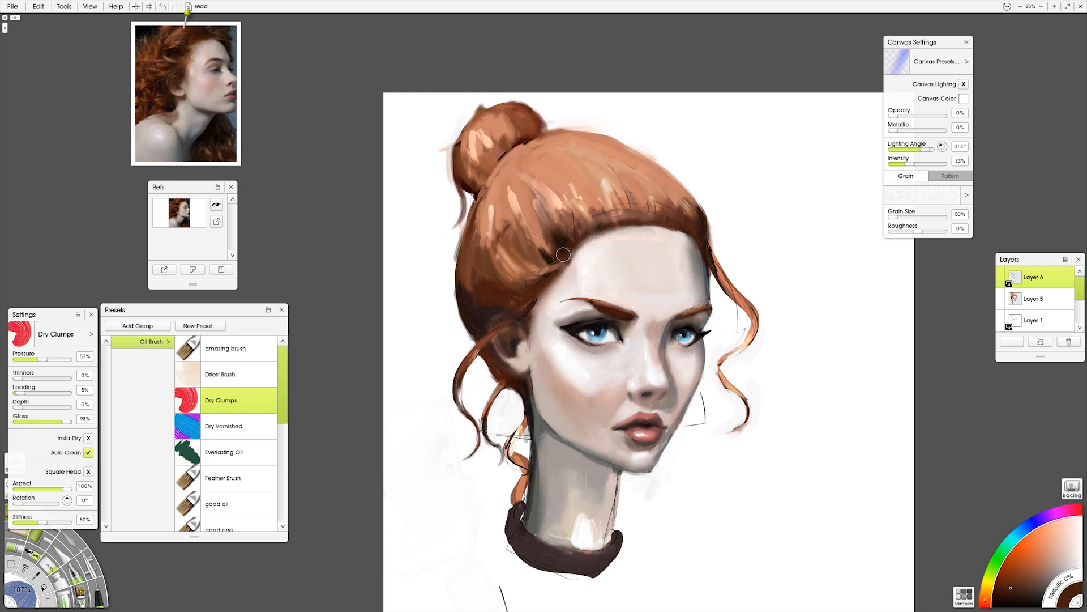
pyautogui.click(1033, 298)
pyautogui.keyDown('alt'); pyautogui.click(492, 330); pyautogui.keyUp('alt')
pyautogui.moveTo(657, 227); pyautogui.dragTo(686, 232)
pyautogui.moveTo(592, 220); pyautogui.dragTo(547, 210)
pyautogui.moveTo(626, 216); pyautogui.dragTo(651, 190)
pyautogui.moveTo(663, 218); pyautogui.dragTo(694, 199)
# Sample skin tones beside the nose and touch up the outer part of the far eye
pyautogui.keyDown('alt'); pyautogui.click(677, 380); pyautogui.keyUp('alt')
pyautogui.keyDown('alt'); pyautogui.click(666, 325); pyautogui.keyUp('alt')
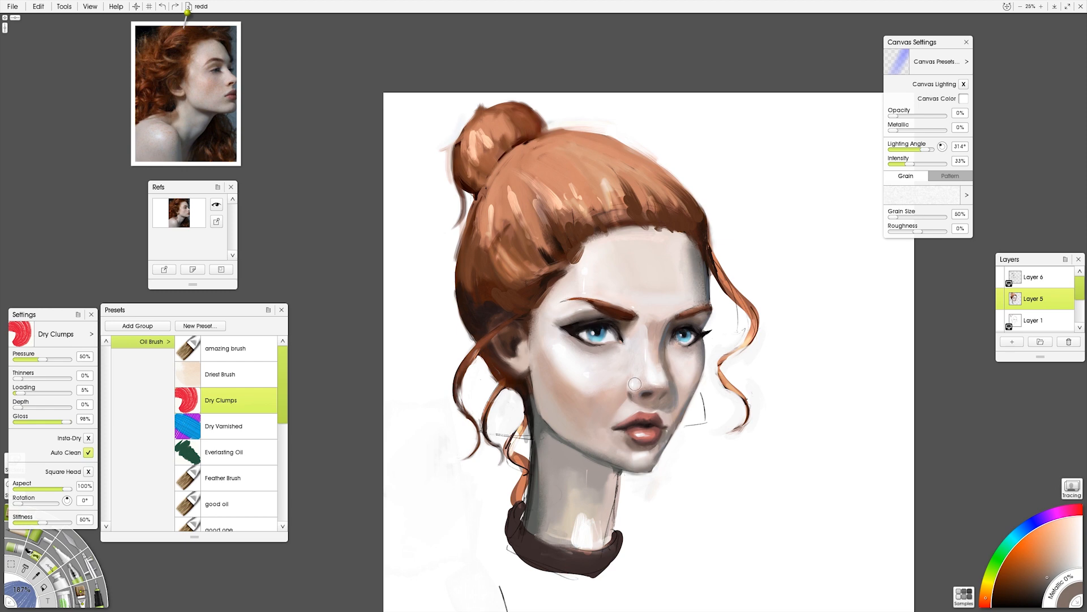
pyautogui.scroll(5, 673, 371)
pyautogui.keyDown('alt'); pyautogui.click(809, 367); pyautogui.keyUp('alt')
pyautogui.moveTo(846, 361); pyautogui.dragTo(869, 368)
# Add near-black strands at the front hairline above the forehead, then sample a brown from the hair
pyautogui.moveTo(823, 322); pyautogui.dragTo(726, 450)
pyautogui.moveTo(605, 144); pyautogui.dragTo(609, 179)
pyautogui.moveTo(660, 156); pyautogui.dragTo(671, 186)
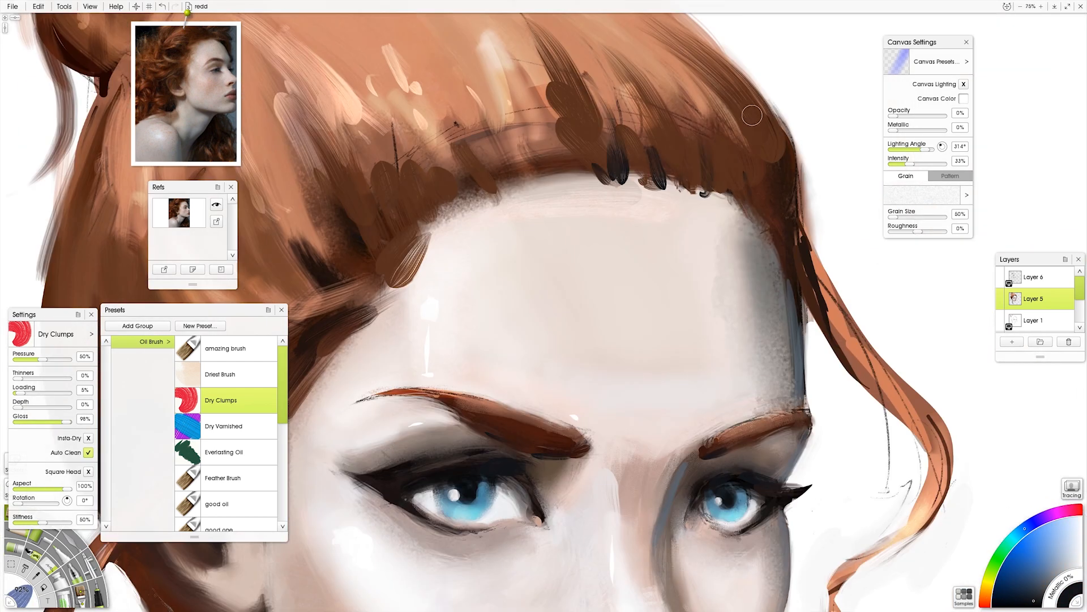
pyautogui.keyDown('alt'); pyautogui.click(755, 111); pyautogui.keyUp('alt')
# Paint the near eye's inner corner and the skin around both inner eye corners with sampled tones
pyautogui.moveTo(427, 359); pyautogui.dragTo(427, 114)
pyautogui.keyDown('alt'); pyautogui.click(685, 259); pyautogui.keyUp('alt')
pyautogui.moveTo(573, 333); pyautogui.dragTo(560, 333)
pyautogui.moveTo(670, 276); pyautogui.dragTo(671, 294)
pyautogui.keyDown('alt'); pyautogui.click(682, 291); pyautogui.keyUp('alt')
pyautogui.keyDown('alt'); pyautogui.click(693, 271); pyautogui.keyUp('alt')
pyautogui.keyDown('alt'); pyautogui.click(506, 287); pyautogui.keyUp('alt')
pyautogui.moveTo(537, 275); pyautogui.dragTo(539, 288)
# Add sampled skin and pink tones to the near eye's inner corner and details to the far eye's iris
pyautogui.keyDown('alt'); pyautogui.click(689, 274); pyautogui.keyUp('alt')
pyautogui.keyDown('alt'); pyautogui.click(599, 492); pyautogui.keyUp('alt')
pyautogui.moveTo(745, 261); pyautogui.dragTo(749, 268)
pyautogui.keyDown('alt'); pyautogui.click(645, 504); pyautogui.keyUp('alt')
pyautogui.moveTo(526, 276); pyautogui.dragTo(529, 282)
pyautogui.keyDown('alt'); pyautogui.click(582, 425); pyautogui.keyUp('alt')
pyautogui.moveTo(756, 263); pyautogui.dragTo(752, 269)
# Define the near eye's lower lid and the upper lids of both eyes with sampled colours
pyautogui.moveTo(418, 271); pyautogui.dragTo(488, 281)
pyautogui.keyDown('alt'); pyautogui.click(487, 274); pyautogui.keyUp('alt')
pyautogui.keyDown('alt'); pyautogui.click(757, 265); pyautogui.keyUp('alt')
pyautogui.keyDown('alt'); pyautogui.click(753, 265); pyautogui.keyUp('alt')
pyautogui.keyDown('alt'); pyautogui.click(541, 288); pyautogui.keyUp('alt')
pyautogui.moveTo(520, 236); pyautogui.dragTo(529, 251)
pyautogui.keyDown('alt'); pyautogui.click(477, 256); pyautogui.keyUp('alt')
pyautogui.moveTo(723, 227); pyautogui.dragTo(743, 238)
# Refine the lower lids and the skin beneath both eyes with sampled colours
pyautogui.moveTo(618, 339); pyautogui.dragTo(731, 272)
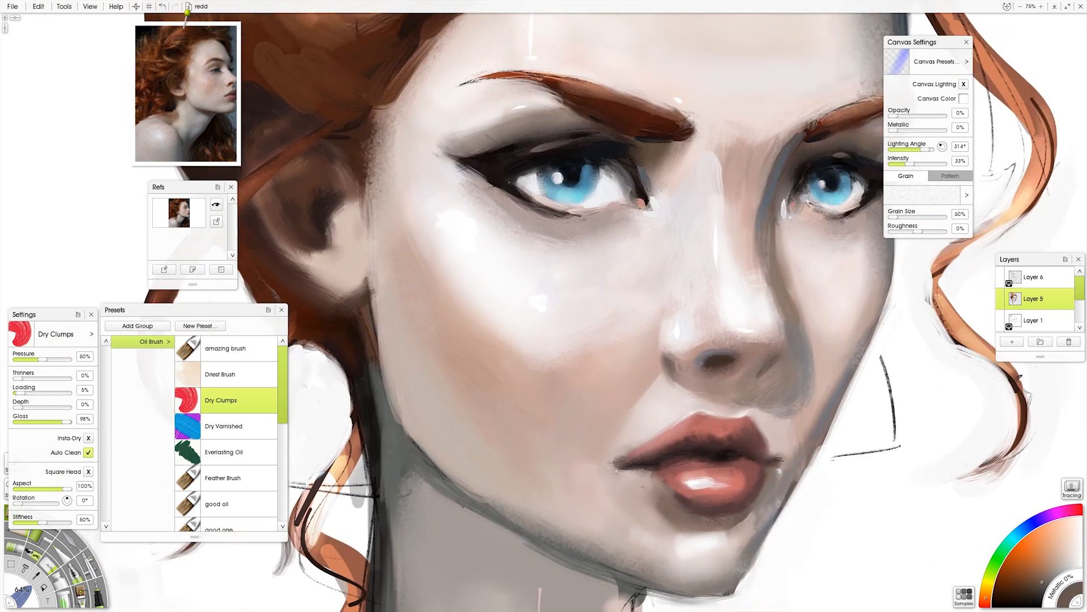
pyautogui.keyDown('alt'); pyautogui.click(545, 180); pyautogui.keyUp('alt')
pyautogui.moveTo(510, 188); pyautogui.dragTo(565, 211)
pyautogui.moveTo(836, 282); pyautogui.dragTo(689, 319)
pyautogui.keyDown('alt'); pyautogui.click(689, 319); pyautogui.keyUp('alt')
pyautogui.keyDown('alt'); pyautogui.click(692, 268); pyautogui.keyUp('alt')
pyautogui.moveTo(678, 257); pyautogui.dragTo(698, 262)
pyautogui.moveTo(414, 258); pyautogui.dragTo(452, 255)
# Smooth the shading between the lower lip and the chin with a sampled skin tone
pyautogui.moveTo(499, 575); pyautogui.dragTo(451, 497)
pyautogui.keyDown('alt'); pyautogui.click(451, 498); pyautogui.keyUp('alt')
pyautogui.moveTo(455, 457)
pyautogui.mouseDown()
pyautogui.moveTo(472, 485)
pyautogui.moveTo(458, 470)
pyautogui.moveTo(494, 493)
pyautogui.moveTo(484, 479)
pyautogui.mouseUp()
# Blend the skin beside the mouth corner with sampled tones using the Hard Chalk and Light Pastel presets
pyautogui.press('c')
pyautogui.click(226, 348)
pyautogui.keyDown('alt'); pyautogui.click(488, 487); pyautogui.keyUp('alt')
pyautogui.keyDown('alt'); pyautogui.click(435, 391); pyautogui.keyUp('alt')
pyautogui.keyDown('alt'); pyautogui.click(416, 405); pyautogui.keyUp('alt')
pyautogui.moveTo(412, 416)
pyautogui.mouseDown()
pyautogui.moveTo(397, 442)
pyautogui.moveTo(394, 420)
pyautogui.mouseUp()
pyautogui.click(226, 477)
pyautogui.keyDown('alt'); pyautogui.click(416, 405); pyautogui.keyUp('alt')
pyautogui.keyDown('alt'); pyautogui.click(478, 299); pyautogui.keyUp('alt')
pyautogui.keyDown('alt'); pyautogui.click(512, 333); pyautogui.keyUp('alt')
# Switch to the Blending Markers pen preset and refine the nostril wing with a dark tone sampled from the nostril
pyautogui.click(60, 551)
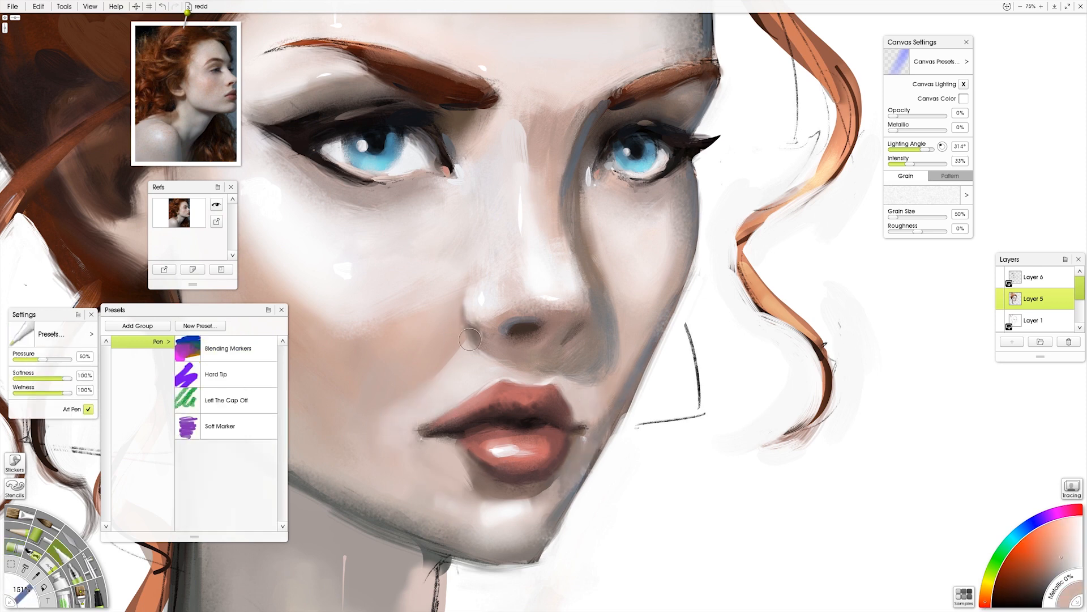
pyautogui.click(232, 350)
pyautogui.keyDown('alt'); pyautogui.click(521, 330); pyautogui.keyUp('alt')
pyautogui.moveTo(466, 311); pyautogui.dragTo(470, 338)
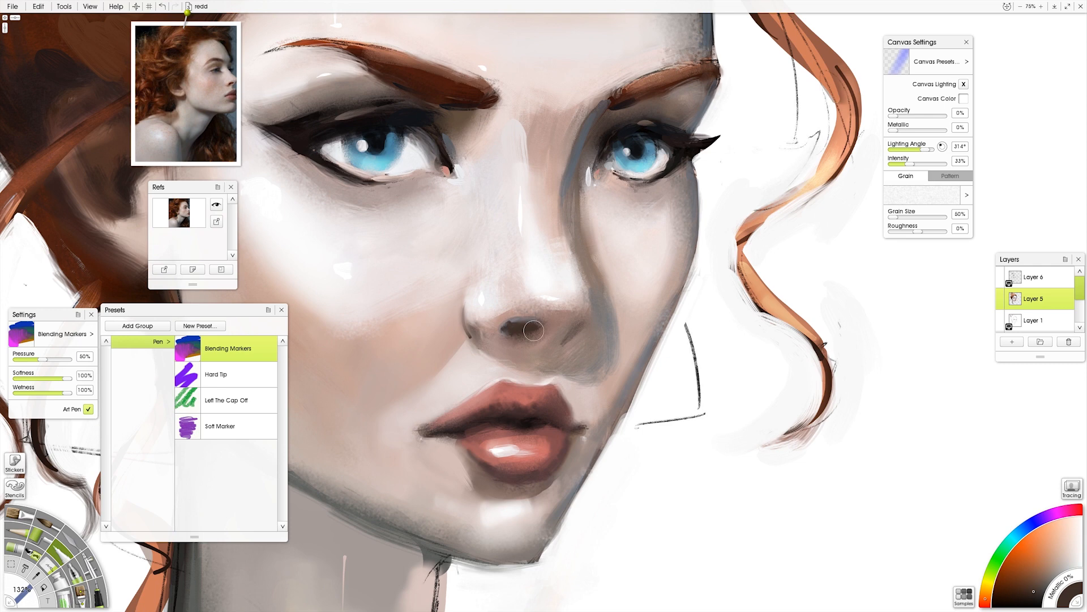
# Deepen the nostril with a dark tone sampled from its shadow
pyautogui.scroll(-3, 534, 356)
pyautogui.keyDown('alt'); pyautogui.click(530, 301); pyautogui.keyUp('alt')
pyautogui.moveTo(526, 301); pyautogui.dragTo(535, 301)
# Add a new layer above the portrait and set its blend mode to Darken
pyautogui.click(1012, 342)
pyautogui.rightClick(1039, 277)
pyautogui.moveTo(967, 348)
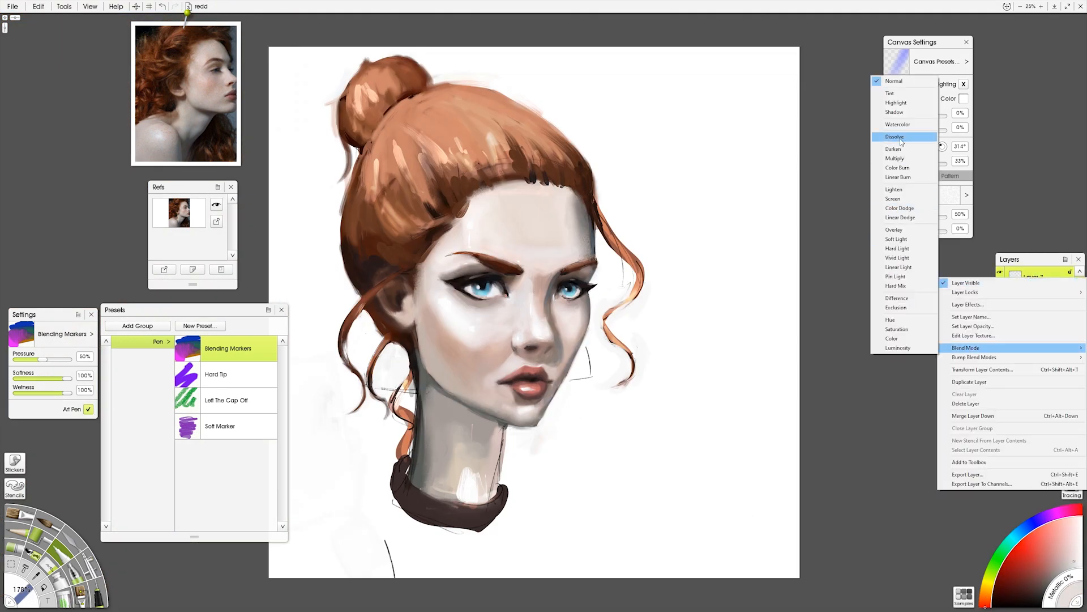
pyautogui.click(903, 149)
# Glaze the forehead, cheek and nose with a pale pink using the Roller and blend it with the palette knife
pyautogui.click(985, 601)
pyautogui.click(1071, 526)
pyautogui.click(35, 533)
pyautogui.moveTo(493, 244); pyautogui.dragTo(424, 328)
pyautogui.moveTo(555, 215); pyautogui.dragTo(510, 397)
pyautogui.click(72, 540)
pyautogui.moveTo(481, 207)
pyautogui.mouseDown()
pyautogui.moveTo(565, 218)
pyautogui.moveTo(572, 294)
pyautogui.mouseUp()
pyautogui.moveTo(441, 244)
pyautogui.mouseDown()
pyautogui.moveTo(416, 318)
pyautogui.moveTo(527, 410)
pyautogui.moveTo(547, 391)
pyautogui.mouseUp()
# Add oil brush touches to the forehead, far cheek and neck, and soften them and the jaw with the palette knife
pyautogui.click(18, 514)
pyautogui.moveTo(567, 275); pyautogui.dragTo(578, 292)
pyautogui.moveTo(484, 188); pyautogui.dragTo(462, 218)
pyautogui.moveTo(464, 422)
pyautogui.mouseDown()
pyautogui.moveTo(464, 481)
pyautogui.moveTo(499, 453)
pyautogui.moveTo(470, 462)
pyautogui.mouseUp()
pyautogui.click(72, 539)
pyautogui.moveTo(433, 382); pyautogui.dragTo(454, 405)
pyautogui.moveTo(504, 391); pyautogui.dragTo(546, 394)
pyautogui.moveTo(484, 190); pyautogui.dragTo(461, 218)
pyautogui.moveTo(567, 275); pyautogui.dragTo(577, 292)
# Try several blend modes on the glaze layer and switch to the Unclean Roller preset
pyautogui.click(1009, 284)
pyautogui.click(1036, 444)
pyautogui.click(1009, 283)
pyautogui.click(1035, 435)
pyautogui.click(1009, 284)
pyautogui.click(1038, 461)
pyautogui.click(1008, 283)
pyautogui.click(1037, 444)
pyautogui.moveTo(1000, 282); pyautogui.dragTo(1000, 300)
pyautogui.click(37, 533)
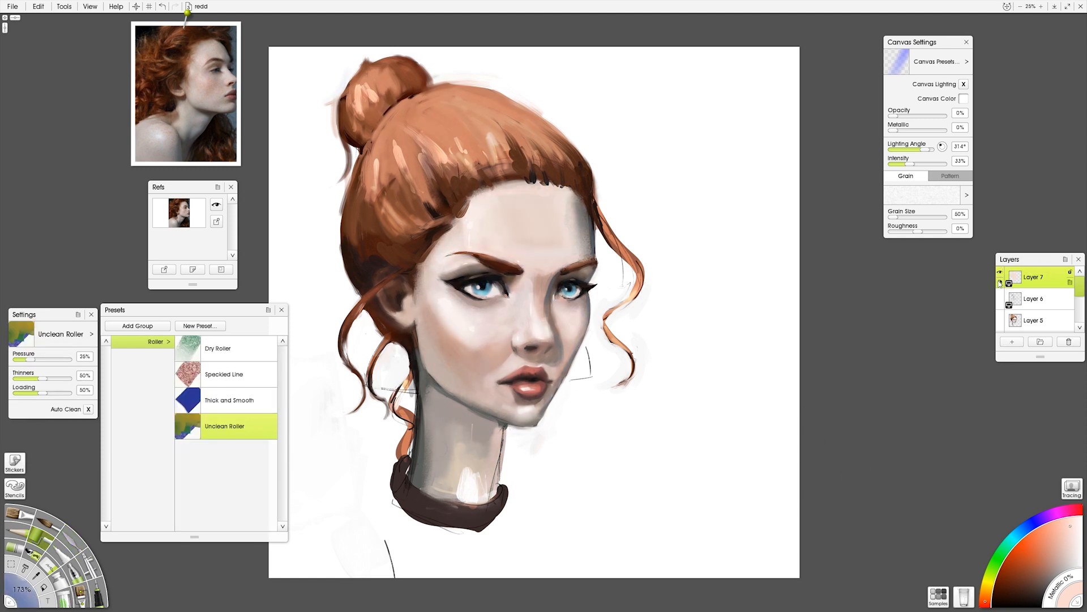
# On Layer 5, paint the hair edge by the ear and the far curl with sampled tones using the Dry Clumps oil brush
pyautogui.click(21, 515)
pyautogui.keyDown('alt'); pyautogui.click(376, 254); pyautogui.keyUp('alt')
pyautogui.click(1036, 299)
pyautogui.click(1036, 320)
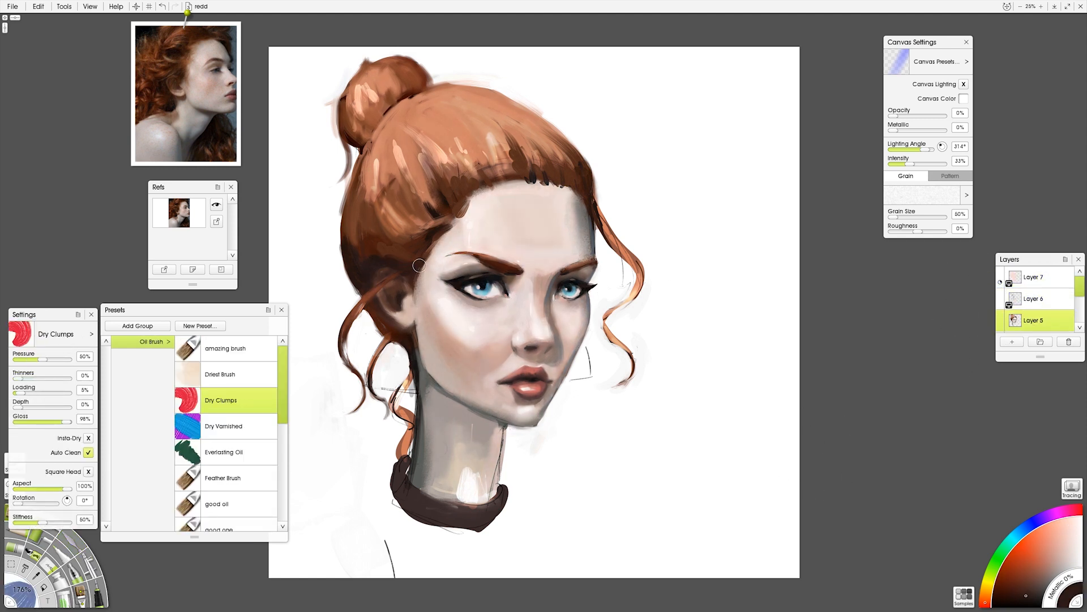
pyautogui.moveTo(416, 272); pyautogui.dragTo(416, 309)
pyautogui.keyDown('alt'); pyautogui.click(556, 193); pyautogui.keyUp('alt')
pyautogui.moveTo(594, 196); pyautogui.dragTo(645, 306)
# Brush sampled hair tones onto the side of the head and the curls hanging below the ear
pyautogui.keyDown('alt'); pyautogui.click(393, 198); pyautogui.keyUp('alt')
pyautogui.moveTo(387, 196); pyautogui.dragTo(412, 224)
pyautogui.moveTo(374, 287); pyautogui.dragTo(353, 312)
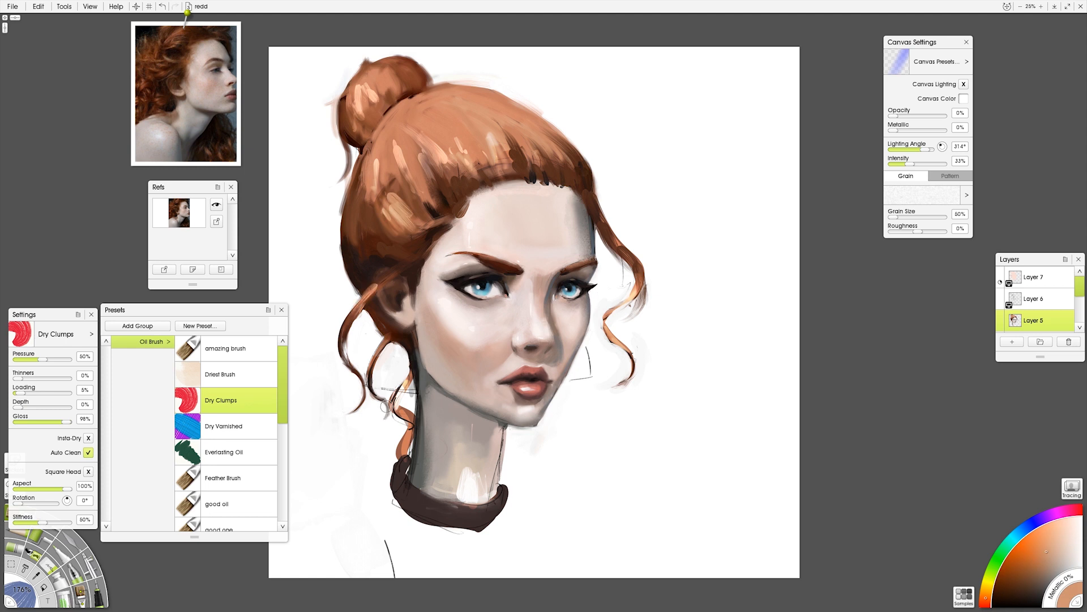
pyautogui.moveTo(388, 350); pyautogui.dragTo(370, 389)
pyautogui.keyDown('alt'); pyautogui.click(363, 363); pyautogui.keyUp('alt')
pyautogui.moveTo(371, 351); pyautogui.dragTo(367, 375)
# Lighten the lower part of the far curl and add sampled strand tones across the side, crown and fringe of the hair
pyautogui.keyDown('alt'); pyautogui.click(612, 311); pyautogui.keyUp('alt')
pyautogui.moveTo(606, 328); pyautogui.dragTo(632, 375)
pyautogui.keyDown('alt'); pyautogui.click(397, 268); pyautogui.keyUp('alt')
pyautogui.moveTo(361, 205)
pyautogui.mouseDown()
pyautogui.moveTo(350, 247)
pyautogui.moveTo(452, 223)
pyautogui.mouseUp()
pyautogui.keyDown('alt'); pyautogui.click(422, 250); pyautogui.keyUp('alt')
pyautogui.keyDown('alt'); pyautogui.click(482, 215); pyautogui.keyUp('alt')
pyautogui.moveTo(411, 164); pyautogui.dragTo(431, 210)
pyautogui.moveTo(547, 152); pyautogui.dragTo(564, 181)
# Paint over the front edge of the neck with skin tones sampled from it
pyautogui.keyDown('alt'); pyautogui.click(494, 448); pyautogui.keyUp('alt')
pyautogui.moveTo(504, 433)
pyautogui.mouseDown()
pyautogui.moveTo(500, 486)
pyautogui.moveTo(482, 474)
pyautogui.mouseUp()
pyautogui.keyDown('alt'); pyautogui.click(488, 436); pyautogui.keyUp('alt')
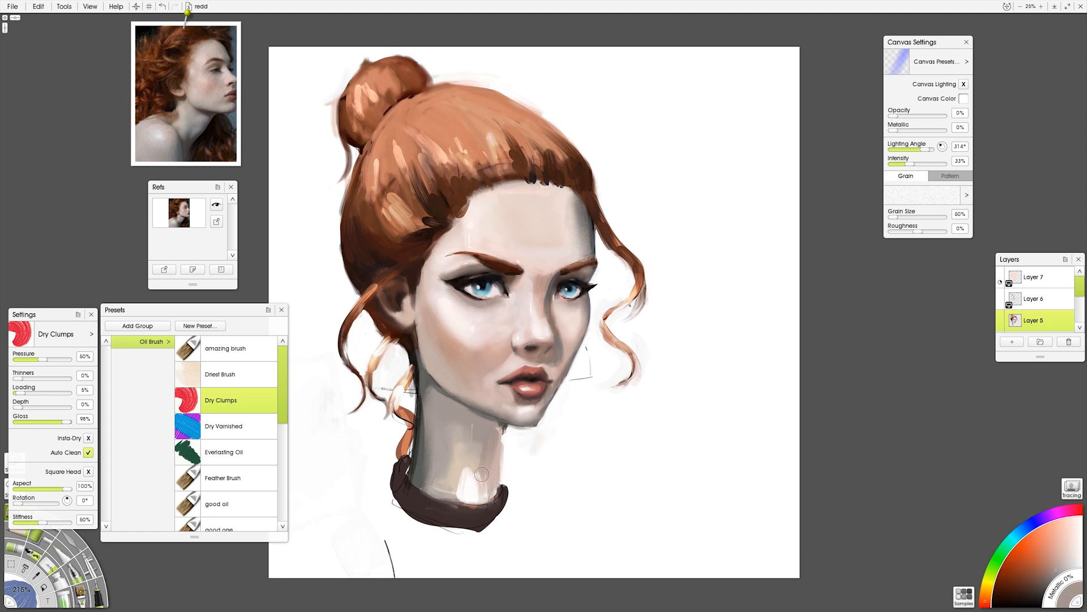
pyautogui.keyDown('alt'); pyautogui.click(568, 291); pyautogui.keyUp('alt')
pyautogui.moveTo(580, 358); pyautogui.dragTo(583, 368)
pyautogui.moveTo(47, 314); pyautogui.dragTo(46, 270)
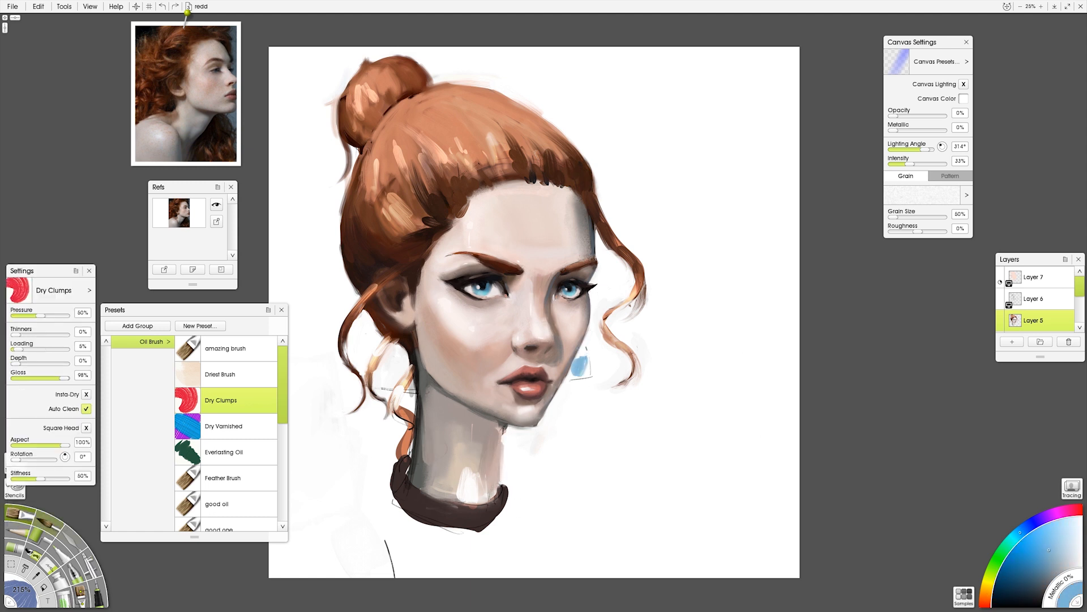
pyautogui.click(97, 592)
pyautogui.moveTo(40, 417); pyautogui.dragTo(22, 417)
pyautogui.hotkey('ctrl', 'z')
pyautogui.hotkey('ctrl', 'z')
pyautogui.hotkey('ctrl', 'z')
# Cover the bright highlight at the base of the neck with a sampled skin tone using the oil brush
pyautogui.keyDown('alt'); pyautogui.click(488, 442); pyautogui.keyUp('alt')
pyautogui.click(1037, 278)
pyautogui.click(1037, 299)
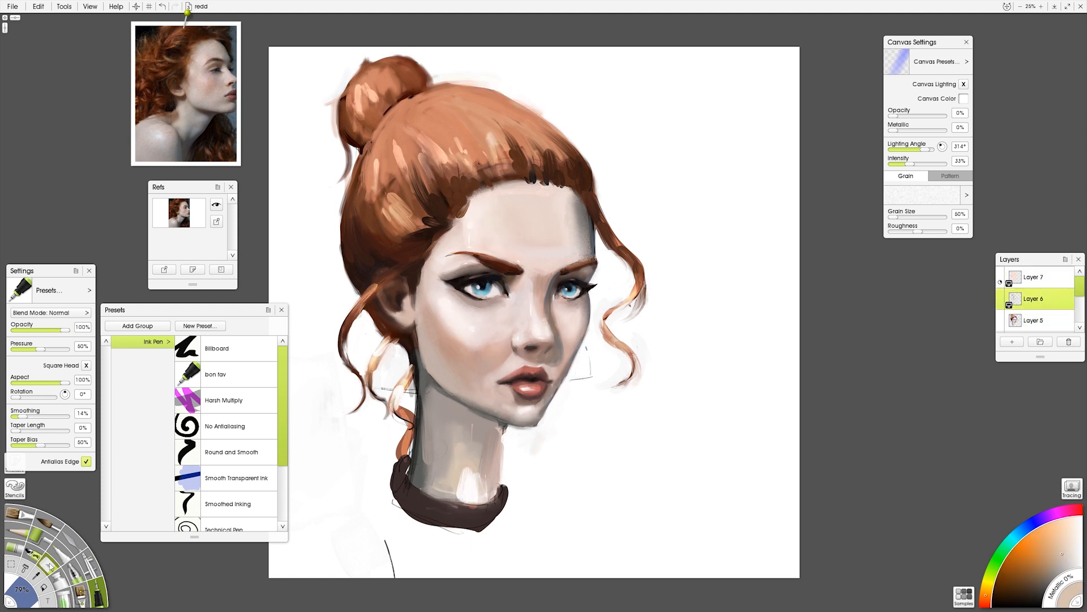
pyautogui.click(50, 566)
pyautogui.click(18, 514)
pyautogui.moveTo(466, 471); pyautogui.dragTo(471, 496)
# Paint the collar black along its side, inner rim and underside on Layer 5 with the oil brush and ink pen
pyautogui.click(995, 607)
pyautogui.moveTo(402, 477); pyautogui.dragTo(401, 499)
pyautogui.click(1031, 320)
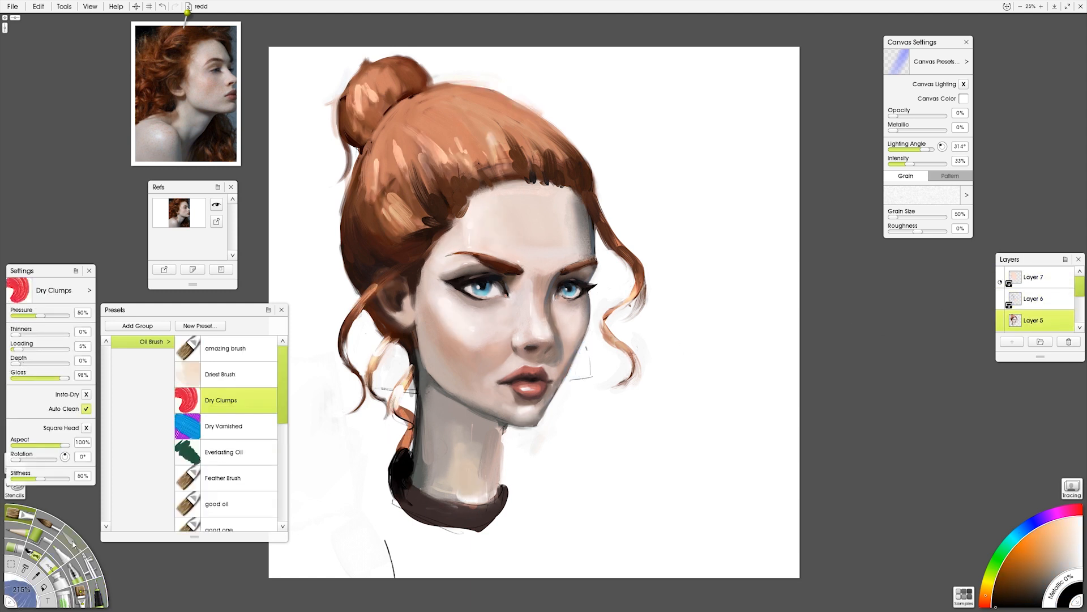
pyautogui.click(97, 592)
pyautogui.moveTo(415, 437)
pyautogui.mouseDown()
pyautogui.moveTo(410, 485)
pyautogui.moveTo(467, 503)
pyautogui.mouseUp()
pyautogui.keyDown('alt'); pyautogui.click(465, 469); pyautogui.keyUp('alt')
pyautogui.click(1041, 607)
pyautogui.moveTo(448, 502); pyautogui.dragTo(497, 494)
pyautogui.keyDown('alt'); pyautogui.click(406, 488); pyautogui.keyUp('alt')
pyautogui.moveTo(403, 482); pyautogui.dragTo(464, 524)
# Darken the edge in front of the ear with a sampled brown using the Smooth Transparent Ink preset
pyautogui.keyDown('alt'); pyautogui.click(410, 343); pyautogui.keyUp('alt')
pyautogui.click(237, 478)
pyautogui.moveTo(421, 269); pyautogui.dragTo(418, 306)
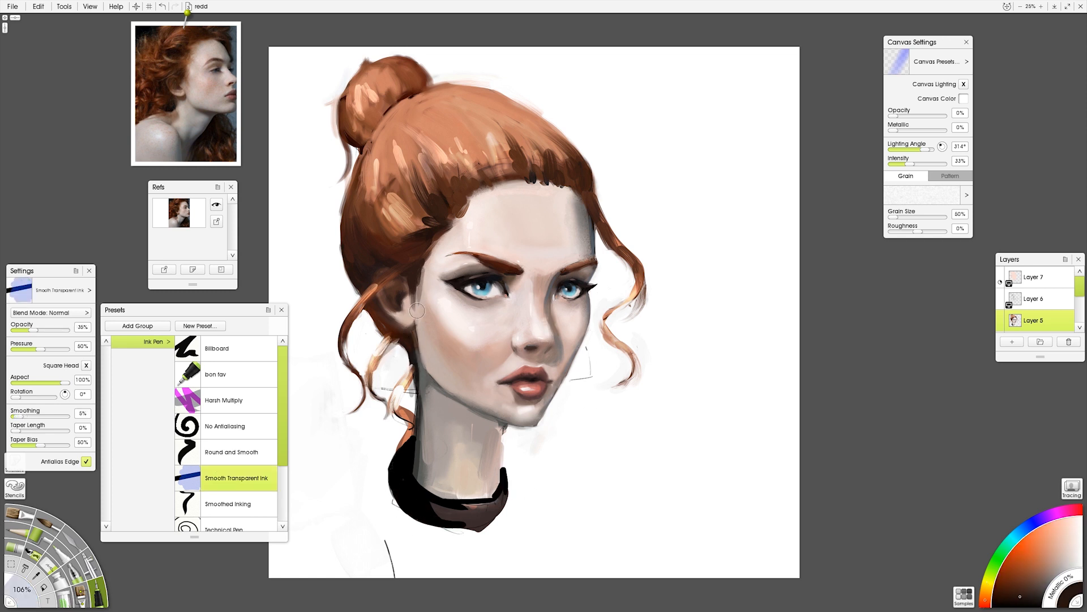
# Soften the hairline, far temple edge and nose shading with the Frosted Spots palette knife preset
pyautogui.click(71, 540)
pyautogui.moveTo(569, 186)
pyautogui.mouseDown()
pyautogui.moveTo(581, 222)
pyautogui.moveTo(575, 213)
pyautogui.mouseUp()
pyautogui.moveTo(583, 249); pyautogui.dragTo(577, 264)
pyautogui.moveTo(529, 312); pyautogui.dragTo(525, 312)
pyautogui.moveTo(586, 240); pyautogui.dragTo(585, 227)
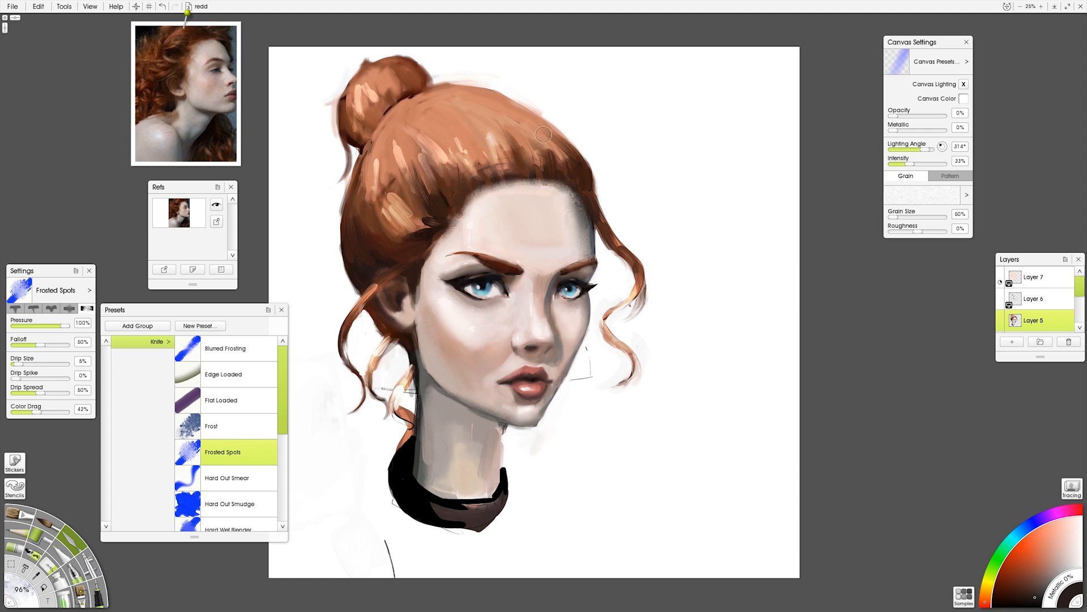
# Paint the hair edge from the temple to the ear with sampled tones using the Driest Brush oil preset
pyautogui.click(19, 514)
pyautogui.keyDown('alt'); pyautogui.click(454, 231); pyautogui.keyUp('alt')
pyautogui.click(237, 375)
pyautogui.keyDown('alt'); pyautogui.click(432, 259); pyautogui.keyUp('alt')
pyautogui.moveTo(458, 217); pyautogui.dragTo(418, 318)
pyautogui.keyDown('alt'); pyautogui.click(438, 312); pyautogui.keyUp('alt')
# Add strands to the crown and the top of the far curl with sampled hair tones
pyautogui.keyDown('alt'); pyautogui.click(478, 211); pyautogui.keyUp('alt')
pyautogui.moveTo(480, 169); pyautogui.dragTo(459, 142)
pyautogui.moveTo(510, 150); pyautogui.dragTo(501, 129)
pyautogui.keyDown('alt'); pyautogui.click(498, 125); pyautogui.keyUp('alt')
pyautogui.moveTo(611, 246); pyautogui.dragTo(599, 226)
# Shade the far side of the nose with a tone sampled from its shadow
pyautogui.keyDown('alt'); pyautogui.click(549, 311); pyautogui.keyUp('alt')
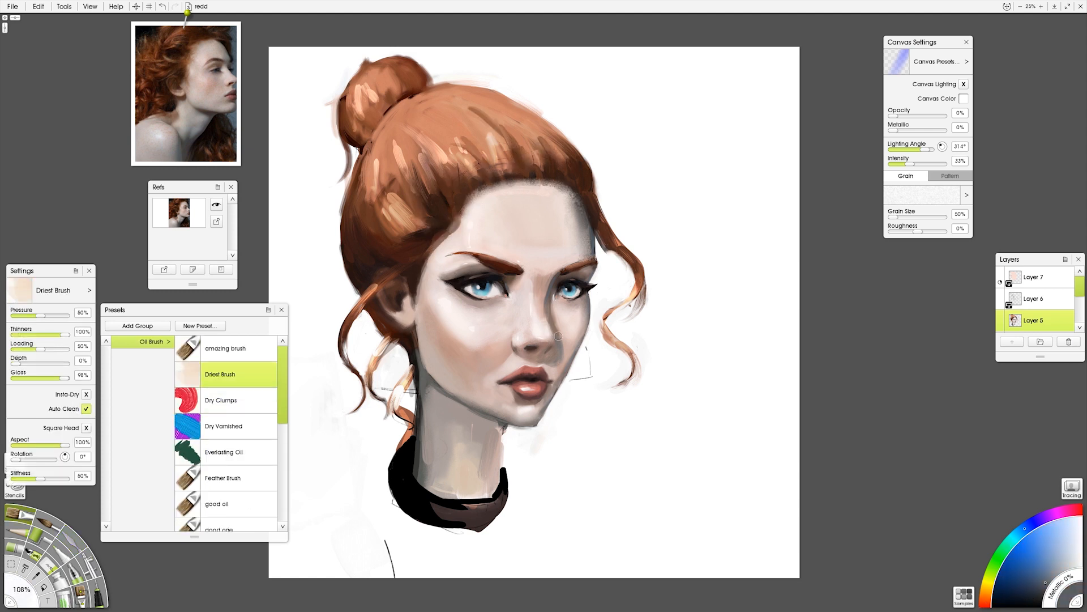
pyautogui.moveTo(549, 311); pyautogui.dragTo(555, 337)
pyautogui.press('h')
pyautogui.press('h')
pyautogui.keyDown('alt'); pyautogui.click(534, 298); pyautogui.keyUp('alt')
# Refine the nose bridge and the skin toward the far eye with sampled tones, then select the Frosted Spots palette knife
pyautogui.click(98, 594)
pyautogui.keyDown('alt'); pyautogui.click(479, 346); pyautogui.keyUp('alt')
pyautogui.moveTo(568, 259)
pyautogui.mouseDown()
pyautogui.moveTo(503, 253)
pyautogui.moveTo(528, 300)
pyautogui.mouseUp()
pyautogui.click(14, 547)
pyautogui.click(72, 540)
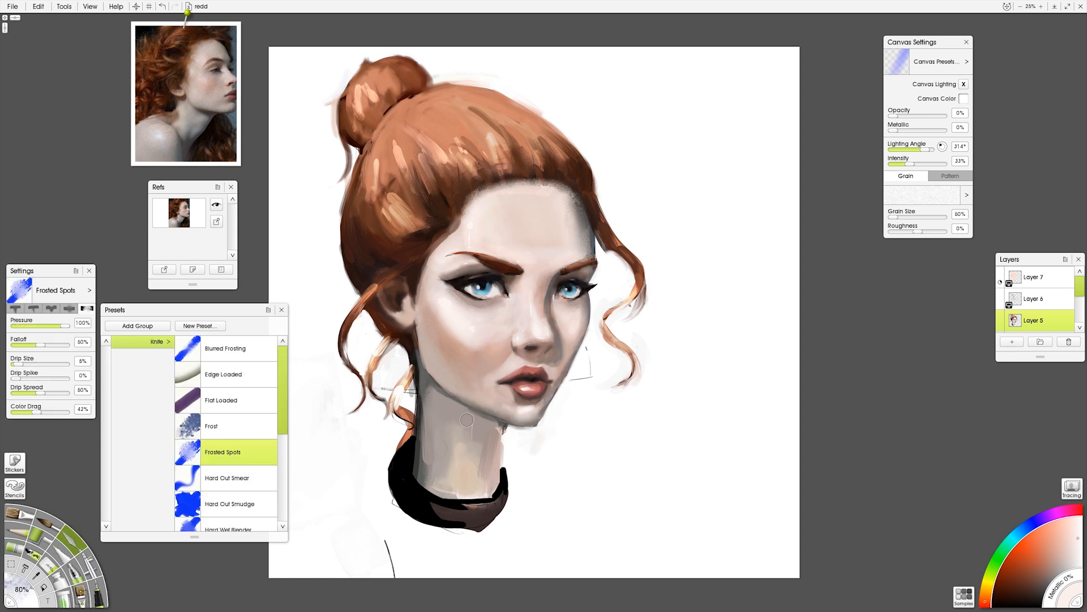
pyautogui.press('o')
pyautogui.click(14, 548)
pyautogui.moveTo(556, 273); pyautogui.dragTo(546, 310)
pyautogui.click(73, 541)
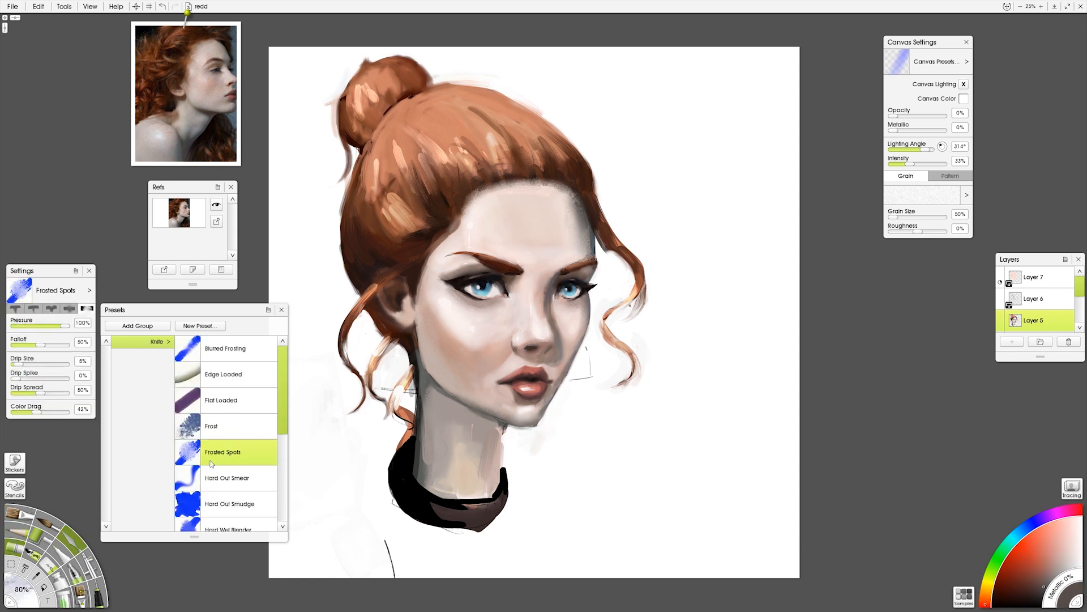
# Switch to the Hard Shader pencil preset and touch up the nostril area with tones sampled around the nose and lips
pyautogui.press('p')
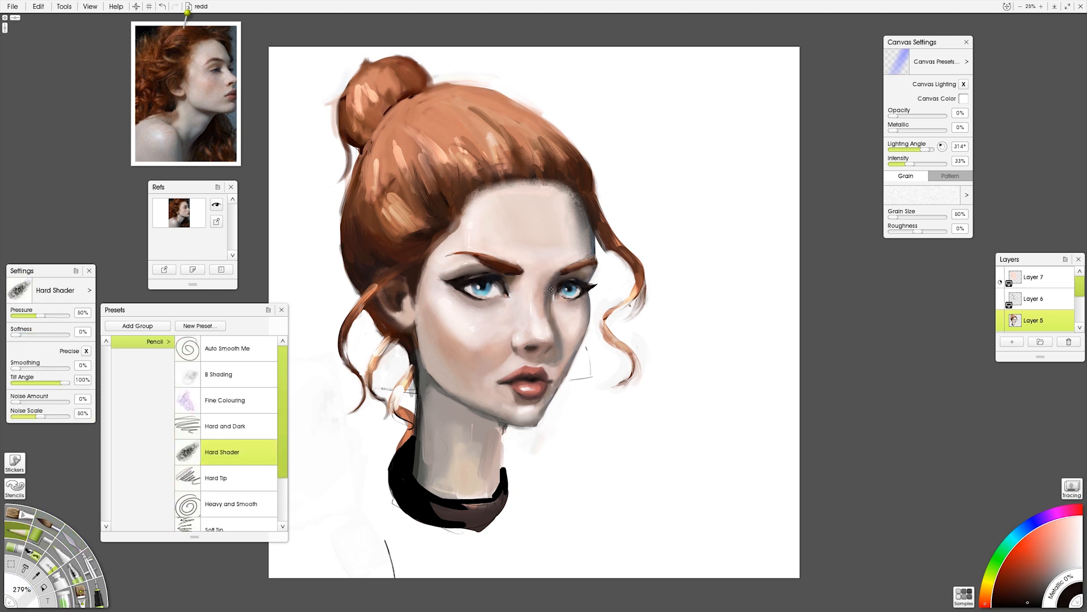
pyautogui.keyDown('alt'); pyautogui.click(566, 274); pyautogui.keyUp('alt')
pyautogui.keyDown('alt'); pyautogui.click(544, 348); pyautogui.keyUp('alt')
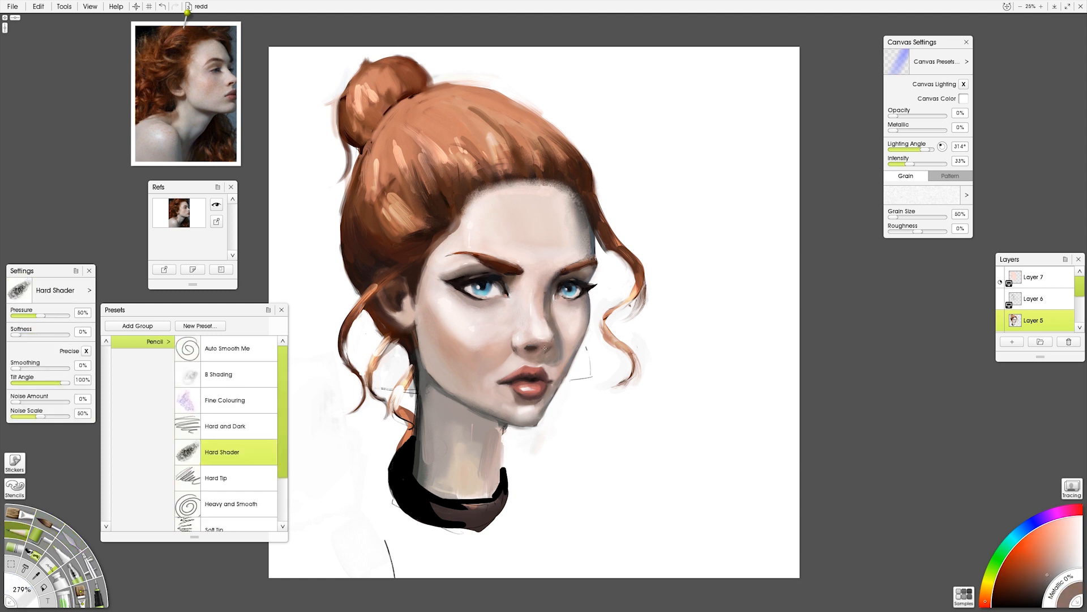
pyautogui.keyDown('alt'); pyautogui.click(528, 345); pyautogui.keyUp('alt')
pyautogui.keyDown('alt'); pyautogui.click(530, 383); pyautogui.keyUp('alt')
pyautogui.keyDown('alt'); pyautogui.click(557, 350); pyautogui.keyUp('alt')
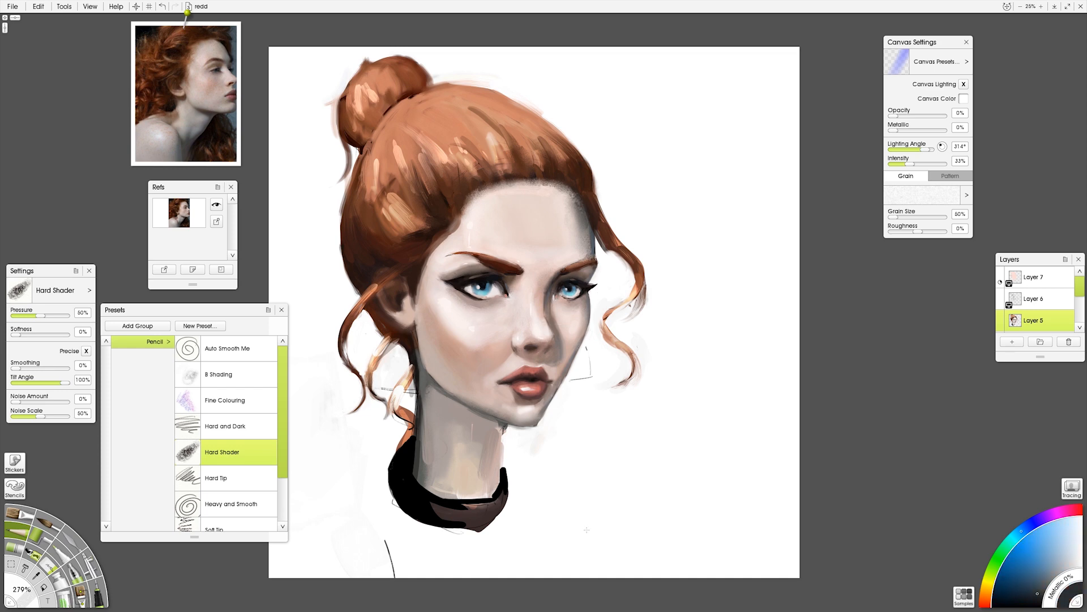
pyautogui.scroll(2, 518, 355)
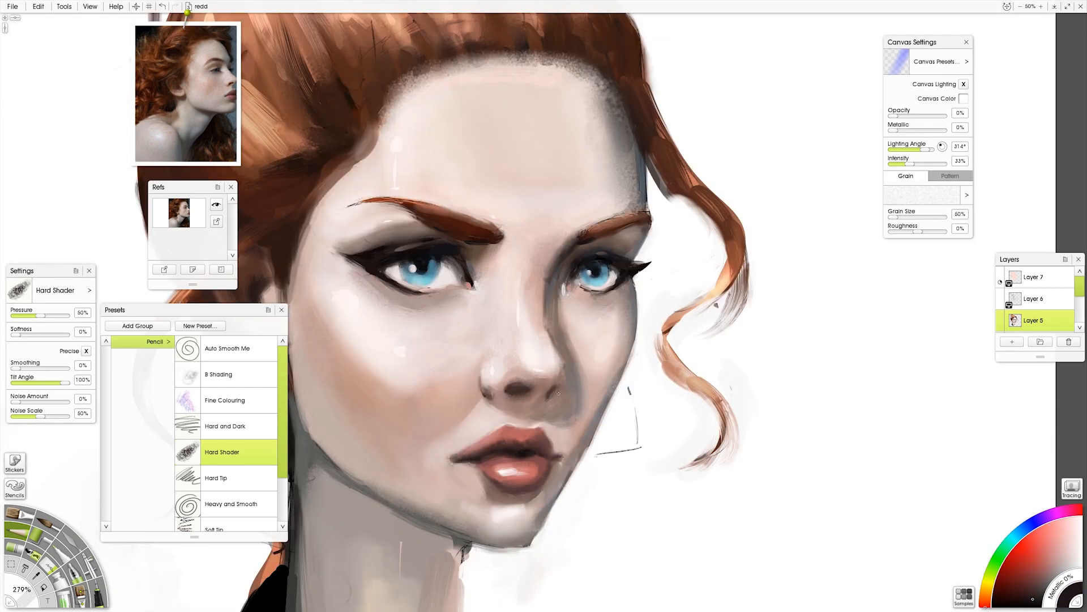
pyautogui.moveTo(558, 392); pyautogui.dragTo(564, 390)
# Refine the near eye's inner corner and the far eye's lower lid with colours sampled from the eyes
pyautogui.keyDown('alt'); pyautogui.click(468, 273); pyautogui.keyUp('alt')
pyautogui.moveTo(471, 267); pyautogui.dragTo(475, 284)
pyautogui.keyDown('alt'); pyautogui.click(573, 284); pyautogui.keyUp('alt')
pyautogui.keyDown('alt'); pyautogui.click(601, 288); pyautogui.keyUp('alt')
pyautogui.moveTo(572, 288); pyautogui.dragTo(616, 274)
pyautogui.keyDown('alt'); pyautogui.click(613, 271); pyautogui.keyUp('alt')
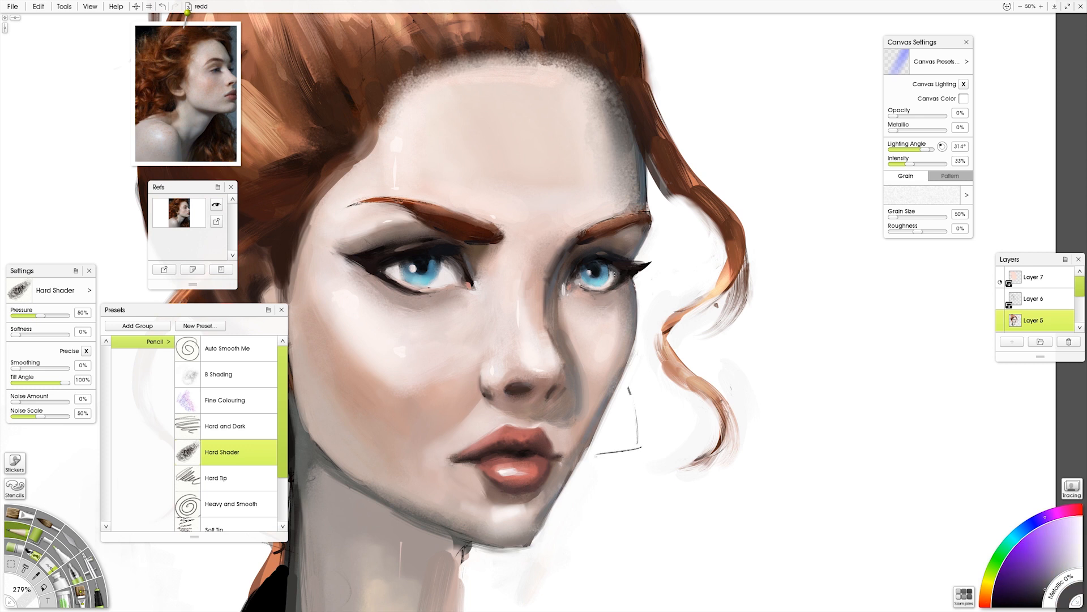
# Retouch the near eye from iris to inner corner with sampled colours and undo the last stroke
pyautogui.keyDown('alt'); pyautogui.click(426, 272); pyautogui.keyUp('alt')
pyautogui.moveTo(437, 259); pyautogui.dragTo(470, 287)
pyautogui.keyDown('alt'); pyautogui.click(509, 452); pyautogui.keyUp('alt')
pyautogui.keyDown('alt'); pyautogui.click(440, 306); pyautogui.keyUp('alt')
pyautogui.keyDown('alt'); pyautogui.click(443, 289); pyautogui.keyUp('alt')
pyautogui.hotkey('ctrl', 'z')
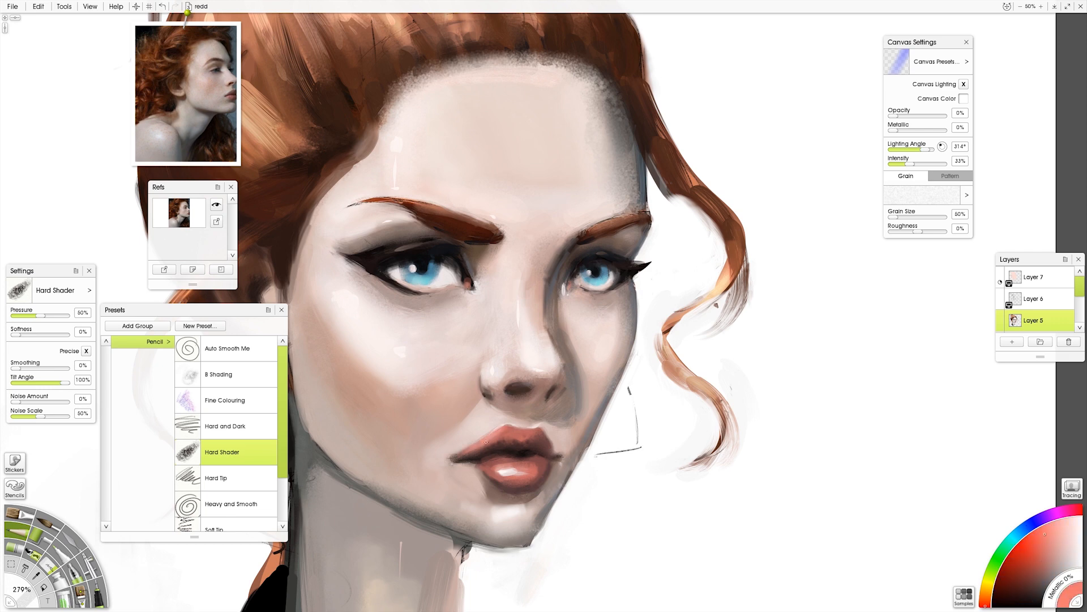
# Add hair strokes in a sampled tone to both eyebrows and along the far curl
pyautogui.keyDown('alt'); pyautogui.click(334, 188); pyautogui.keyUp('alt')
pyautogui.moveTo(364, 201); pyautogui.dragTo(434, 208)
pyautogui.moveTo(600, 227); pyautogui.dragTo(642, 213)
pyautogui.moveTo(661, 355); pyautogui.dragTo(727, 266)
pyautogui.scroll(-2, 671, 232)
# Add a new layer above Layer 5 and ink a thin loose strand beside the ear with a sampled hair brown
pyautogui.click(1012, 341)
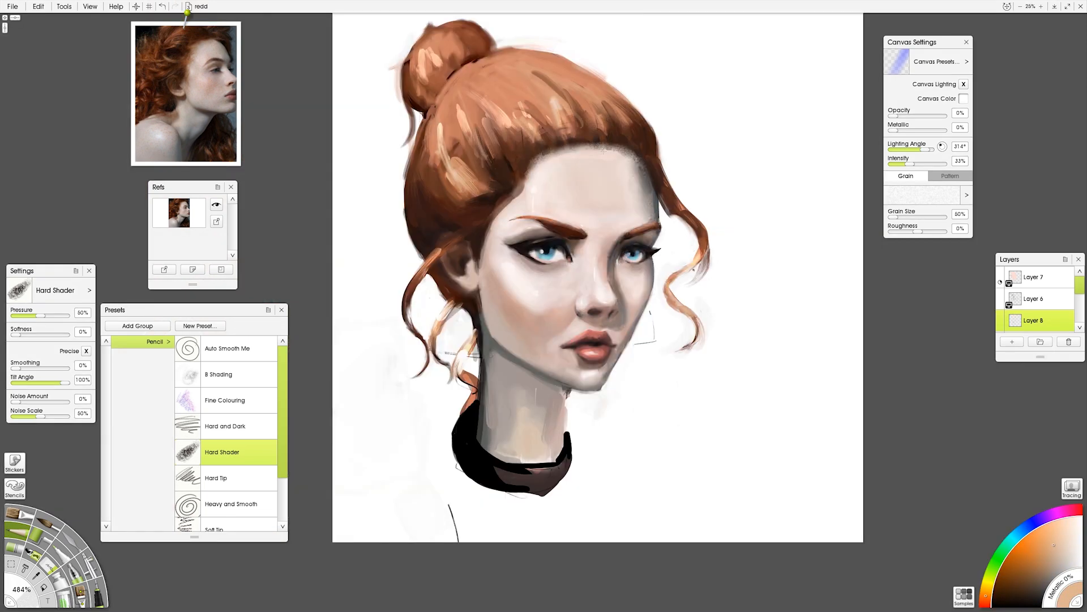
pyautogui.click(97, 593)
pyautogui.click(216, 374)
pyautogui.keyDown('alt'); pyautogui.click(430, 240); pyautogui.keyUp('alt')
pyautogui.moveTo(478, 229); pyautogui.dragTo(404, 293)
pyautogui.hotkey('ctrl', 'z')
pyautogui.moveTo(440, 249); pyautogui.dragTo(403, 322)
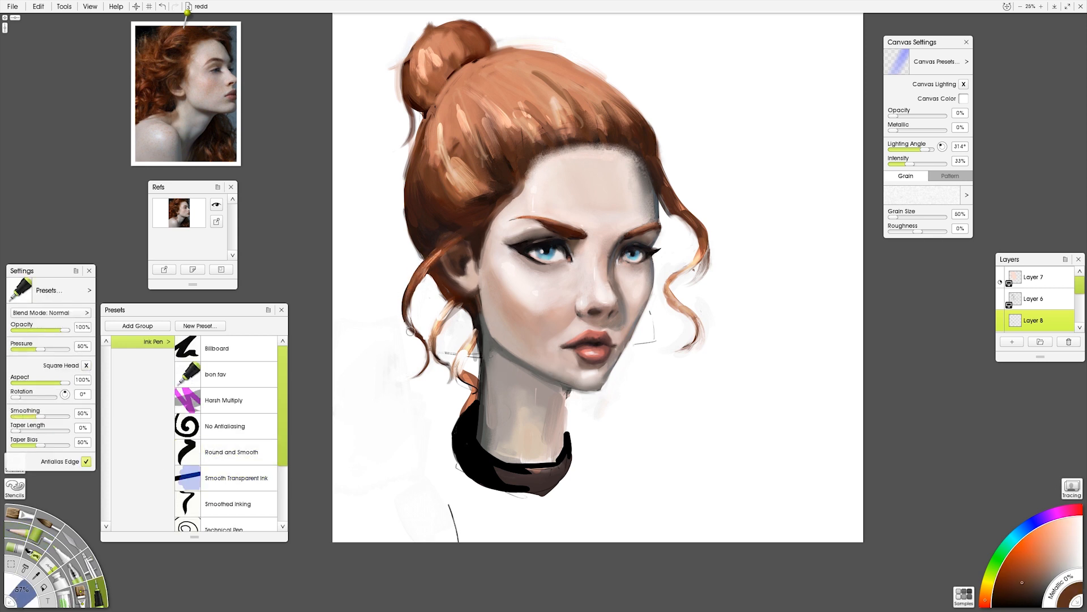
pyautogui.click(83, 594)
pyautogui.moveTo(707, 238); pyautogui.dragTo(667, 293)
pyautogui.keyDown('alt'); pyautogui.click(682, 283); pyautogui.keyUp('alt')
pyautogui.moveTo(711, 258); pyautogui.dragTo(674, 289)
pyautogui.hotkey('ctrl', 'z')
pyautogui.hotkey('ctrl', 'z')
pyautogui.hotkey('ctrl', 'z')
pyautogui.click(176, 7)
# Paint a strand joining the temple hair to the curl by the ear with a sampled brown using the Bristle 7 brush
pyautogui.keyDown('alt'); pyautogui.click(431, 245); pyautogui.keyUp('alt')
pyautogui.moveTo(459, 234); pyautogui.dragTo(426, 265)
pyautogui.scroll(-4, 1038, 324)
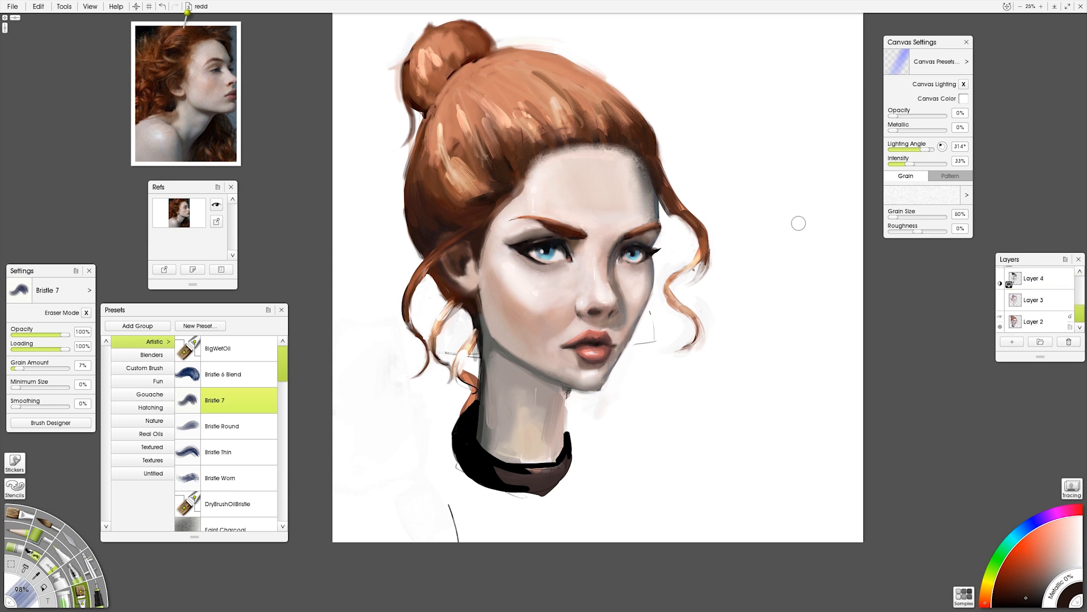
# Merge the layer stack down into Layer 2 so the whole portrait sits on a single layer
pyautogui.rightClick(1039, 326)
pyautogui.click(69, 9)
pyautogui.moveTo(41, 10)
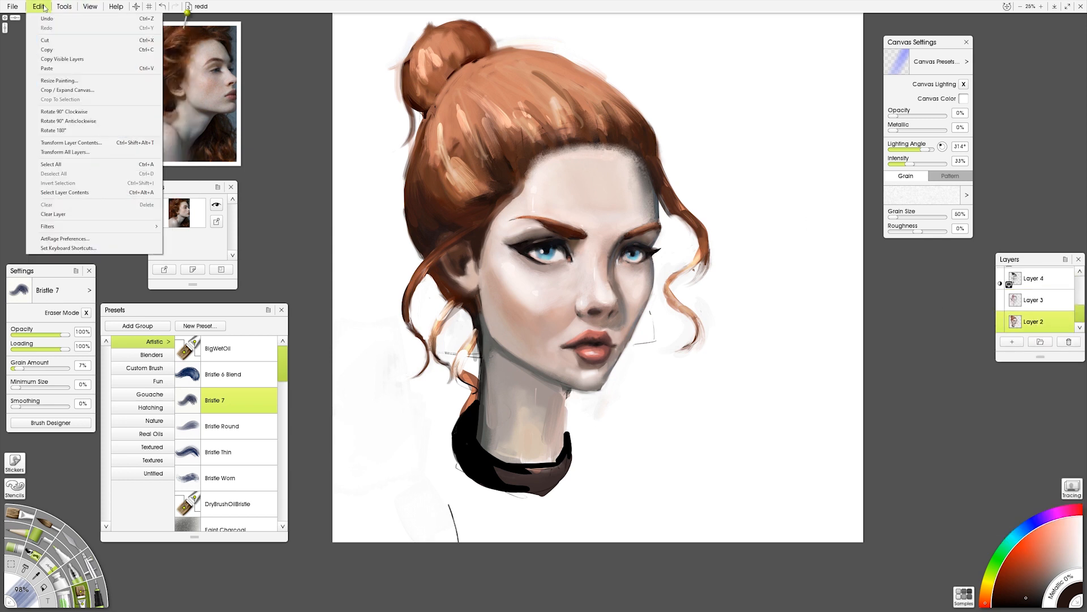
pyautogui.rightClick(1054, 288)
pyautogui.click(906, 410)
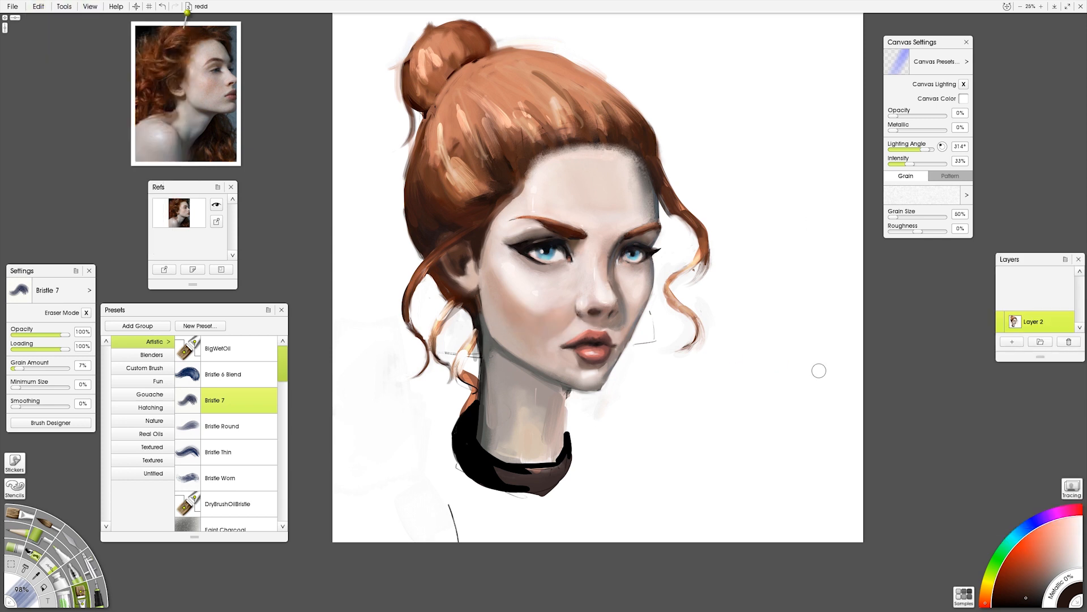
# Paint over the upper bend of the far curl with a sampled hair tone, undoing the first stroke
pyautogui.press('k')
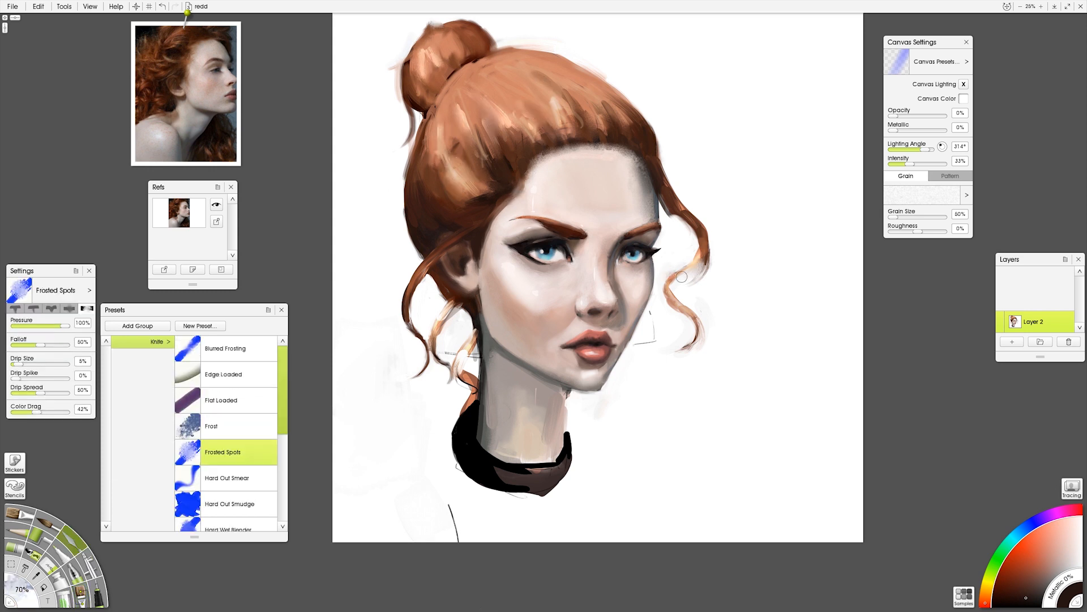
pyautogui.press('i')
pyautogui.keyDown('alt'); pyautogui.click(675, 205); pyautogui.keyUp('alt')
pyautogui.moveTo(674, 199); pyautogui.dragTo(700, 226)
pyautogui.hotkey('ctrl', 'z')
pyautogui.click(218, 478)
pyautogui.moveTo(30, 330); pyautogui.dragTo(38, 330)
pyautogui.moveTo(688, 220)
pyautogui.mouseDown()
pyautogui.moveTo(701, 220)
pyautogui.moveTo(701, 255)
pyautogui.moveTo(661, 303)
pyautogui.mouseUp()
pyautogui.keyDown('alt'); pyautogui.click(672, 212); pyautogui.keyUp('alt')
pyautogui.press('o')
pyautogui.scroll(-3, 264, 436)
pyautogui.click(225, 385)
pyautogui.hotkey('ctrl', 'z')
pyautogui.keyDown('alt'); pyautogui.click(596, 139); pyautogui.keyUp('alt')
pyautogui.moveTo(703, 244)
pyautogui.mouseDown()
pyautogui.moveTo(682, 279)
pyautogui.moveTo(711, 262)
pyautogui.moveTo(668, 281)
pyautogui.moveTo(709, 335)
pyautogui.mouseUp()
pyautogui.keyDown('alt'); pyautogui.click(685, 261); pyautogui.keyUp('alt')
pyautogui.keyDown('alt'); pyautogui.click(689, 274); pyautogui.keyUp('alt')
pyautogui.hotkey('ctrl', 'z')
# Rework the near temple strand from above the ear to the side curl in sampled hair brown with the Bristle 1 brush
pyautogui.keyDown('alt'); pyautogui.click(453, 237); pyautogui.keyUp('alt')
pyautogui.moveTo(466, 235); pyautogui.dragTo(406, 308)
pyautogui.click(32, 554)
pyautogui.moveTo(439, 255); pyautogui.dragTo(409, 300)
pyautogui.keyDown('alt'); pyautogui.click(457, 197); pyautogui.keyUp('alt')
# Repaint the far curl from the temple down to its tip with sampled browns using the Bristle 1 brush
pyautogui.keyDown('alt'); pyautogui.click(670, 178); pyautogui.keyUp('alt')
pyautogui.moveTo(662, 171); pyautogui.dragTo(684, 205)
pyautogui.keyDown('alt'); pyautogui.click(702, 251); pyautogui.keyUp('alt')
pyautogui.keyDown('alt'); pyautogui.click(703, 251); pyautogui.keyUp('alt')
pyautogui.moveTo(705, 256)
pyautogui.mouseDown()
pyautogui.moveTo(688, 289)
pyautogui.moveTo(687, 275)
pyautogui.moveTo(684, 312)
pyautogui.moveTo(693, 303)
pyautogui.moveTo(706, 350)
pyautogui.mouseUp()
pyautogui.keyDown('alt'); pyautogui.click(695, 270); pyautogui.keyUp('alt')
# Soften the hair highlights above the far temple and on the near side with a sampled orange-brown
pyautogui.keyDown('alt'); pyautogui.click(593, 106); pyautogui.keyUp('alt')
pyautogui.moveTo(619, 104); pyautogui.dragTo(650, 138)
pyautogui.moveTo(472, 145); pyautogui.dragTo(495, 171)
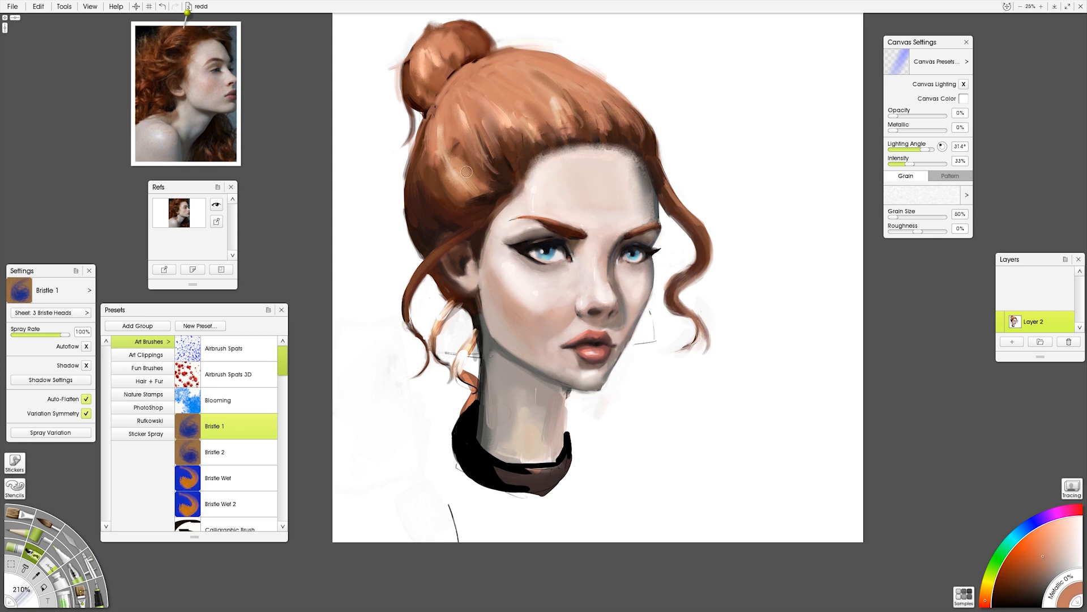
# Smooth the forehead from the near hairline to the far edge with sampled skin tones using the Bristle 1 brush
pyautogui.keyDown('alt'); pyautogui.click(656, 187); pyautogui.keyUp('alt')
pyautogui.moveTo(521, 181); pyautogui.dragTo(492, 219)
pyautogui.keyDown('alt'); pyautogui.click(605, 189); pyautogui.keyUp('alt')
pyautogui.moveTo(640, 170); pyautogui.dragTo(641, 205)
pyautogui.keyDown('alt'); pyautogui.click(576, 208); pyautogui.keyUp('alt')
pyautogui.moveTo(578, 215); pyautogui.dragTo(552, 207)
pyautogui.moveTo(583, 160)
pyautogui.mouseDown()
pyautogui.moveTo(614, 163)
pyautogui.moveTo(592, 161)
pyautogui.moveTo(640, 199)
pyautogui.moveTo(573, 182)
pyautogui.mouseUp()
# Blend the forehead, nose and cheek shading, alternating the Frosted Spots knife and the Bristle 1 brush
pyautogui.press('k')
pyautogui.press('s')
pyautogui.press('k')
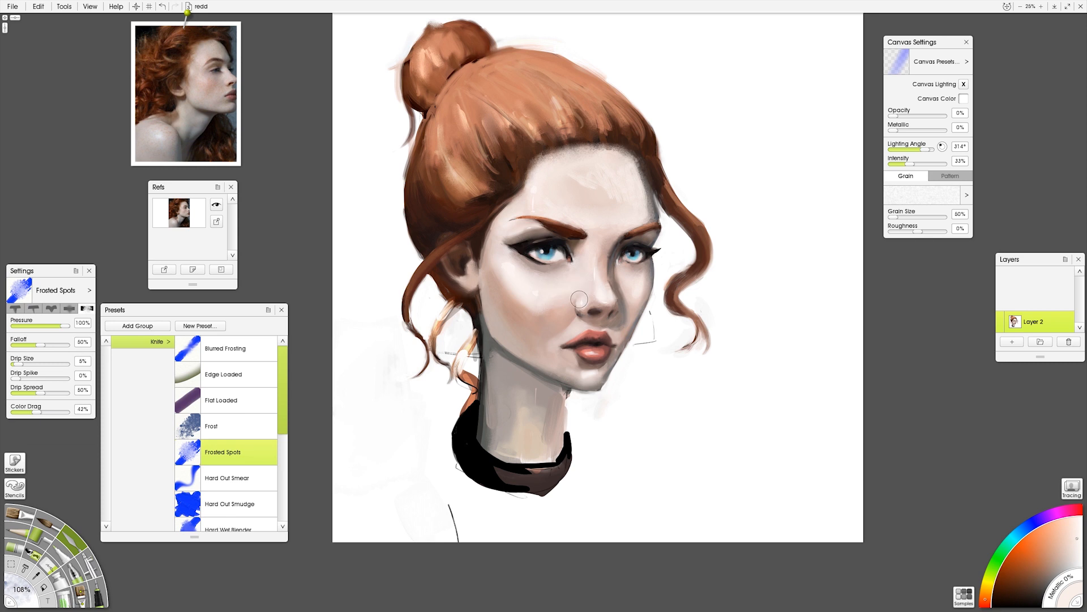
pyautogui.press('s')
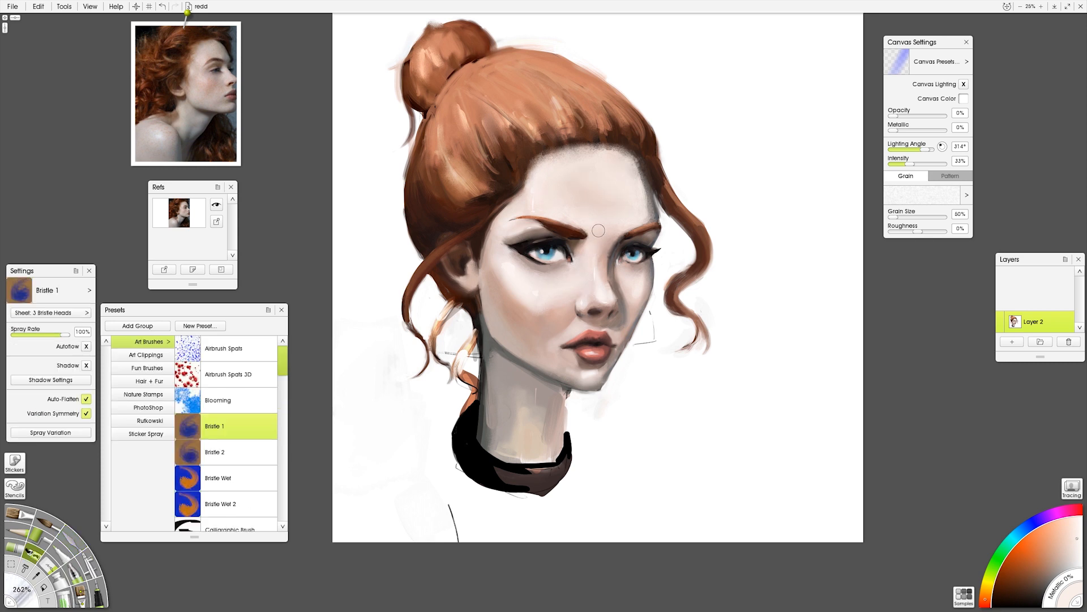
pyautogui.press('k')
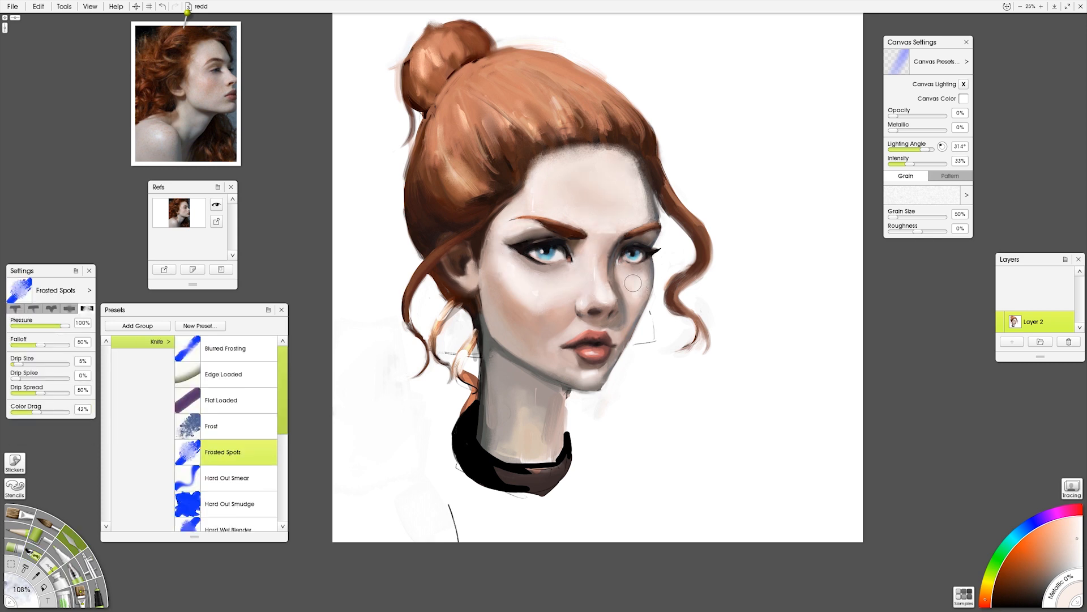
pyautogui.press('s')
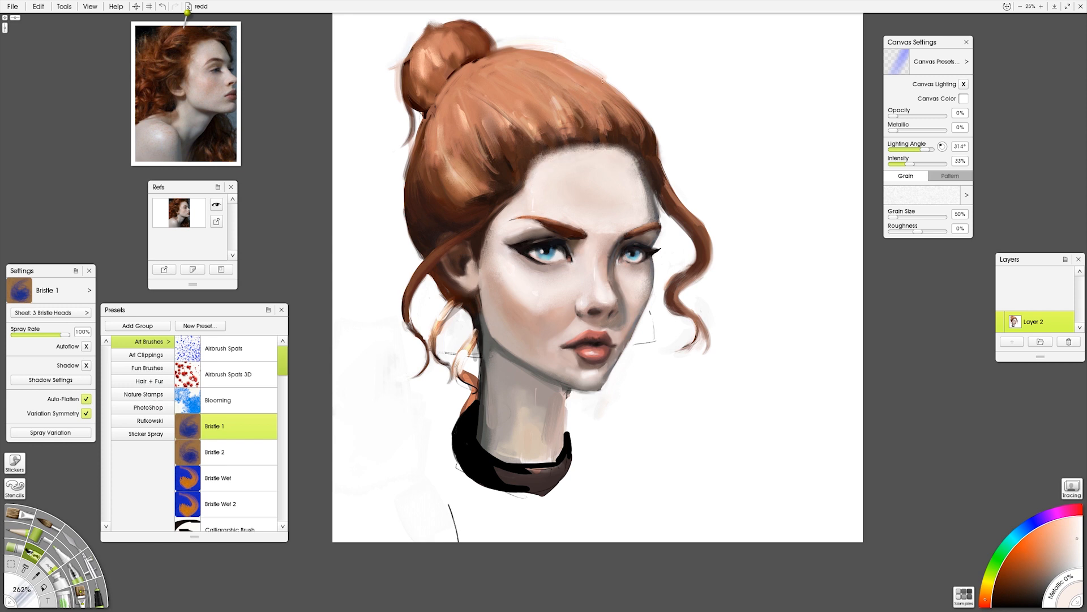
# Retouch the nose bridge and the area above the upper lip with sampled skin tones
pyautogui.keyDown('alt'); pyautogui.click(598, 239); pyautogui.keyUp('alt')
pyautogui.keyDown('alt'); pyautogui.click(577, 267); pyautogui.keyUp('alt')
pyautogui.keyDown('alt'); pyautogui.click(585, 341); pyautogui.keyUp('alt')
pyautogui.keyDown('alt'); pyautogui.click(665, 308); pyautogui.keyUp('alt')
pyautogui.moveTo(592, 329); pyautogui.dragTo(586, 329)
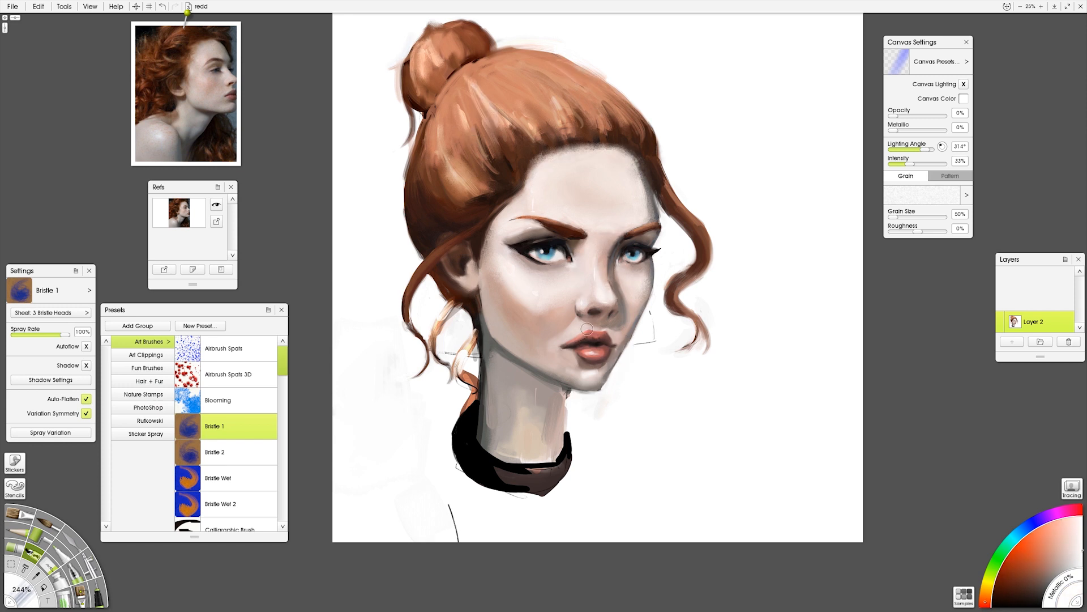
# Retouch the lower lip and paint smooth skin over the neck down to the collar with sampled tones
pyautogui.keyDown('alt'); pyautogui.click(601, 354); pyautogui.keyUp('alt')
pyautogui.keyDown('alt'); pyautogui.click(564, 272); pyautogui.keyUp('alt')
pyautogui.moveTo(533, 431); pyautogui.dragTo(526, 453)
pyautogui.keyDown('alt'); pyautogui.click(544, 325); pyautogui.keyUp('alt')
pyautogui.click(71, 539)
pyautogui.moveTo(547, 409)
pyautogui.mouseDown()
pyautogui.moveTo(547, 442)
pyautogui.moveTo(533, 452)
pyautogui.moveTo(547, 466)
pyautogui.mouseUp()
# Reshape the collar's far edge and round off its lower rim with sampled tones using the Bristle 1 brush
pyautogui.click(98, 595)
pyautogui.click(238, 452)
pyautogui.keyDown('alt'); pyautogui.click(474, 451); pyautogui.keyUp('alt')
pyautogui.click(29, 562)
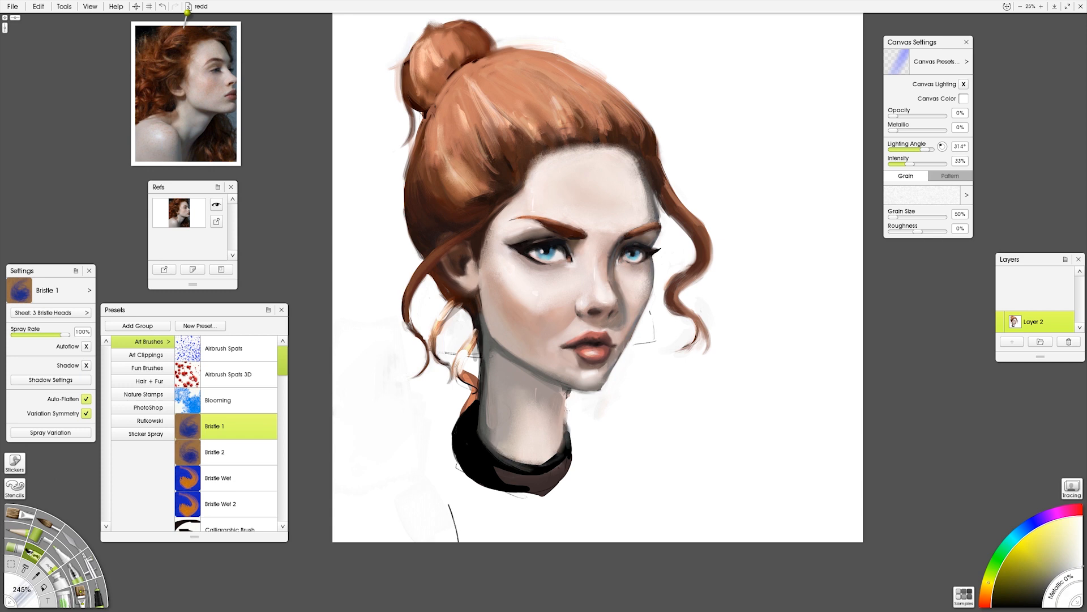
pyautogui.moveTo(567, 419); pyautogui.dragTo(568, 448)
pyautogui.keyDown('alt'); pyautogui.click(546, 478); pyautogui.keyUp('alt')
pyautogui.moveTo(572, 458); pyautogui.dragTo(558, 489)
pyautogui.keyDown('alt'); pyautogui.click(561, 502); pyautogui.keyUp('alt')
pyautogui.moveTo(561, 488); pyautogui.dragTo(538, 498)
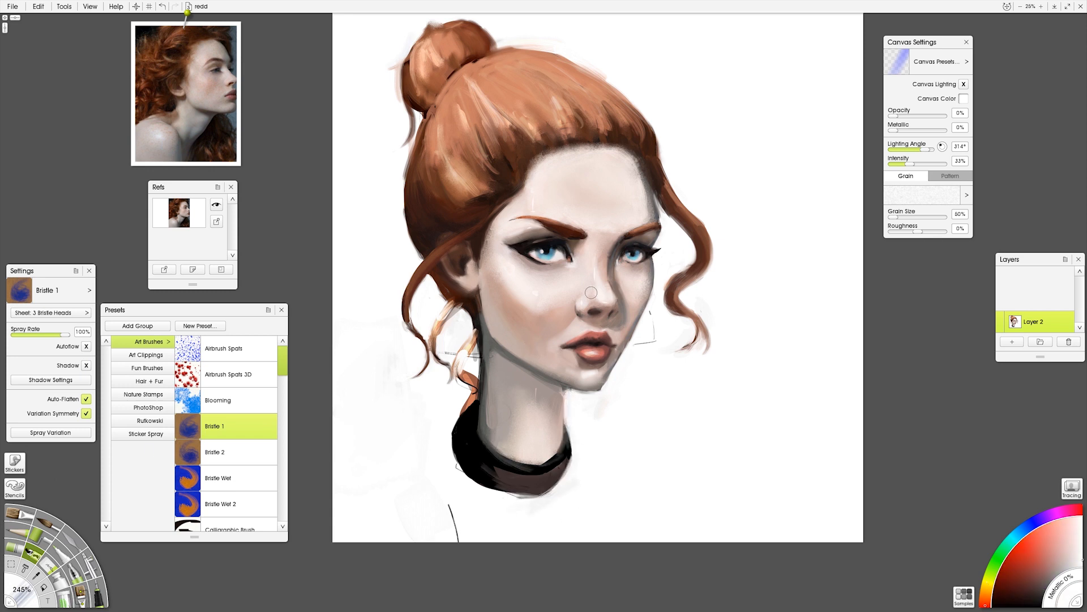
pyautogui.keyDown('alt'); pyautogui.click(440, 355); pyautogui.keyUp('alt')
pyautogui.keyDown('alt'); pyautogui.click(453, 390); pyautogui.keyUp('alt')
pyautogui.click(80, 593)
pyautogui.moveTo(450, 353)
pyautogui.mouseDown()
pyautogui.moveTo(476, 357)
pyautogui.moveTo(462, 422)
pyautogui.mouseUp()
pyautogui.click(32, 554)
pyautogui.hotkey('ctrl', 'z')
# Paint triangular hoop earrings in pale grey-green below the near ear and beside the far jaw
pyautogui.moveTo(474, 294); pyautogui.dragTo(479, 352)
pyautogui.keyDown('alt'); pyautogui.click(459, 354); pyautogui.keyUp('alt')
pyautogui.moveTo(466, 294); pyautogui.dragTo(445, 351)
pyautogui.moveTo(650, 313)
pyautogui.mouseDown()
pyautogui.moveTo(656, 339)
pyautogui.moveTo(633, 346)
pyautogui.moveTo(603, 392)
pyautogui.mouseUp()
# Blend the neck from below the near earring to the collar with sampled skin and shadow tones
pyautogui.keyDown('alt'); pyautogui.click(541, 449); pyautogui.keyUp('alt')
pyautogui.keyDown('alt'); pyautogui.click(495, 454); pyautogui.keyUp('alt')
pyautogui.keyDown('alt'); pyautogui.click(462, 396); pyautogui.keyUp('alt')
pyautogui.moveTo(480, 360)
pyautogui.mouseDown()
pyautogui.moveTo(463, 476)
pyautogui.moveTo(551, 446)
pyautogui.mouseUp()
pyautogui.keyDown('alt'); pyautogui.click(557, 453); pyautogui.keyUp('alt')
pyautogui.keyDown('alt'); pyautogui.click(530, 442); pyautogui.keyUp('alt')
# Clean up the background edge under the chin with sampled white using the Normal Round oil brush
pyautogui.keyDown('alt'); pyautogui.click(606, 377); pyautogui.keyUp('alt')
pyautogui.click(20, 514)
pyautogui.keyDown('alt'); pyautogui.click(631, 420); pyautogui.keyUp('alt')
pyautogui.moveTo(613, 378); pyautogui.dragTo(600, 398)
pyautogui.moveTo(587, 394); pyautogui.dragTo(616, 395)
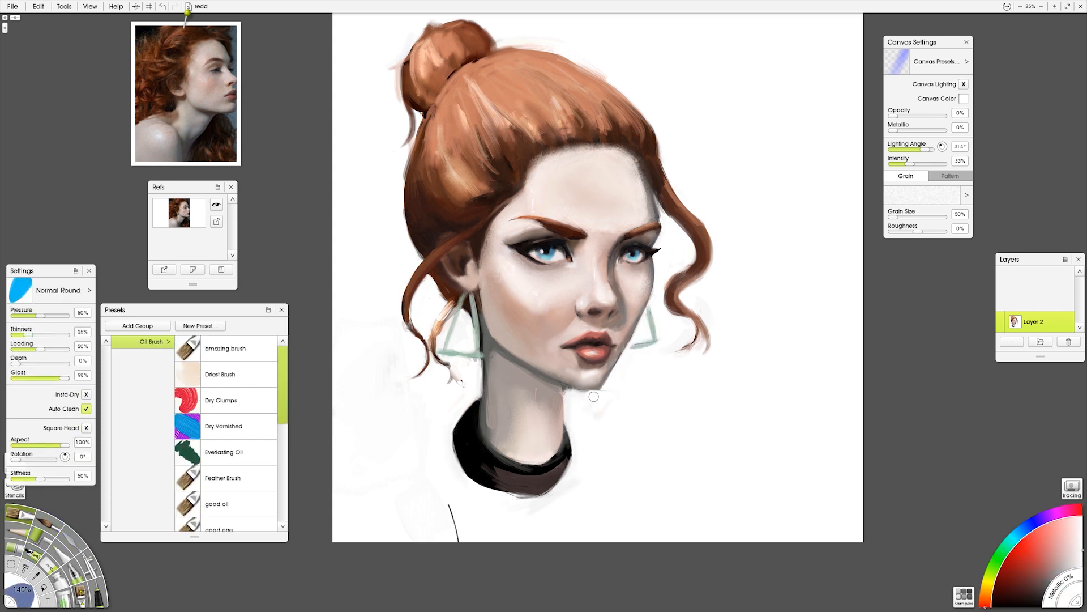
# Soften the far temple hairline and the far side of the face with sampled tones using the Light Pastel
pyautogui.keyDown('alt'); pyautogui.click(644, 212); pyautogui.keyUp('alt')
pyautogui.click(15, 548)
pyautogui.moveTo(643, 175); pyautogui.dragTo(650, 205)
pyautogui.press('h')
pyautogui.press('h')
pyautogui.press('+')
pyautogui.moveTo(802, 184); pyautogui.dragTo(788, 184)
pyautogui.keyDown('alt'); pyautogui.click(787, 184); pyautogui.keyUp('alt')
pyautogui.keyDown('alt'); pyautogui.click(762, 184); pyautogui.keyUp('alt')
pyautogui.keyDown('alt'); pyautogui.click(682, 315); pyautogui.keyUp('alt')
pyautogui.keyDown('alt'); pyautogui.click(654, 304); pyautogui.keyUp('alt')
pyautogui.keyDown('alt'); pyautogui.click(651, 298); pyautogui.keyUp('alt')
pyautogui.press('-')
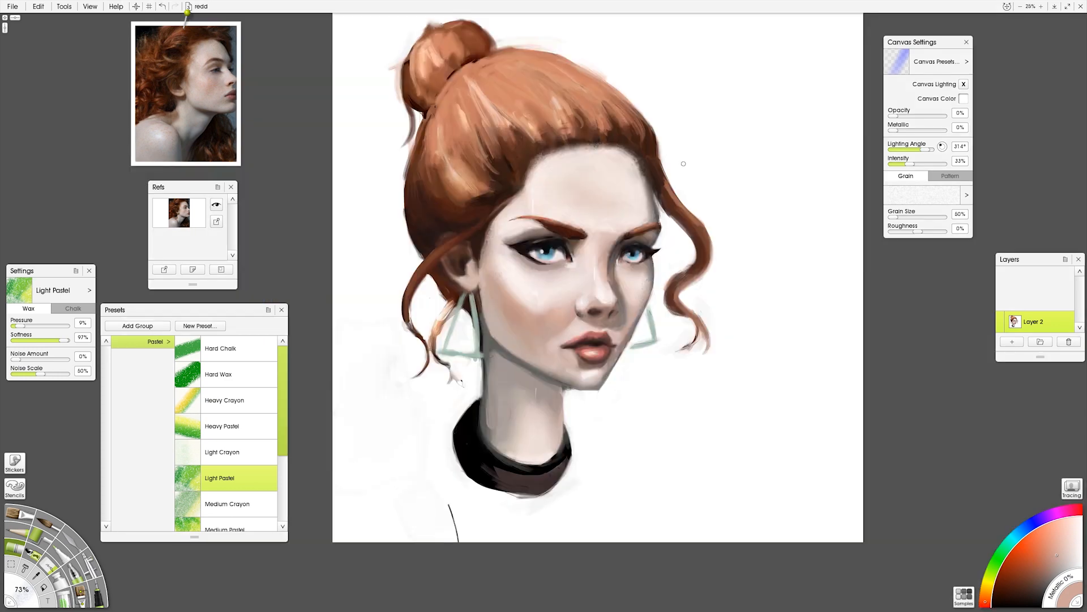
# Paint the loose strand crossing the near earring with the Bristle 1 brush and sample a hair tone
pyautogui.click(19, 515)
pyautogui.keyDown('alt'); pyautogui.click(406, 331); pyautogui.keyUp('alt')
pyautogui.hotkey('ctrl', 'z')
pyautogui.click(32, 558)
pyautogui.click(31, 558)
pyautogui.moveTo(455, 303)
pyautogui.mouseDown()
pyautogui.moveTo(434, 360)
pyautogui.moveTo(437, 348)
pyautogui.mouseUp()
pyautogui.keyDown('alt'); pyautogui.click(469, 192); pyautogui.keyUp('alt')
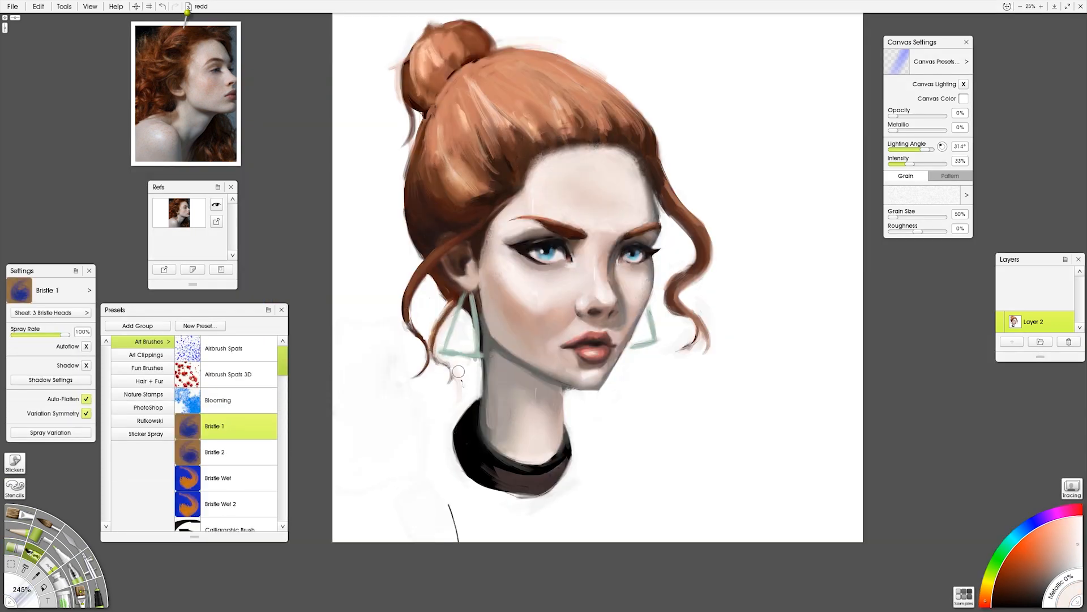
# Cover the stray marks below the near earring with sampled white using the Normal Round oil brush
pyautogui.click(19, 514)
pyautogui.keyDown('alt'); pyautogui.click(465, 379); pyautogui.keyUp('alt')
pyautogui.moveTo(460, 393); pyautogui.dragTo(455, 375)
# Extend the loose strand from behind the near ear to a curled tip with a sampled hair brown
pyautogui.click(31, 558)
pyautogui.keyDown('alt'); pyautogui.click(469, 193); pyautogui.keyUp('alt')
pyautogui.moveTo(463, 295)
pyautogui.mouseDown()
pyautogui.moveTo(433, 333)
pyautogui.moveTo(449, 392)
pyautogui.mouseUp()
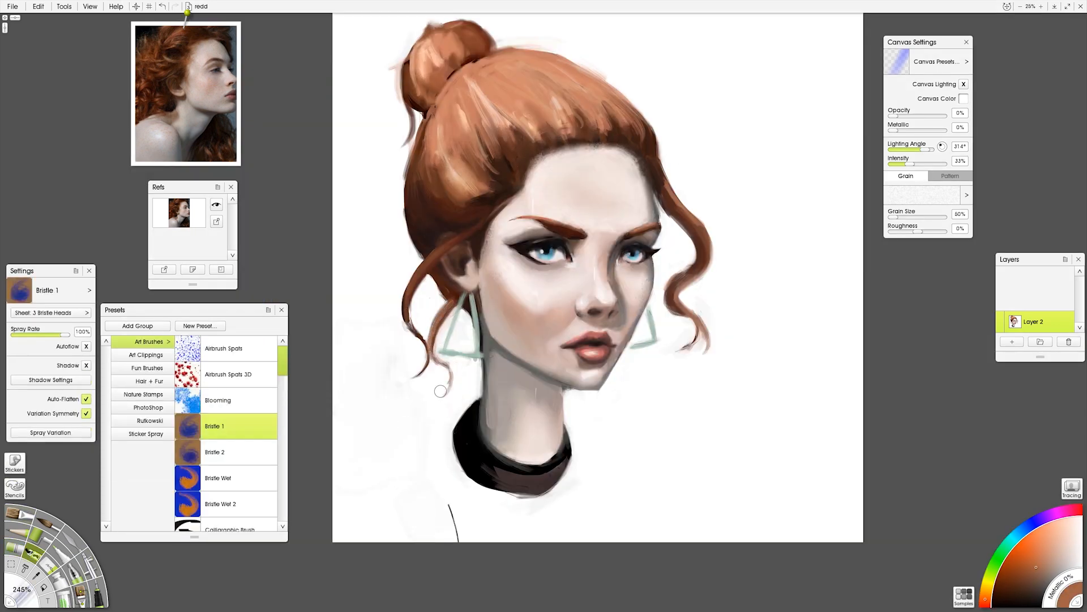
# Cover the leftover sketch line below the collar with sampled white and save the painting
pyautogui.click(20, 514)
pyautogui.keyDown('alt'); pyautogui.click(654, 375); pyautogui.keyUp('alt')
pyautogui.click(12, 6)
pyautogui.click(49, 51)
pyautogui.keyDown('alt'); pyautogui.click(532, 483); pyautogui.keyUp('alt')
pyautogui.moveTo(535, 498)
pyautogui.mouseDown()
pyautogui.moveTo(514, 504)
pyautogui.moveTo(542, 526)
pyautogui.moveTo(559, 494)
pyautogui.mouseUp()
pyautogui.hotkey('ctrl', 'z')
# Soften the background around the collar's lower edge with the Light Pastel in sampled white and save the painting
pyautogui.click(15, 548)
pyautogui.keyDown('alt'); pyautogui.click(489, 515); pyautogui.keyUp('alt')
pyautogui.click(13, 6)
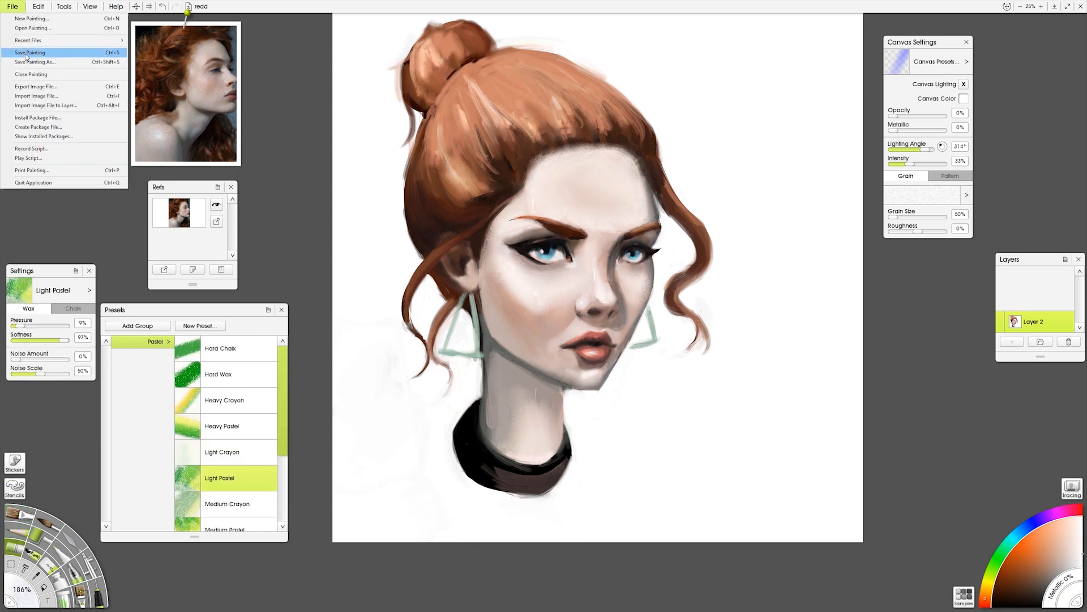